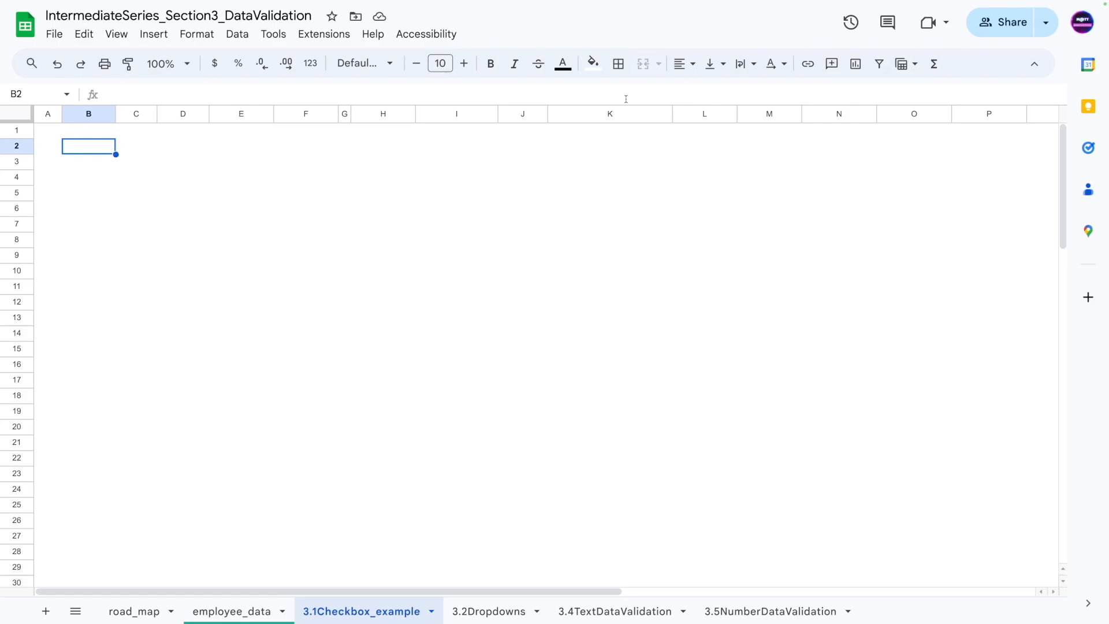
Enter 3, three, Three and Tree down cells B2 to B5
type("3")
key("Return")
type("three")
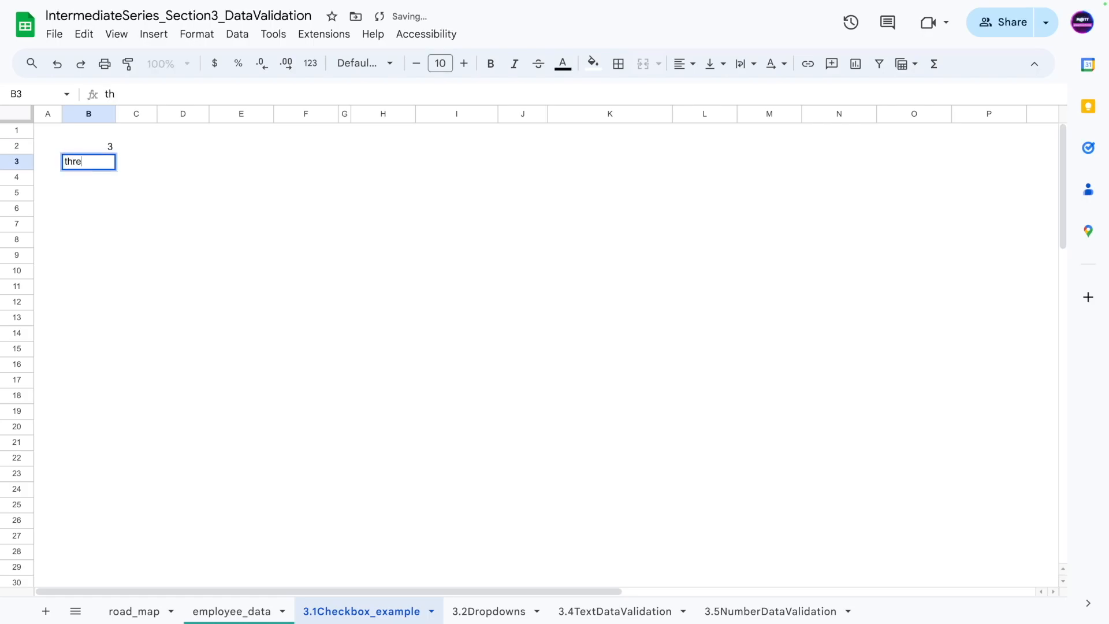
key("Return")
type("Three")
key("Return")
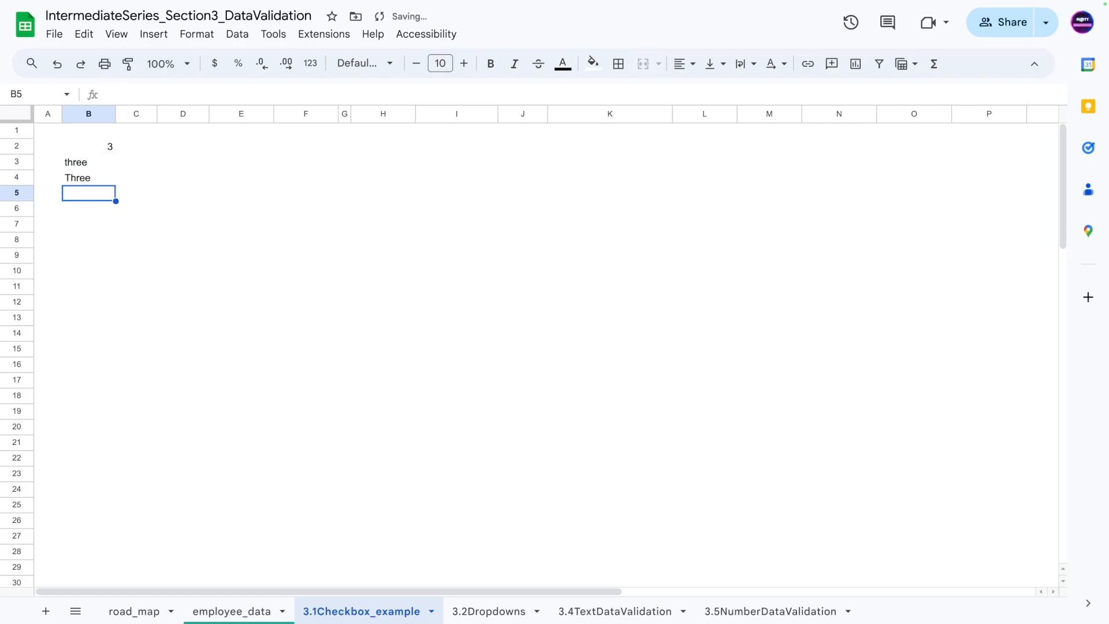
type("Tree")
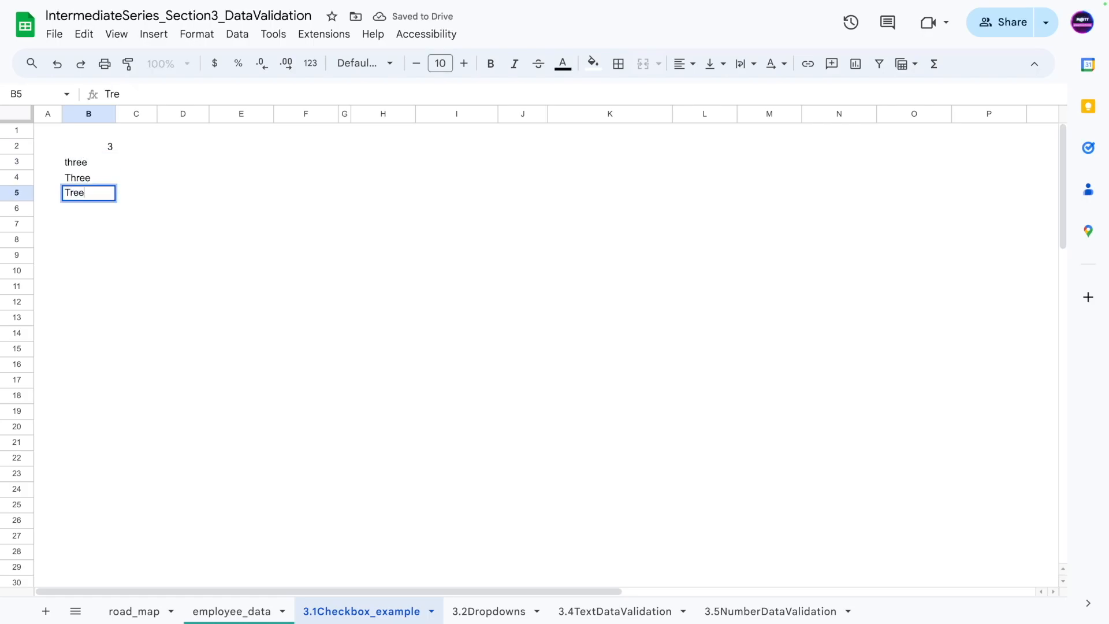
key("Return")
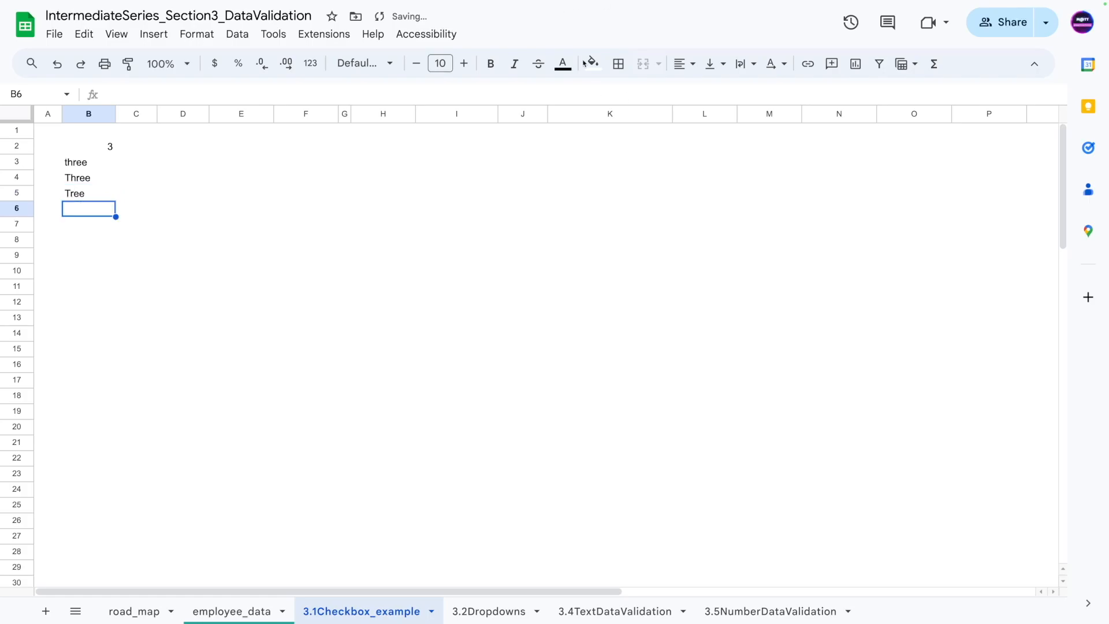
Clear the sample entries from cells B2 to B6
left_click_drag(99, 147, 94, 250)
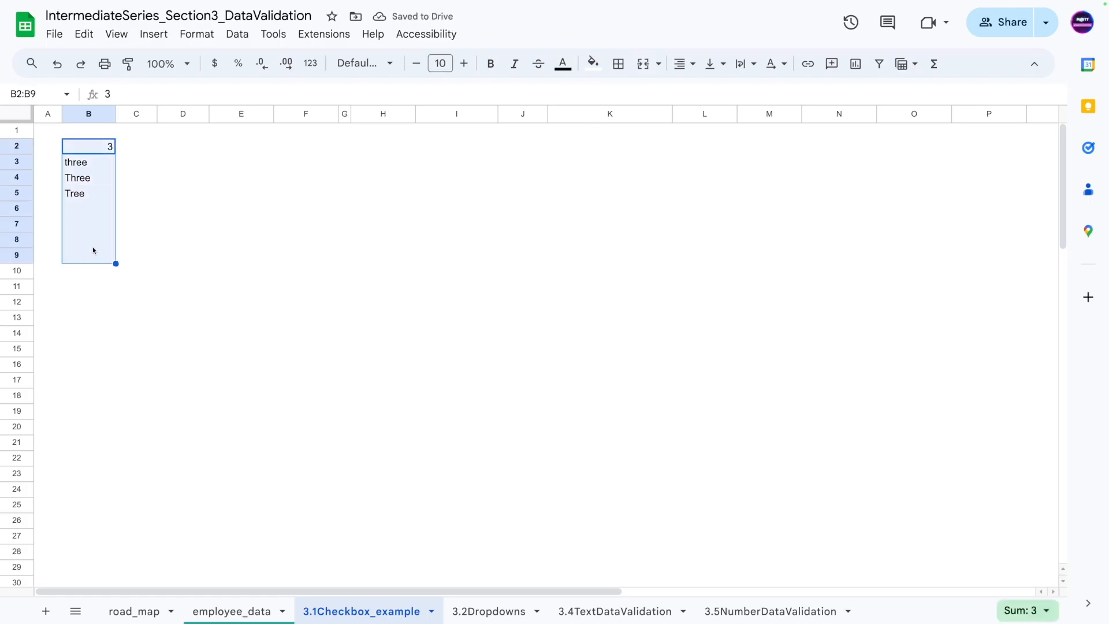
left_click(135, 209)
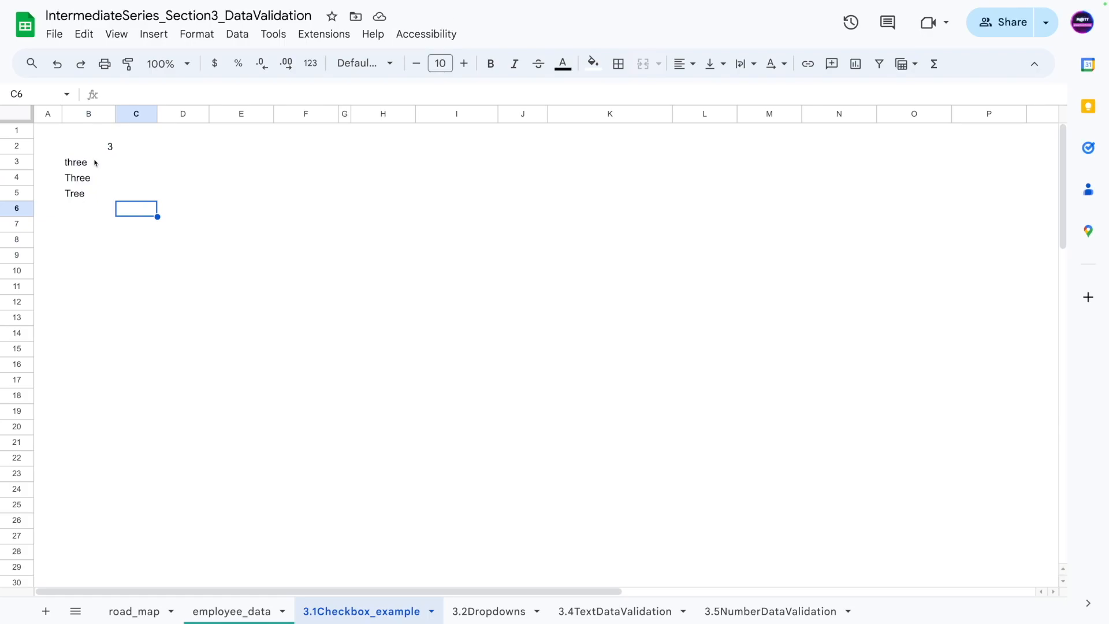
left_click(94, 153)
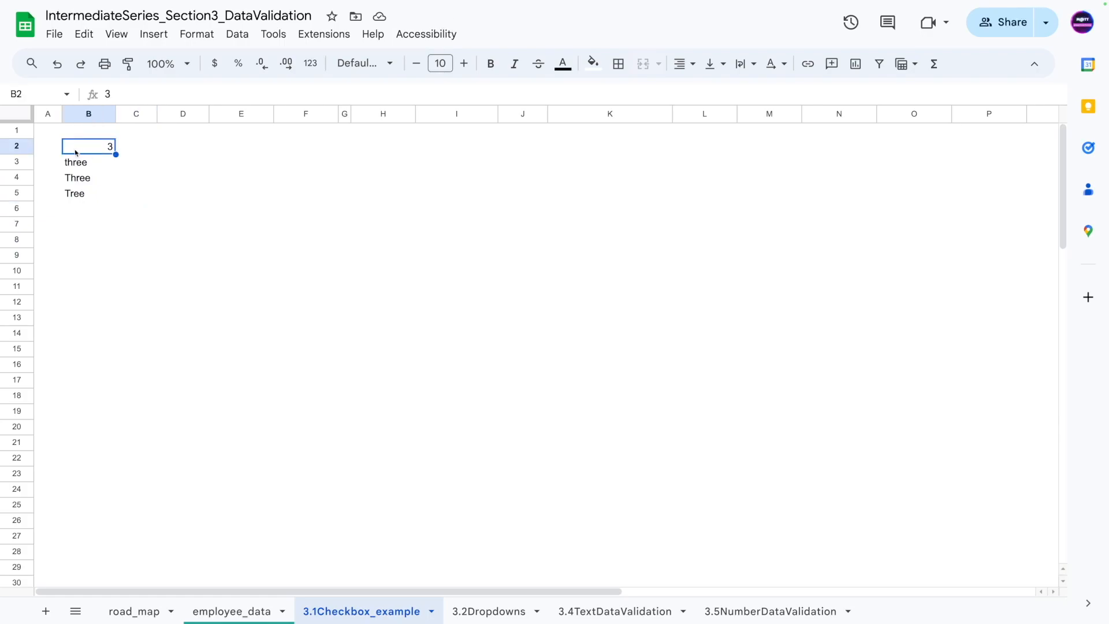
left_click(81, 169)
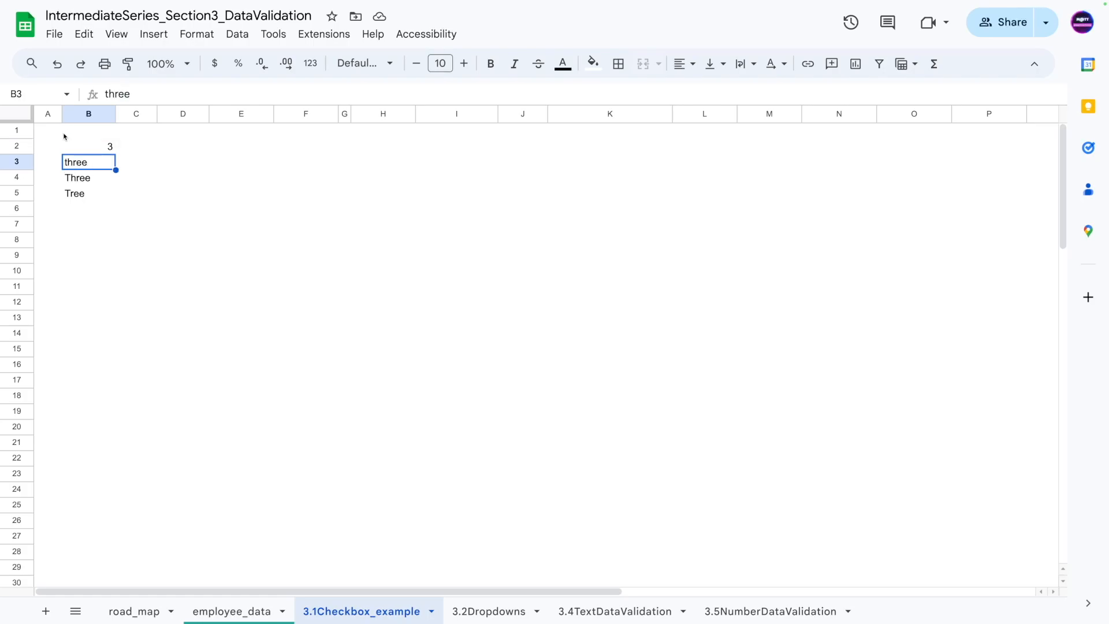
left_click_drag(66, 141, 73, 209)
key("Delete")
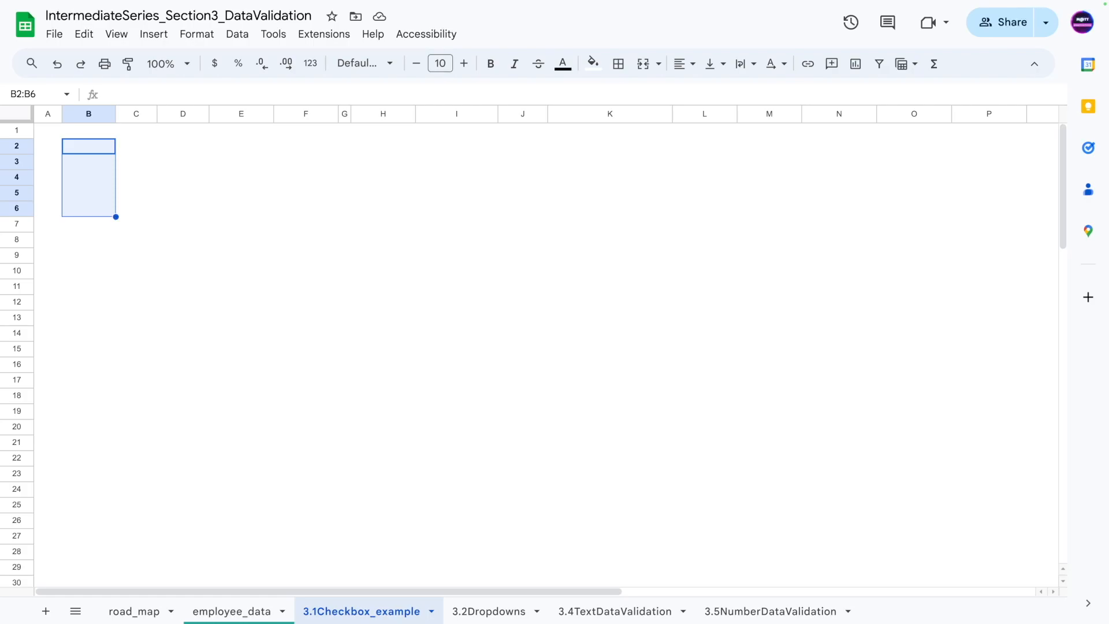
Insert a checkbox into cell B3
left_click(96, 162)
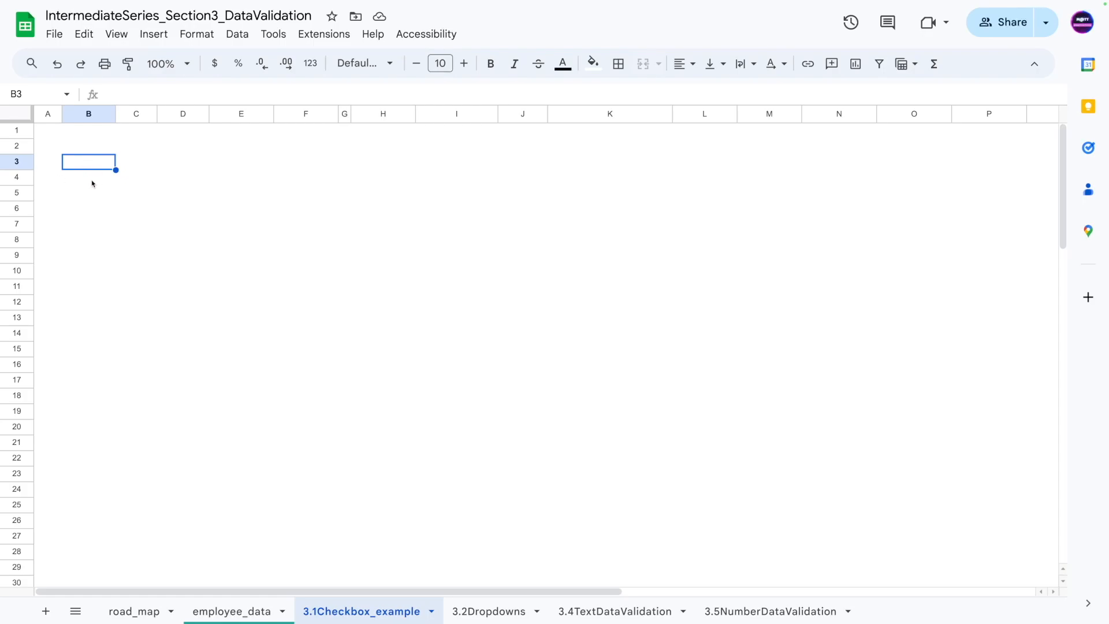
left_click_drag(107, 209, 104, 171)
left_click(136, 171)
left_click(82, 167)
left_click(154, 35)
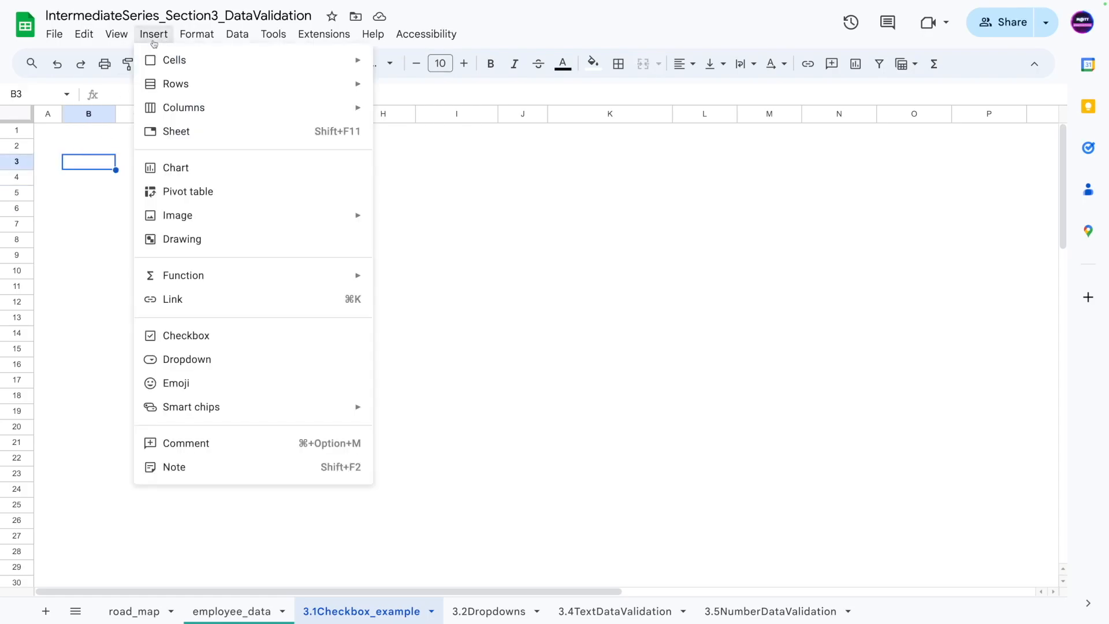
left_click(173, 336)
left_click(107, 209)
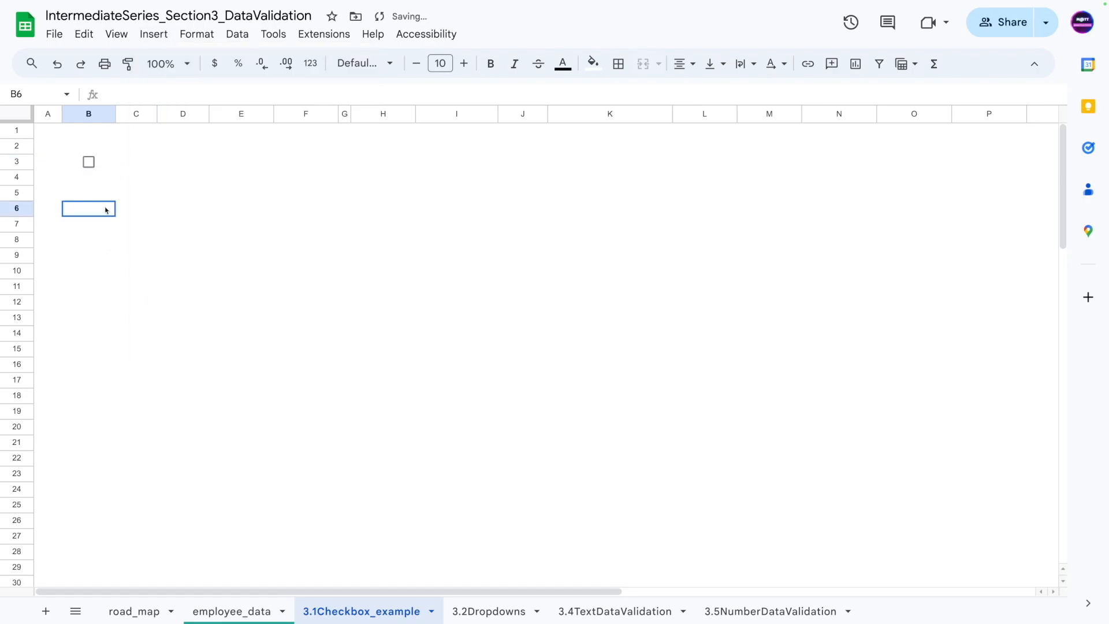
Fill the checkbox from B3 down through cell B11
left_click(104, 164)
left_click_drag(116, 170, 113, 290)
left_click(139, 244)
Copy the checkbox from B3 and paste it into cell D4
left_click(109, 165)
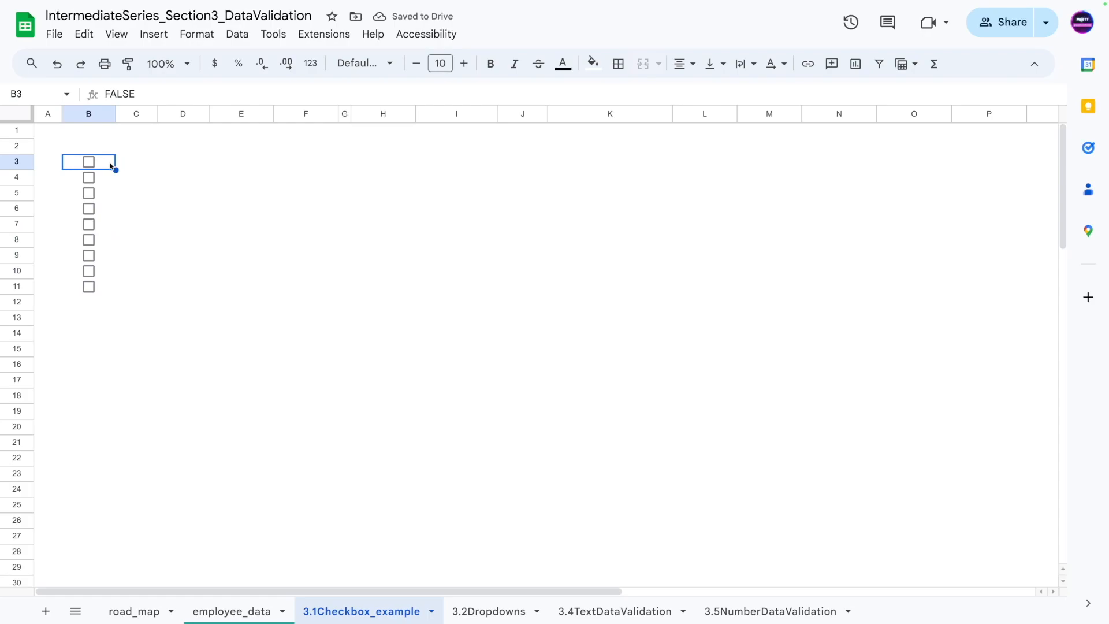
key("ctrl+c")
left_click(181, 189)
key("ctrl+v")
left_click(177, 224)
Delete the pasted checkbox by clearing cells D3 to D6
left_click(153, 179)
left_click_drag(175, 165, 180, 209)
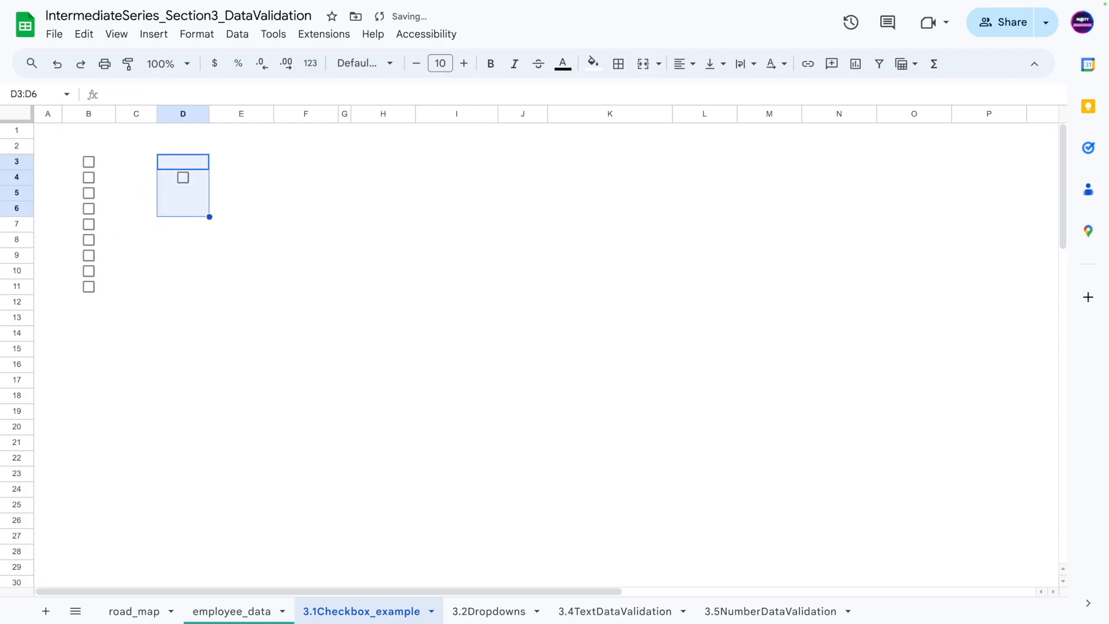
key("Delete")
Toggle the checkbox in B3 on and off several times to compare its cell values, leaving it unchecked
left_click_drag(138, 285, 138, 272)
left_click_drag(109, 166, 156, 372)
left_click(100, 154)
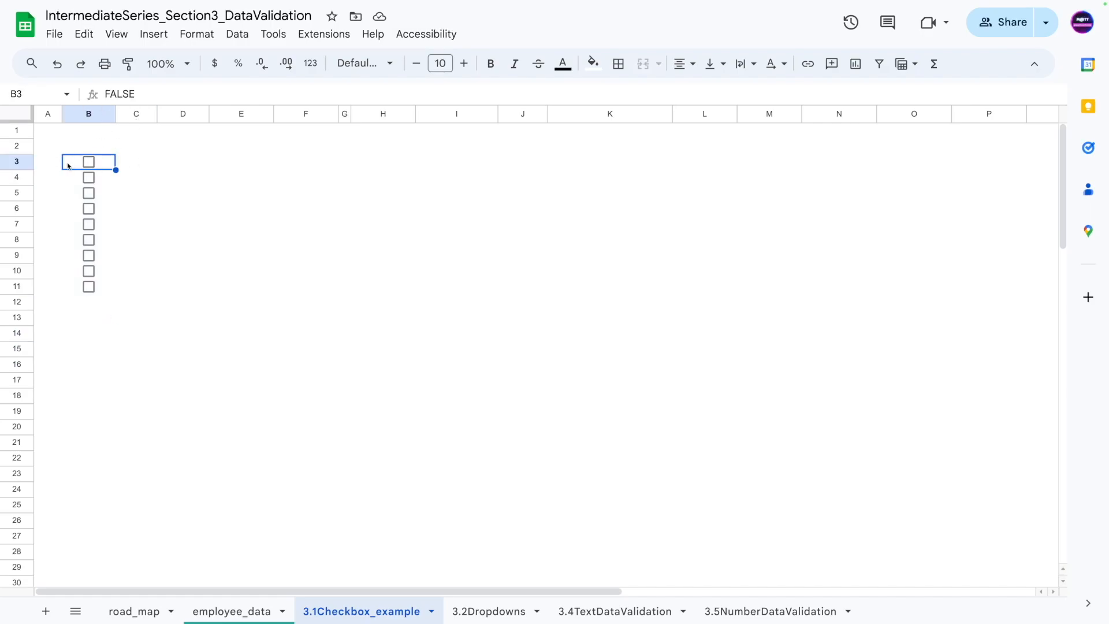
left_click(87, 161)
left_click(87, 161)
left_click(89, 163)
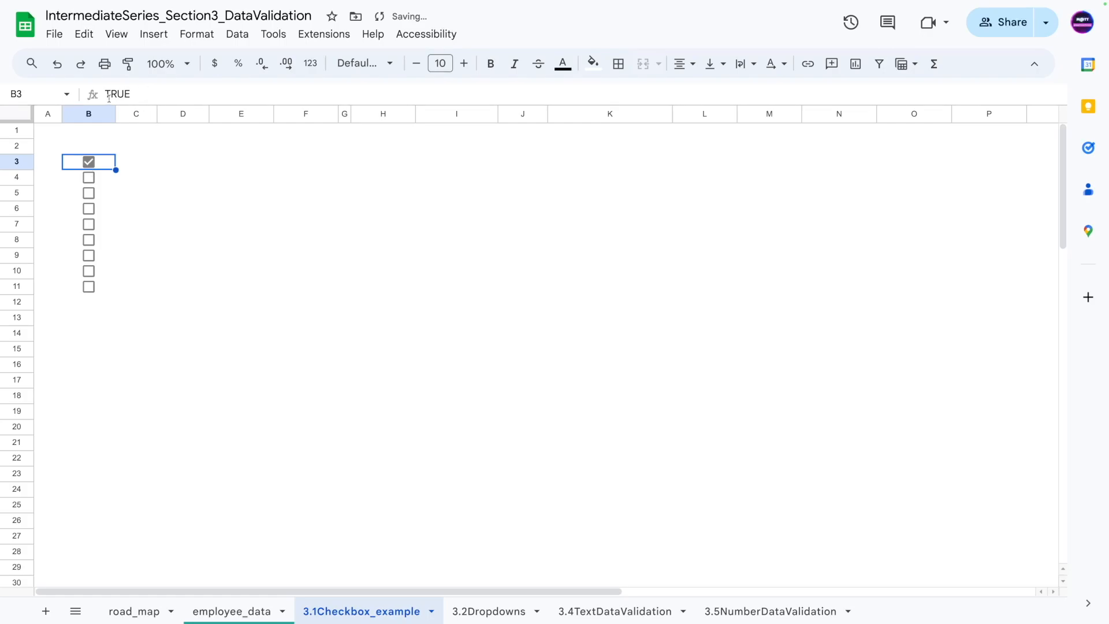
left_click(89, 162)
left_click(89, 163)
key("space")
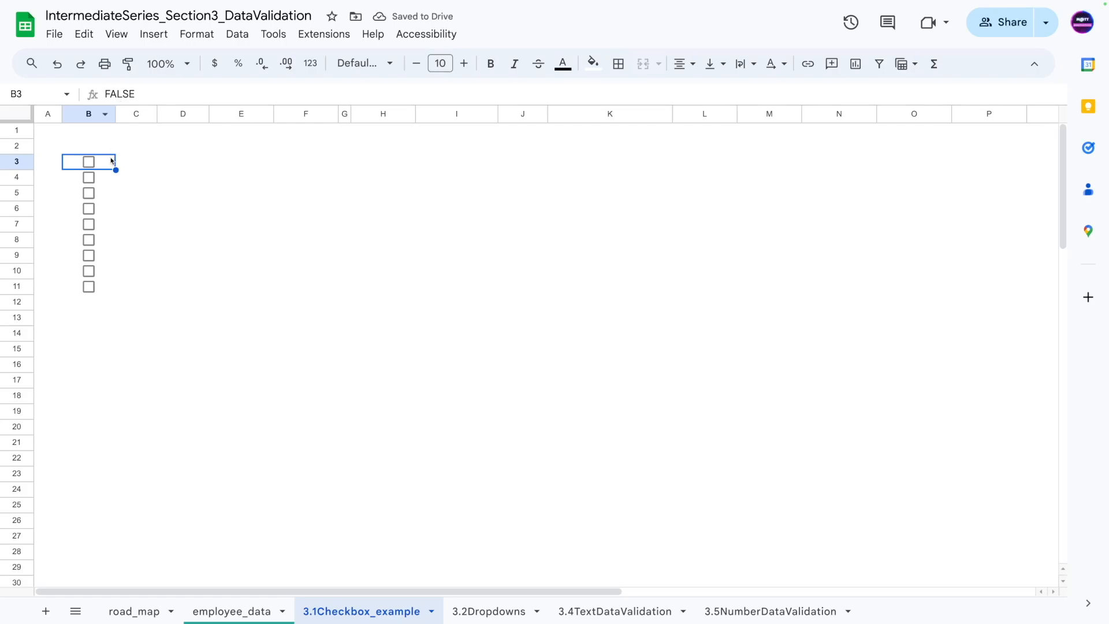
left_click(85, 164)
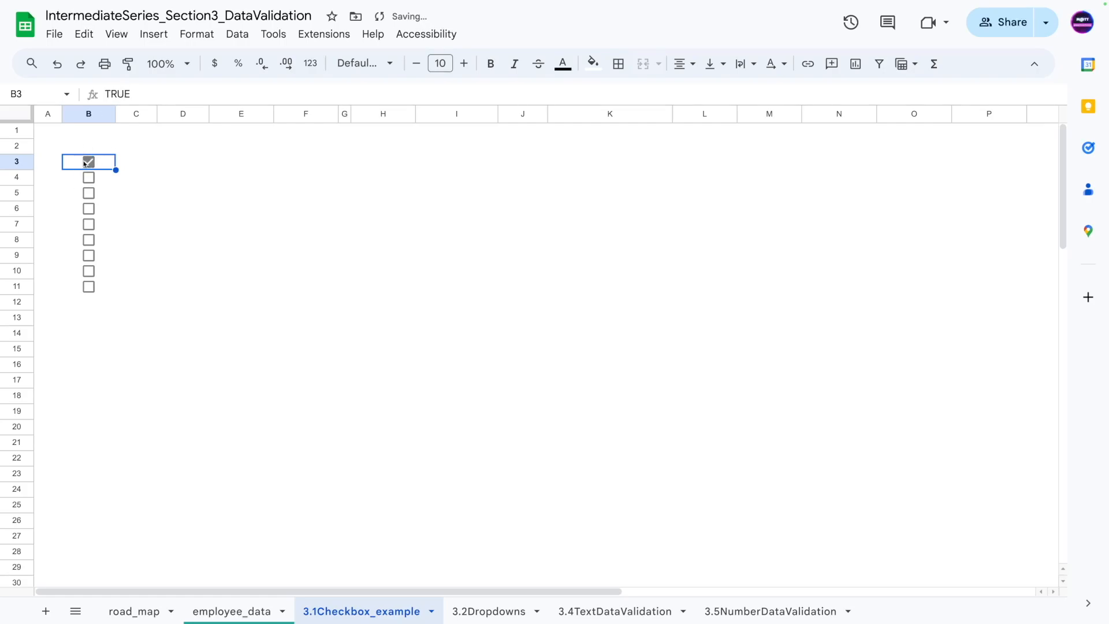
left_click(85, 164)
left_click(147, 153)
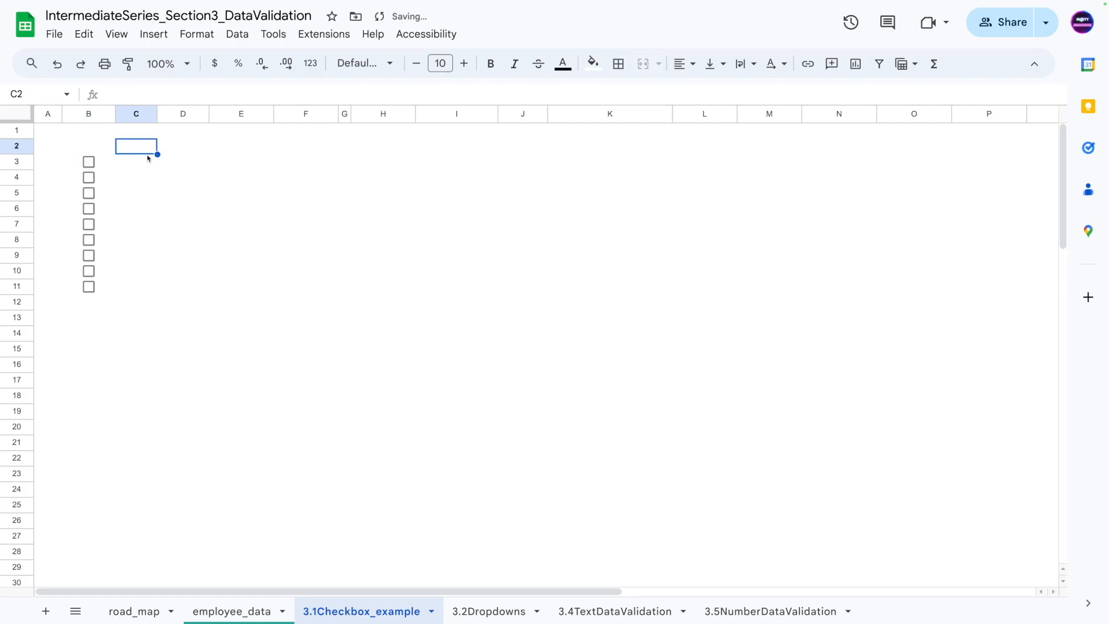
left_click(149, 160)
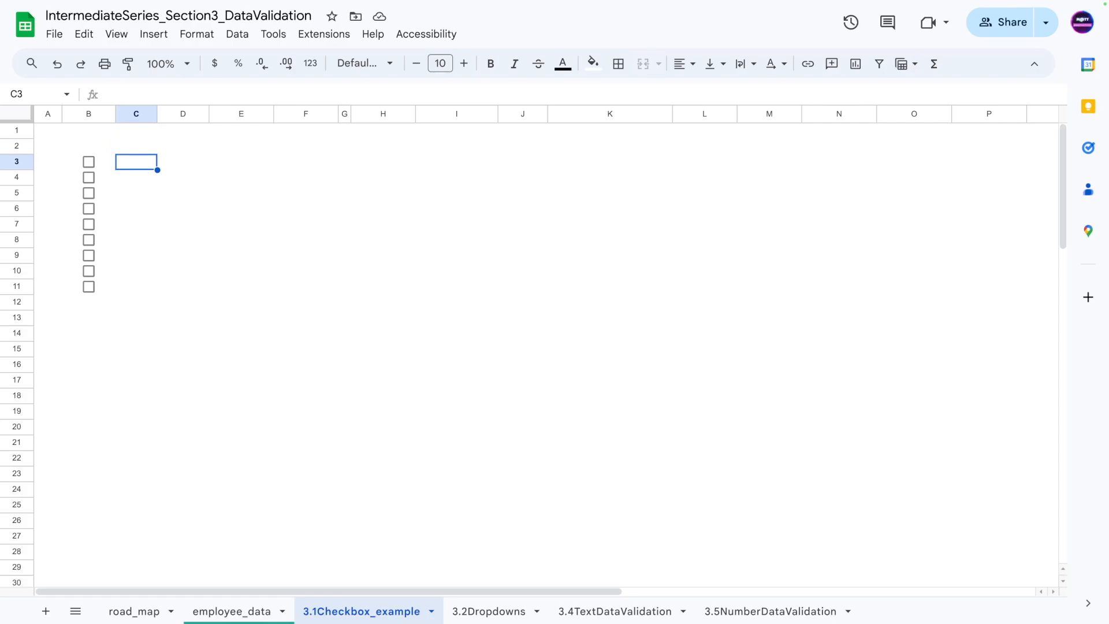
Open the existing Checkbox data validation rule that covers B3:B11 for editing
key("Left")
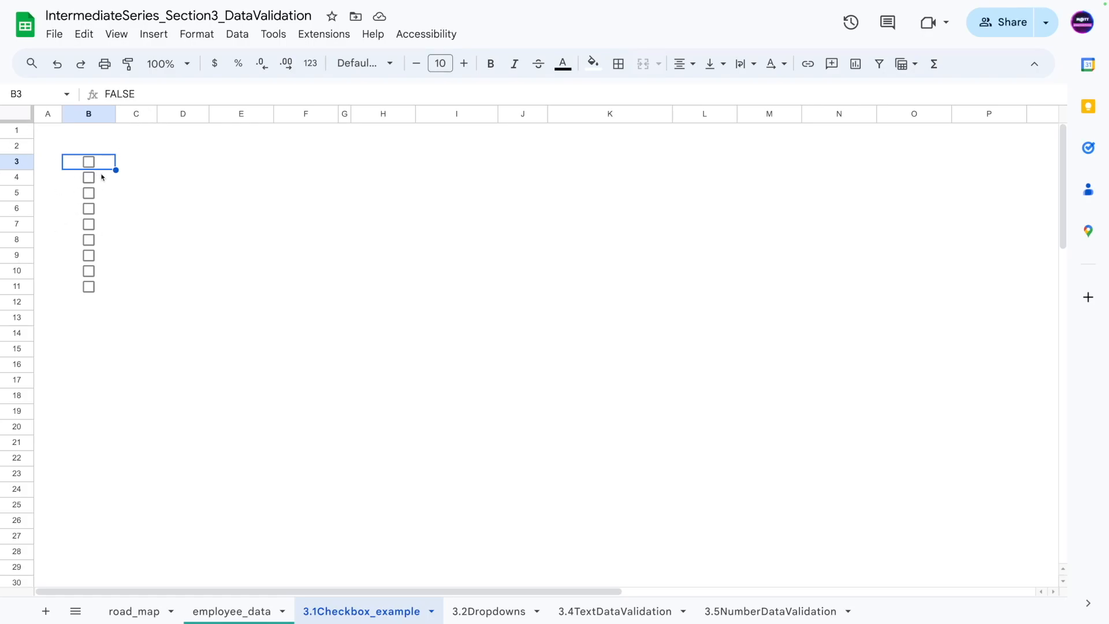
left_click(233, 41)
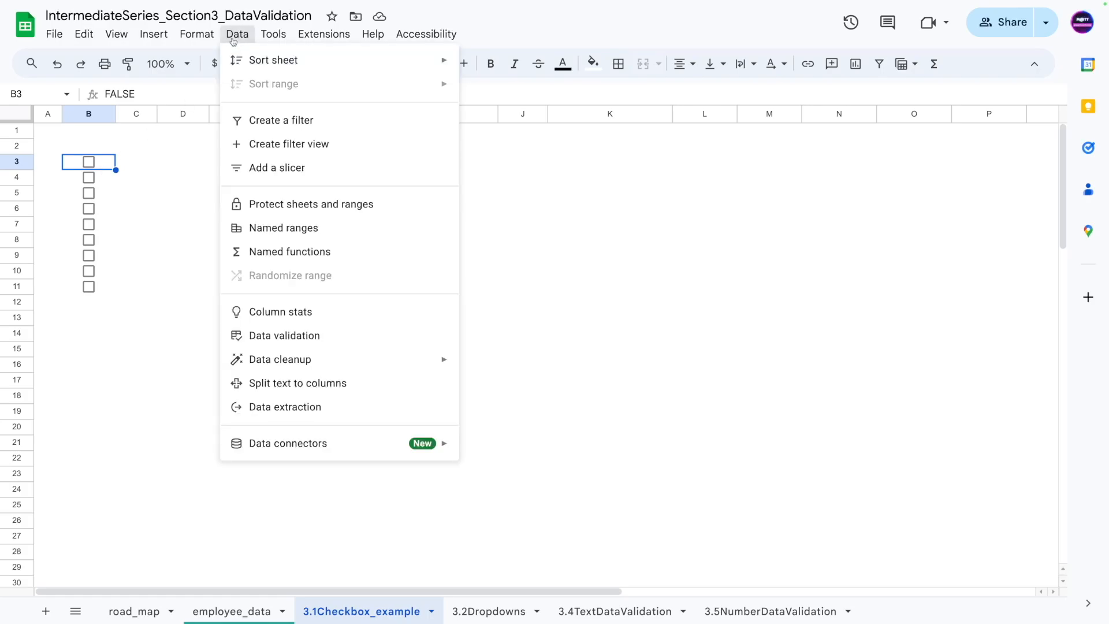
left_click(268, 336)
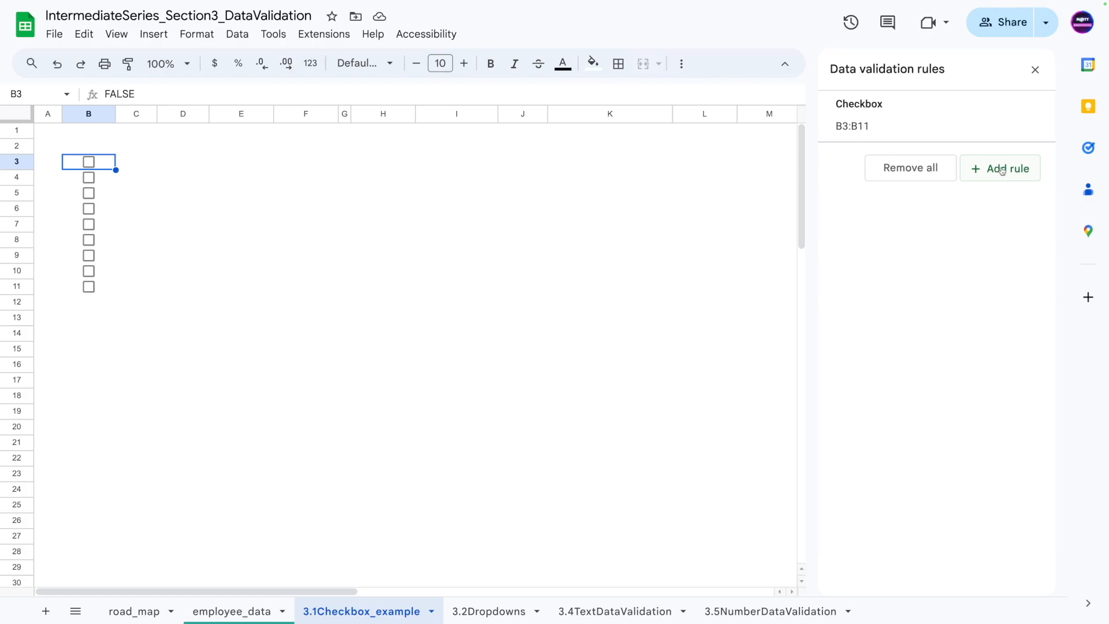
left_click(890, 108)
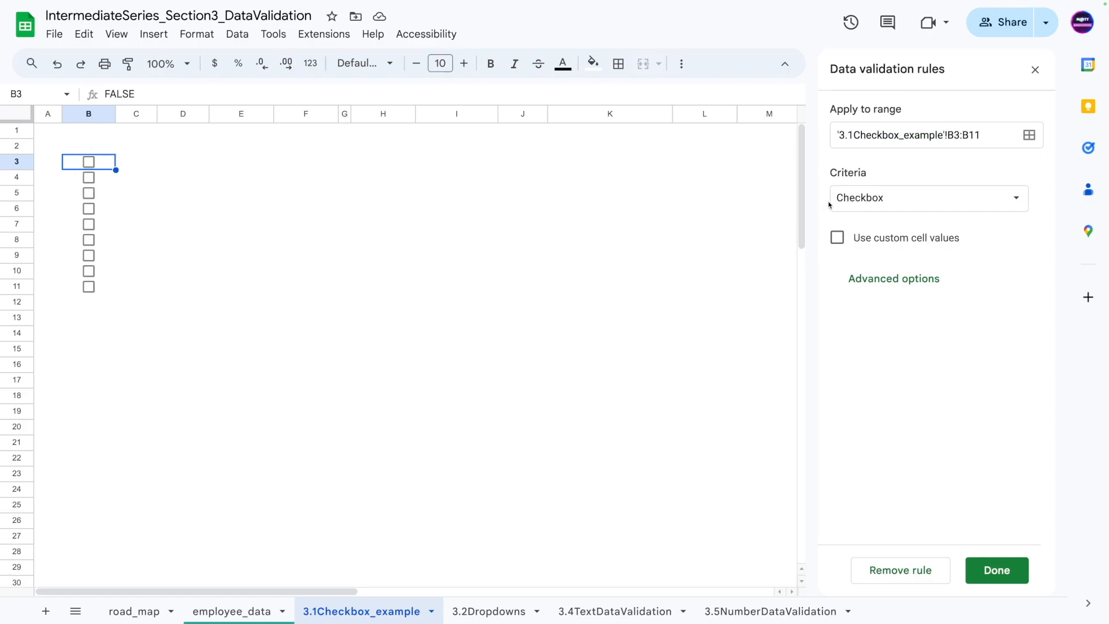
Examine the criteria types available for the data validation rule, keeping Checkbox as the selected one
left_click(871, 201)
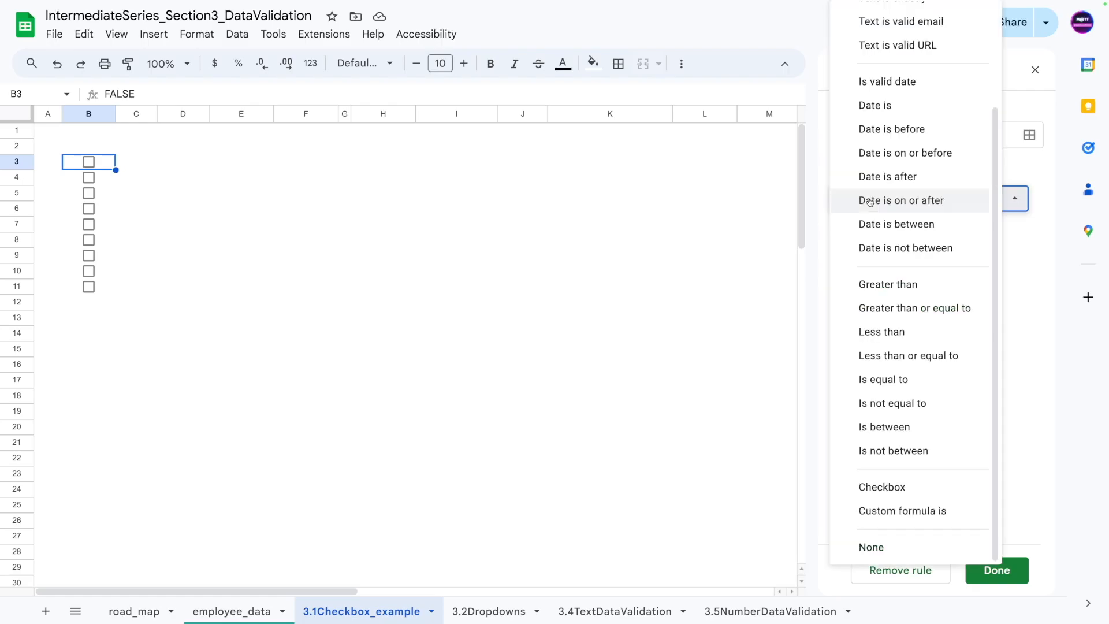
scroll(895, 231, "up", 3)
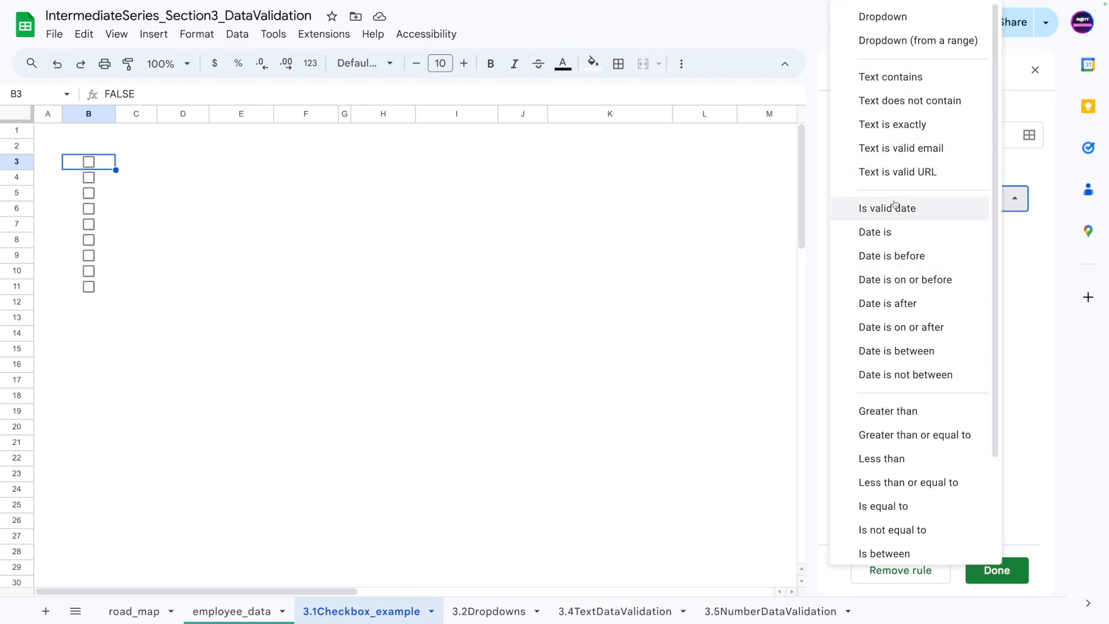
scroll(899, 260, "down", 3)
scroll(895, 546, "up", 2)
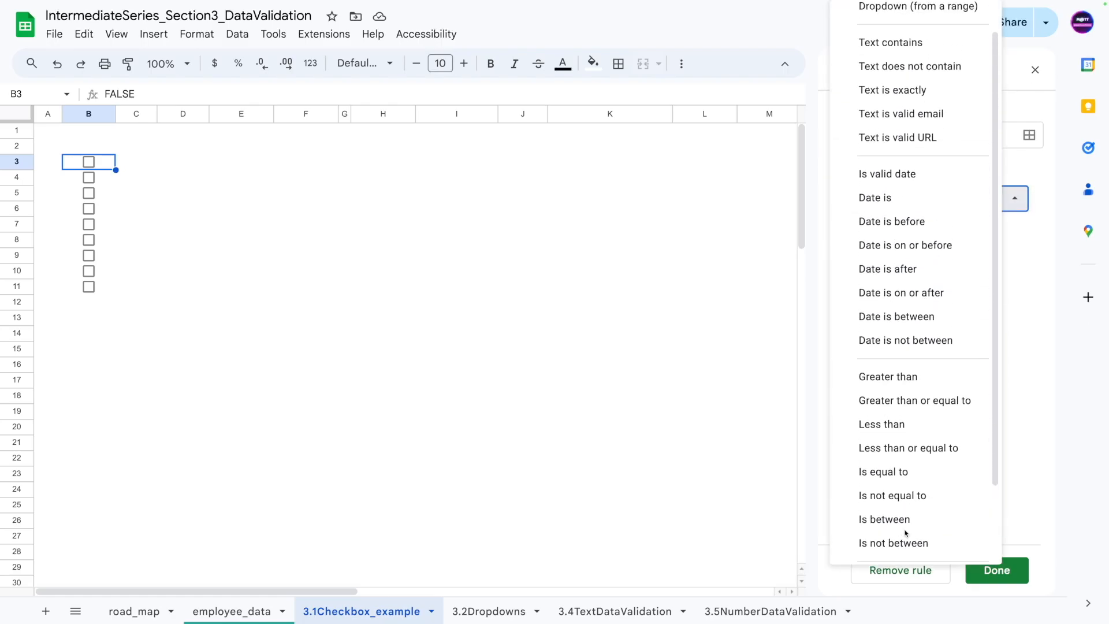
scroll(904, 508, "up", 1)
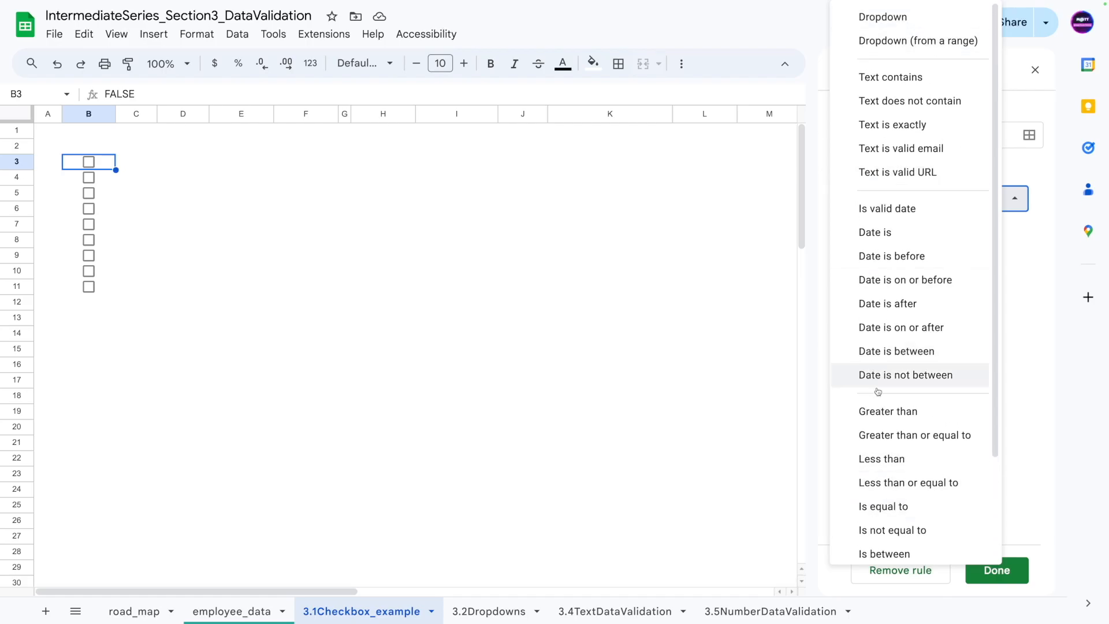
scroll(871, 367, "down", 2)
scroll(930, 267, "up", 2)
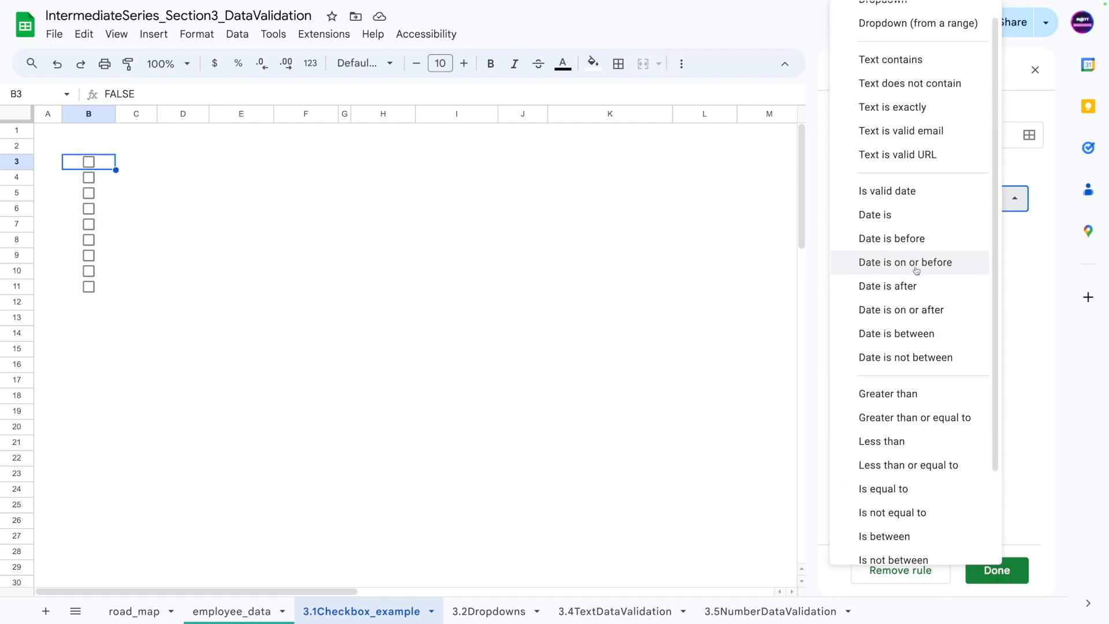
scroll(917, 270, "up", 1)
left_click(1021, 341)
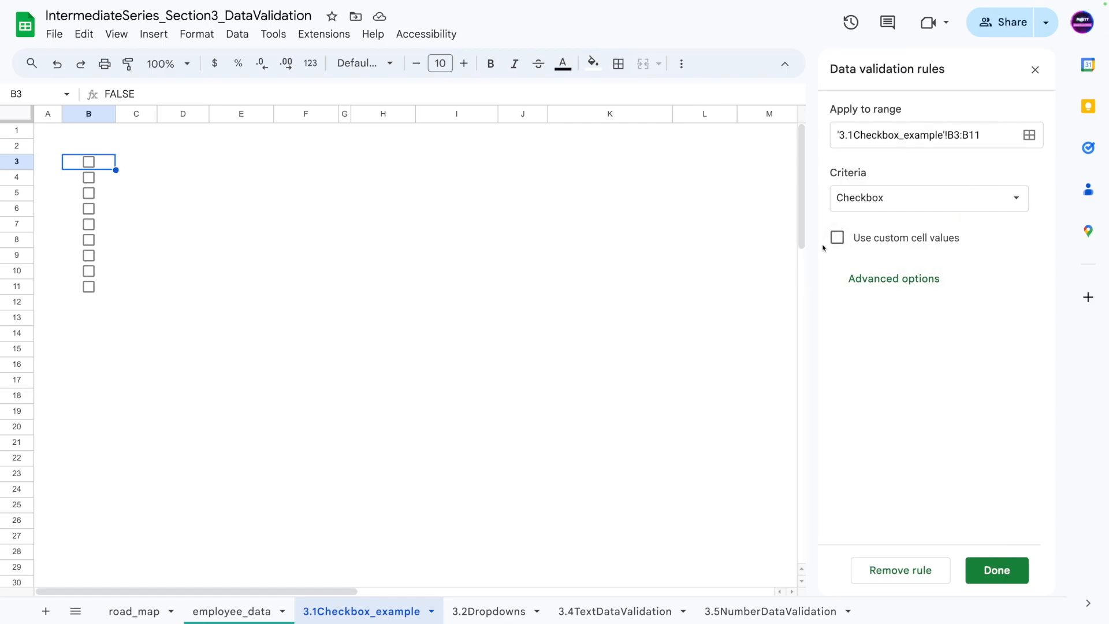
Enable custom cell values for the checkbox rule, with 1 for checked and 0 for unchecked
left_click(849, 245)
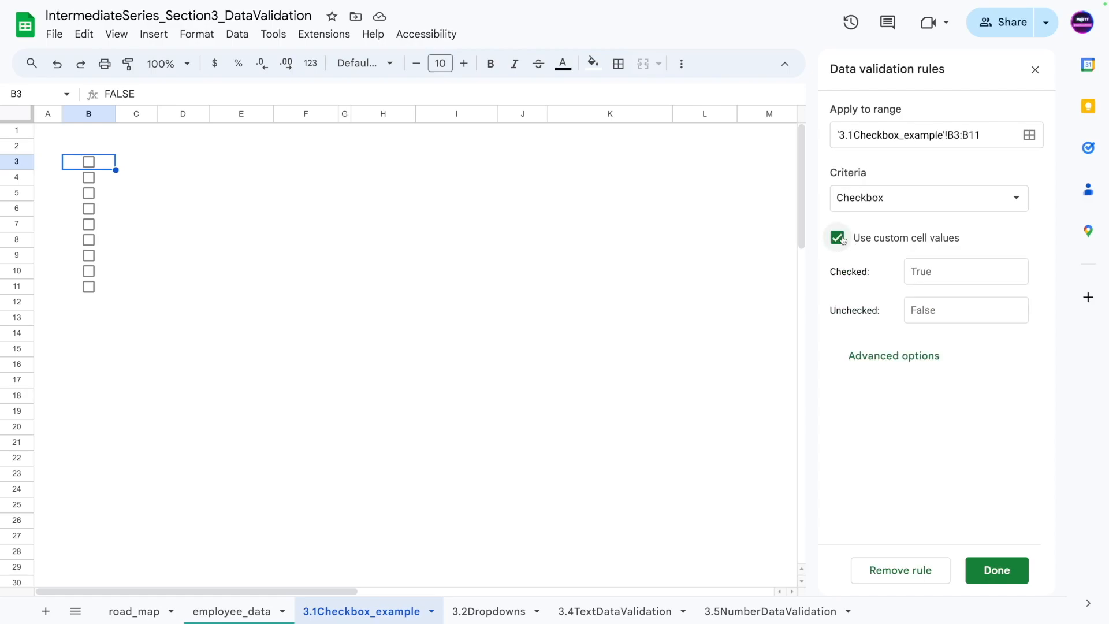
left_click(921, 274)
type("1")
left_click(920, 304)
type("0")
Change the custom cell values to Yes for checked and No for unchecked
left_click(894, 322)
double_click(927, 275)
type("Ye")
key("BackSpace")
key("BackSpace")
type("Yes")
key("Tab")
type("No")
Try to set the checked value to No, identical to the unchecked value
left_click(922, 276)
double_click(922, 276)
type("No")
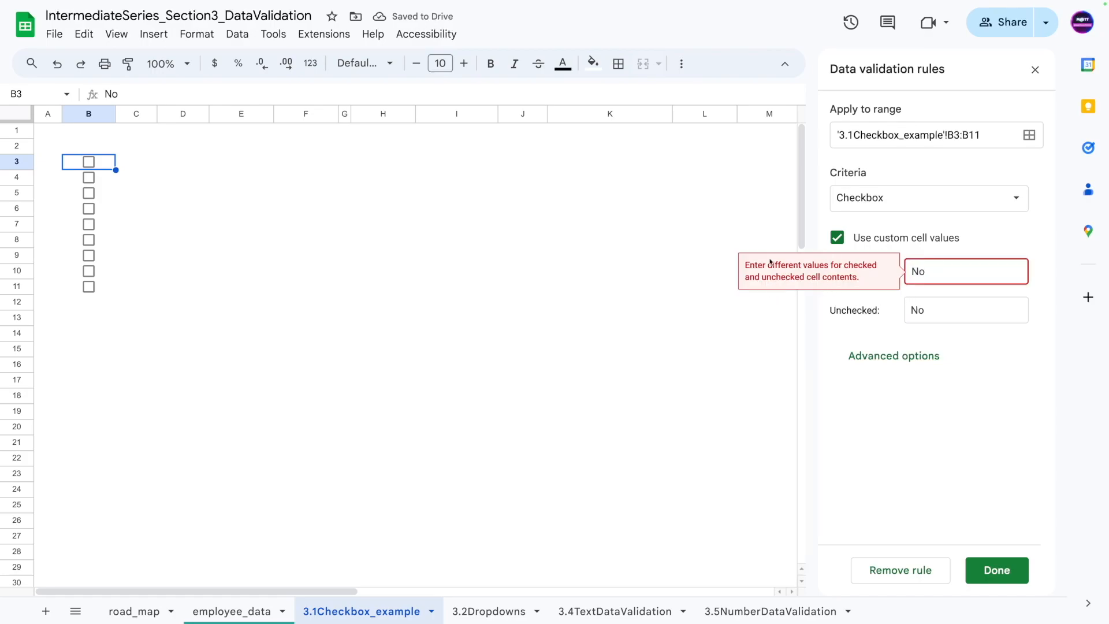
type("o")
Clear both custom values and turn off custom cell values for the checkbox rule
left_click(945, 268)
double_click(918, 311)
key("BackSpace")
left_click(960, 276)
key("BackSpace")
key("BackSpace")
key("BackSpace")
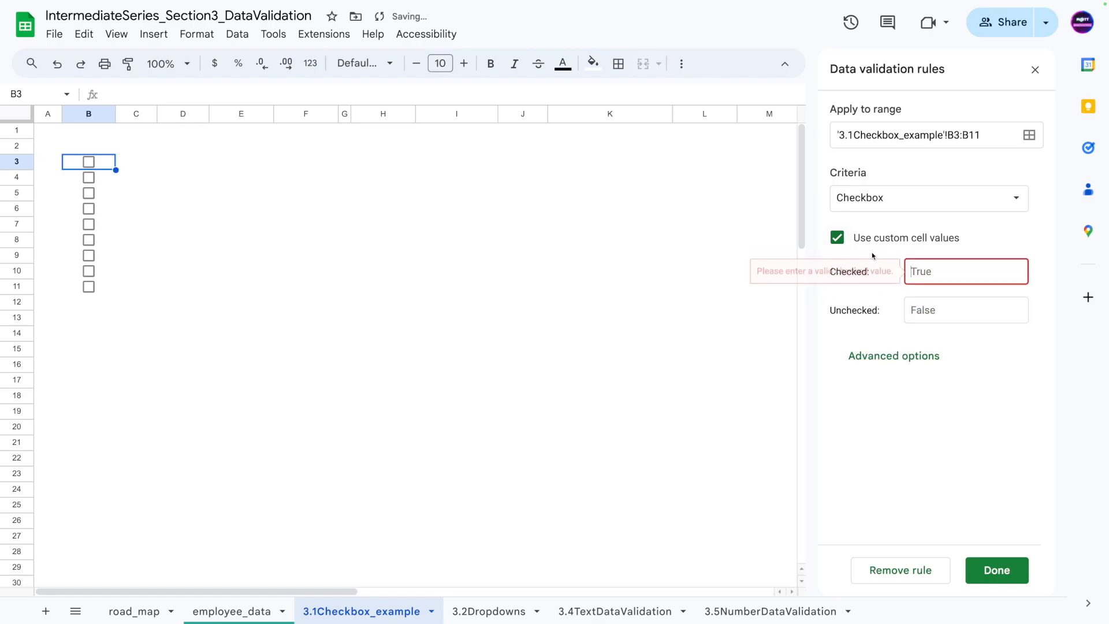
left_click(837, 237)
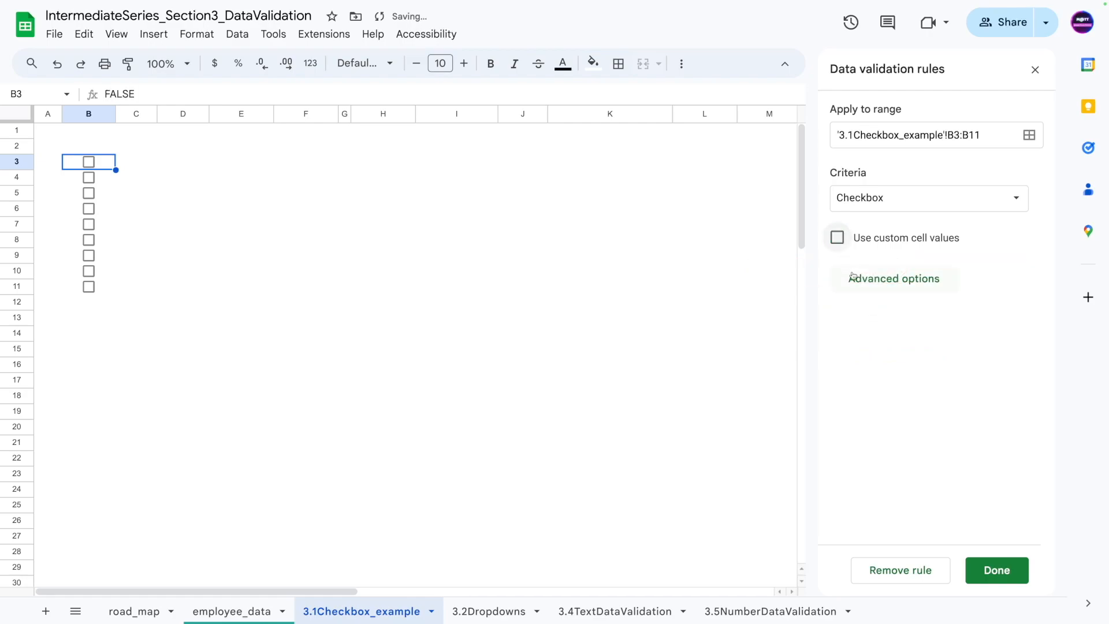
Enable help text for selected cells in the checkbox rule's advanced options, and toggle the B3 checkbox on and off
left_click(871, 279)
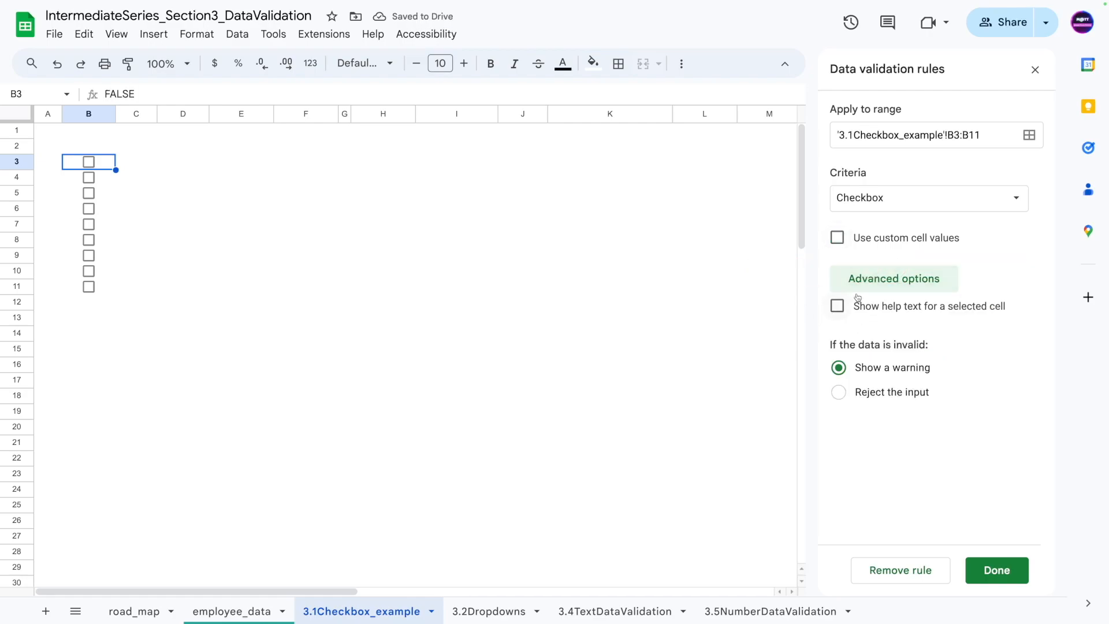
left_click(836, 307)
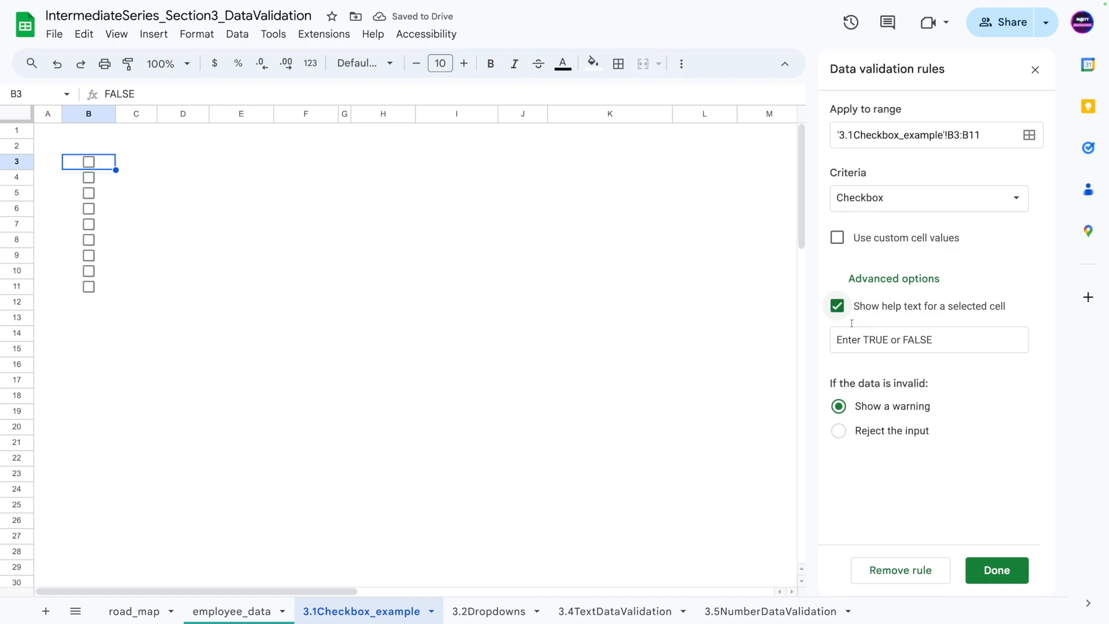
left_click(89, 166)
left_click(89, 166)
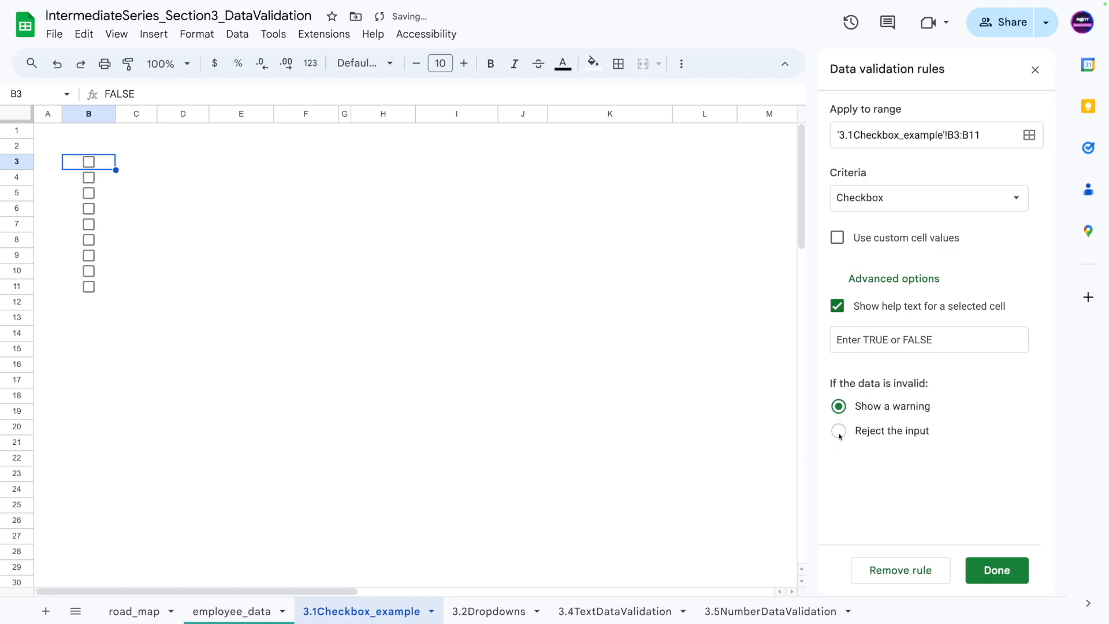
Replace B3's value with NO to test the rule against invalid data, and read the cell's validation note
double_click(127, 96)
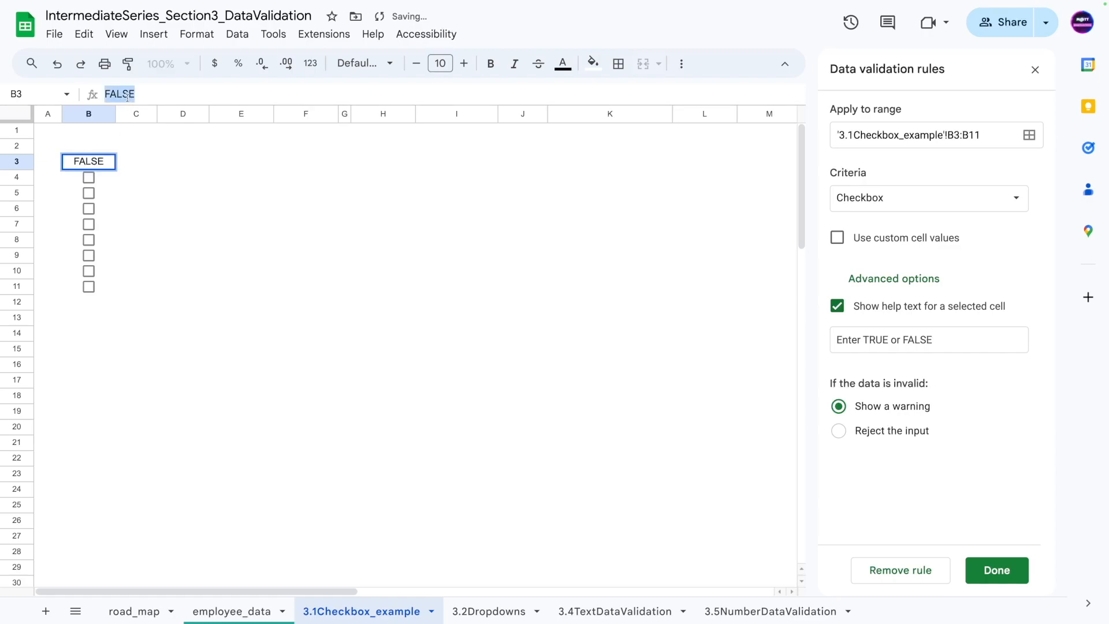
type("NO")
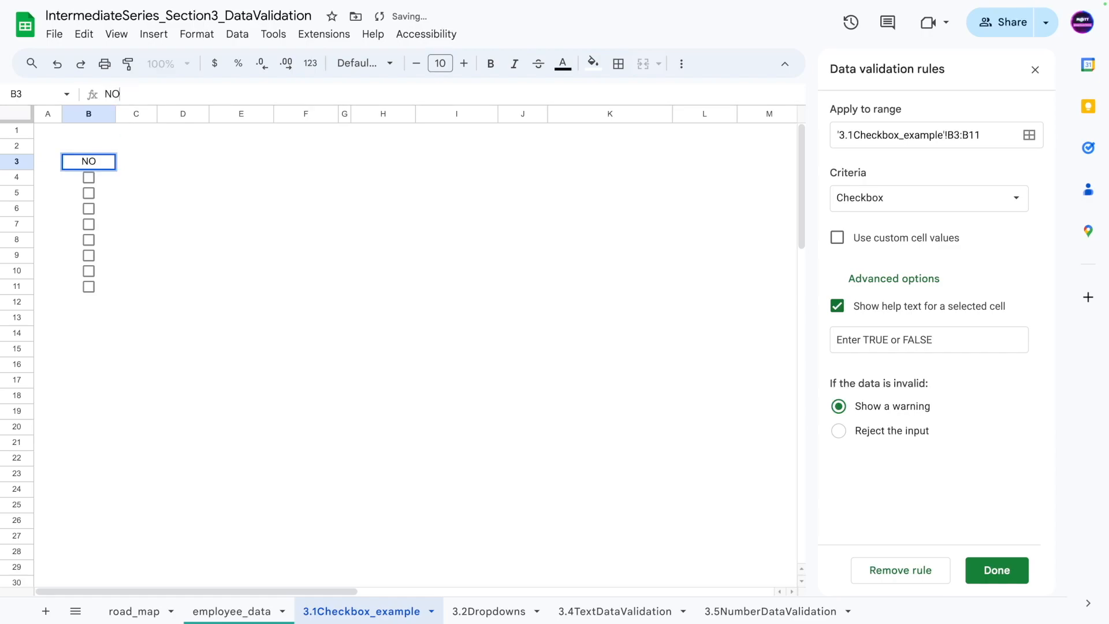
key("Return")
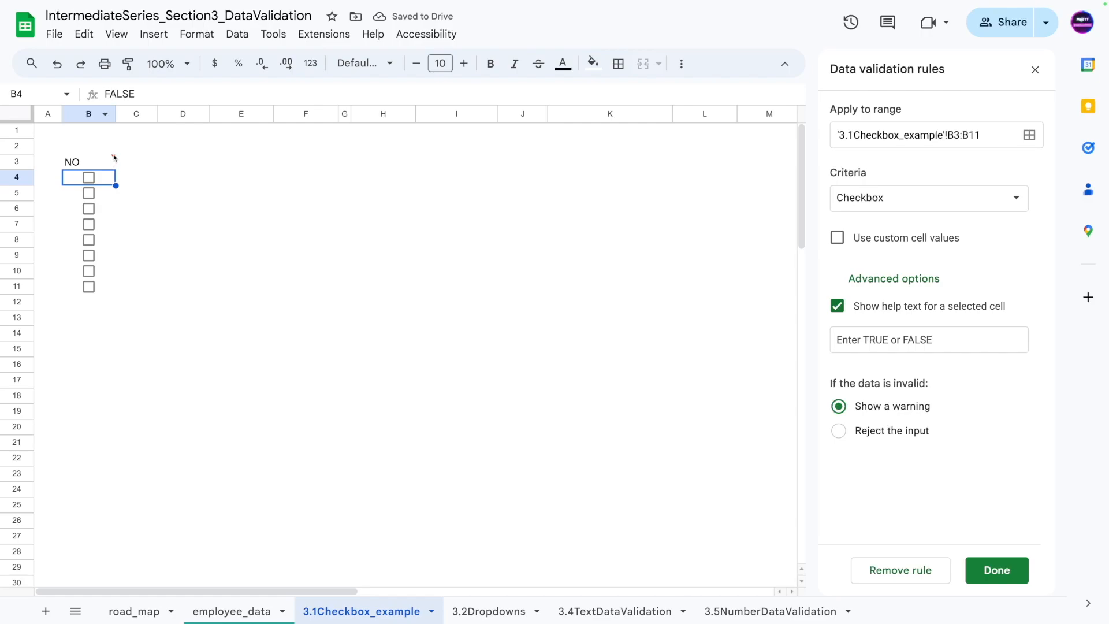
left_click(112, 162)
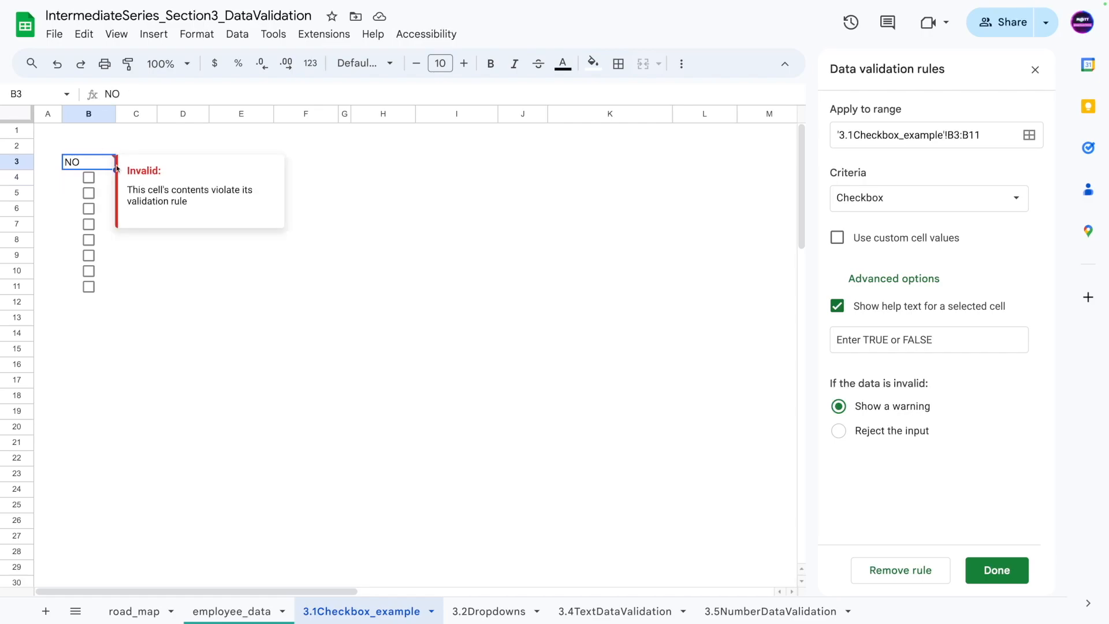
left_click_drag(132, 190, 195, 206)
left_click(134, 240)
left_click(102, 168)
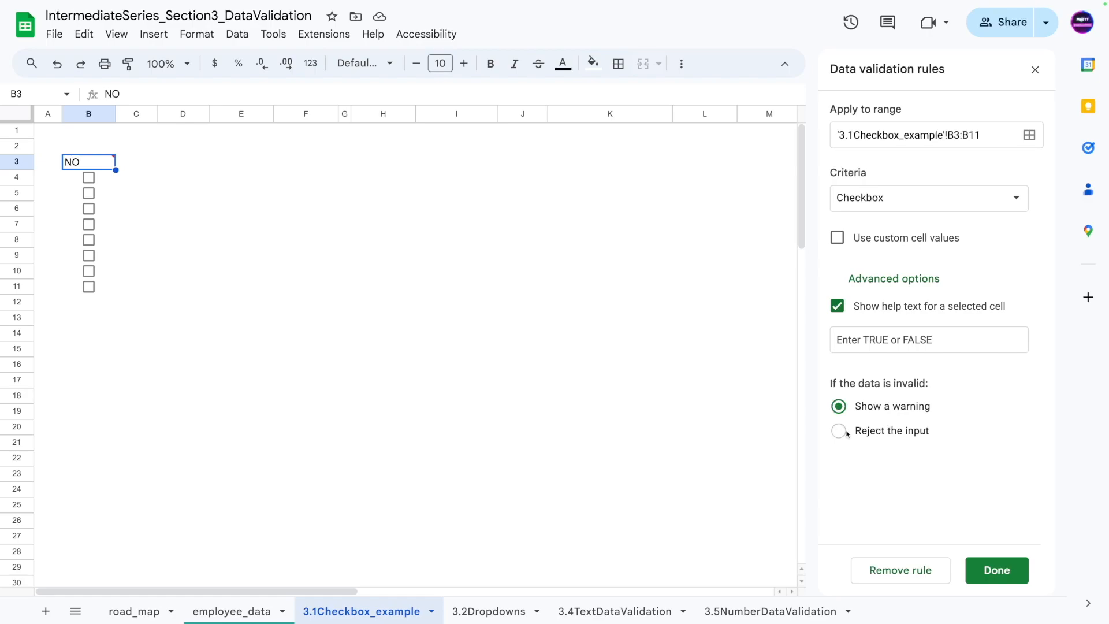
left_click(153, 198)
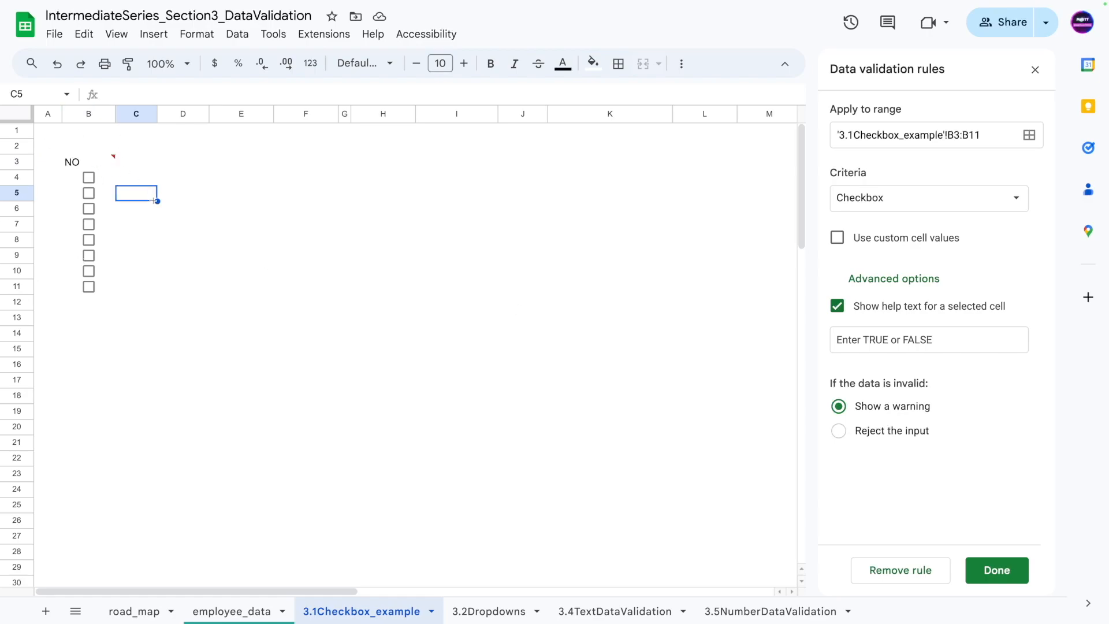
left_click(95, 161)
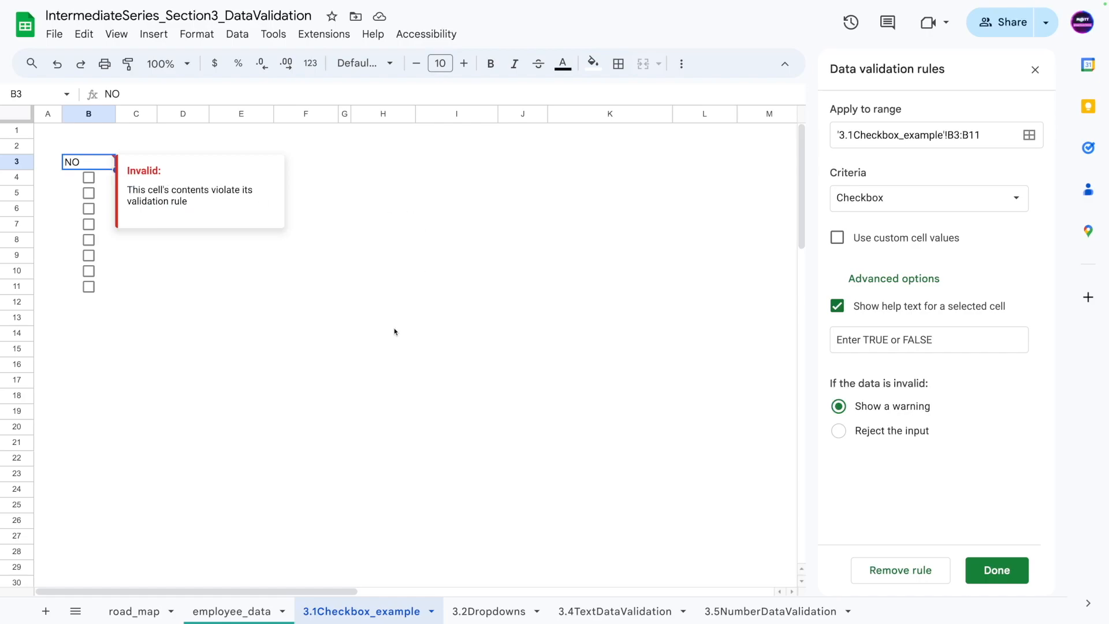
left_click(361, 319)
Set the checkbox rule to reject invalid input and undo the NO entry in B3
left_click(839, 432)
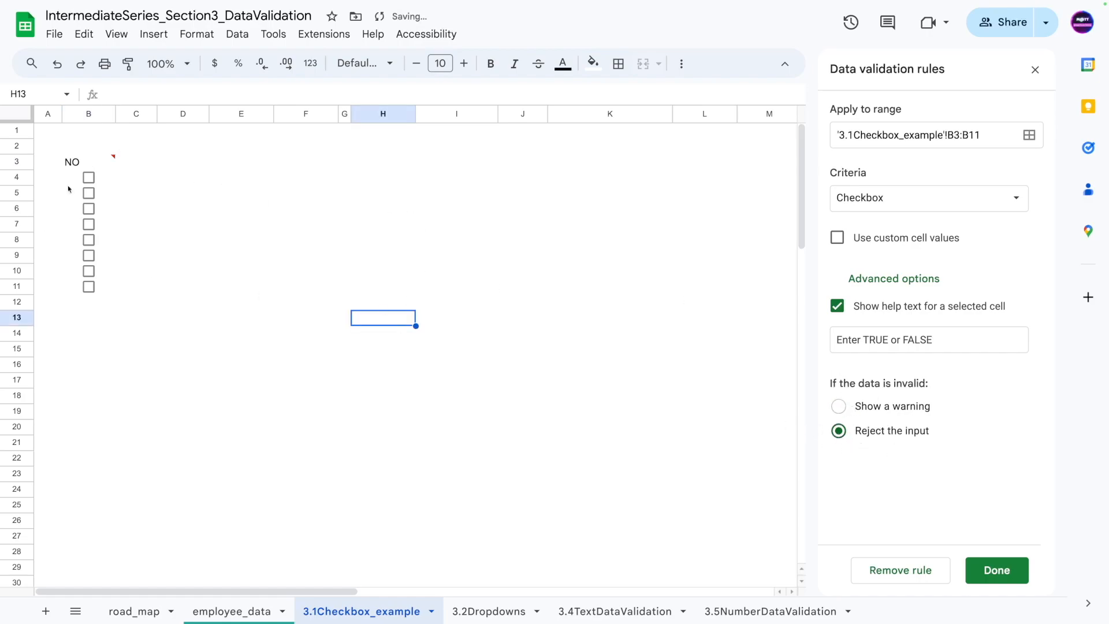
left_click(90, 165)
left_click(242, 133)
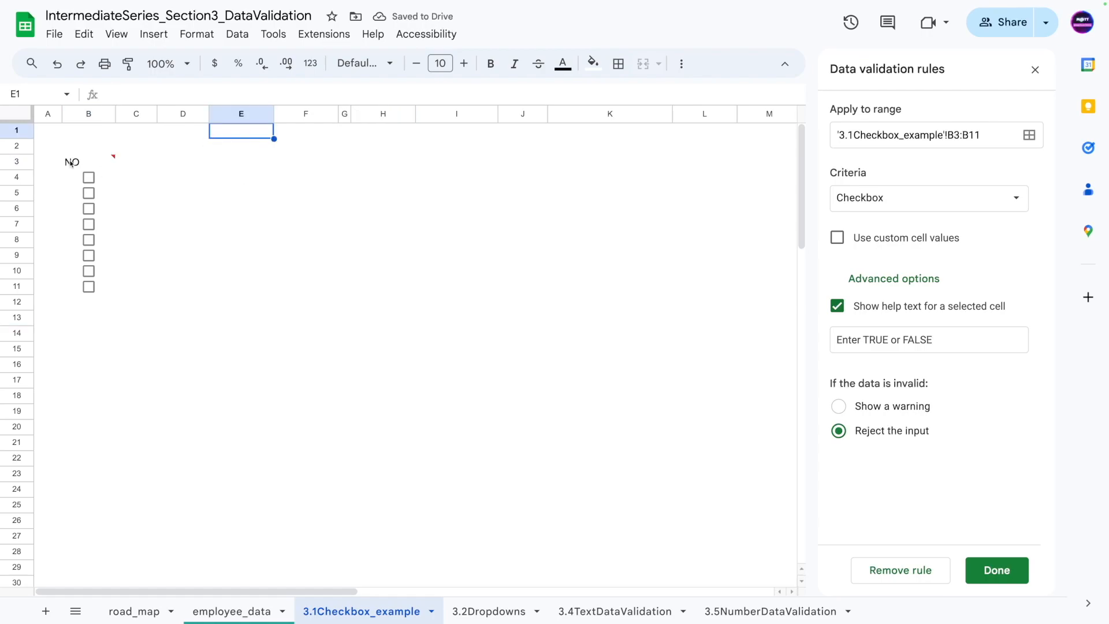
key("super+z")
key("super+z")
key("super+z")
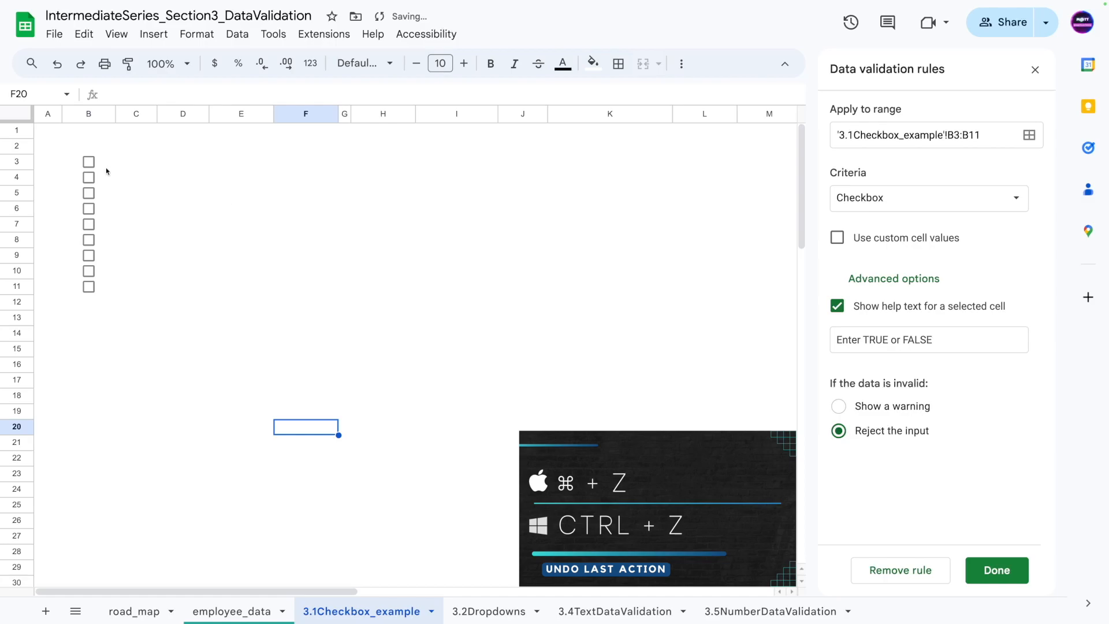
Try to enter N in B3 to test input rejection, and dismiss the message
left_click(134, 177)
key("Up")
key("Left")
type("N")
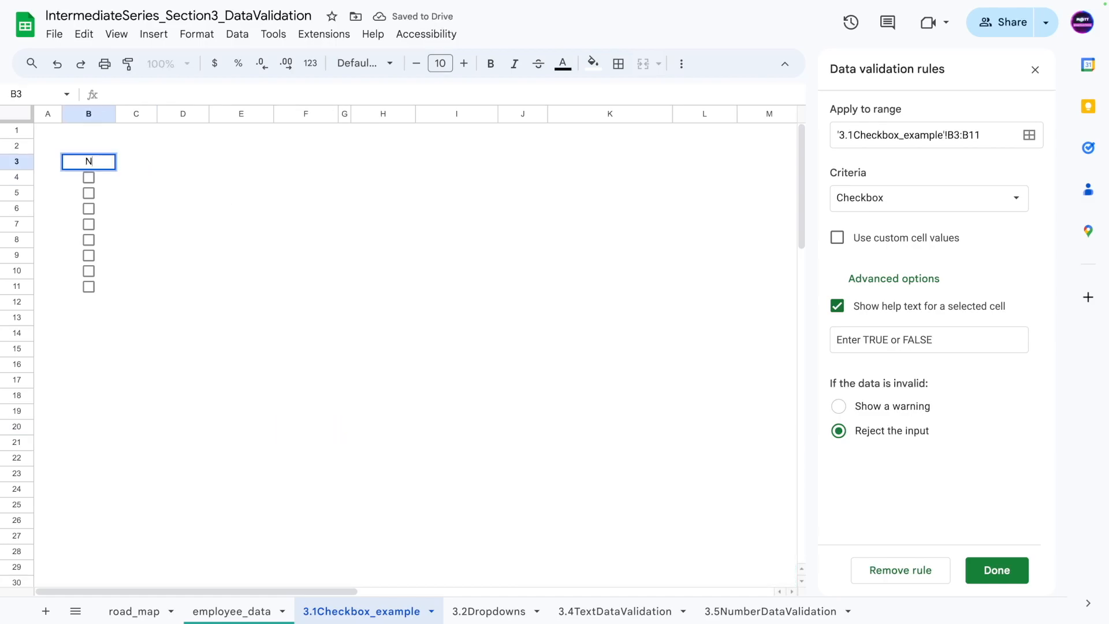
key("Return")
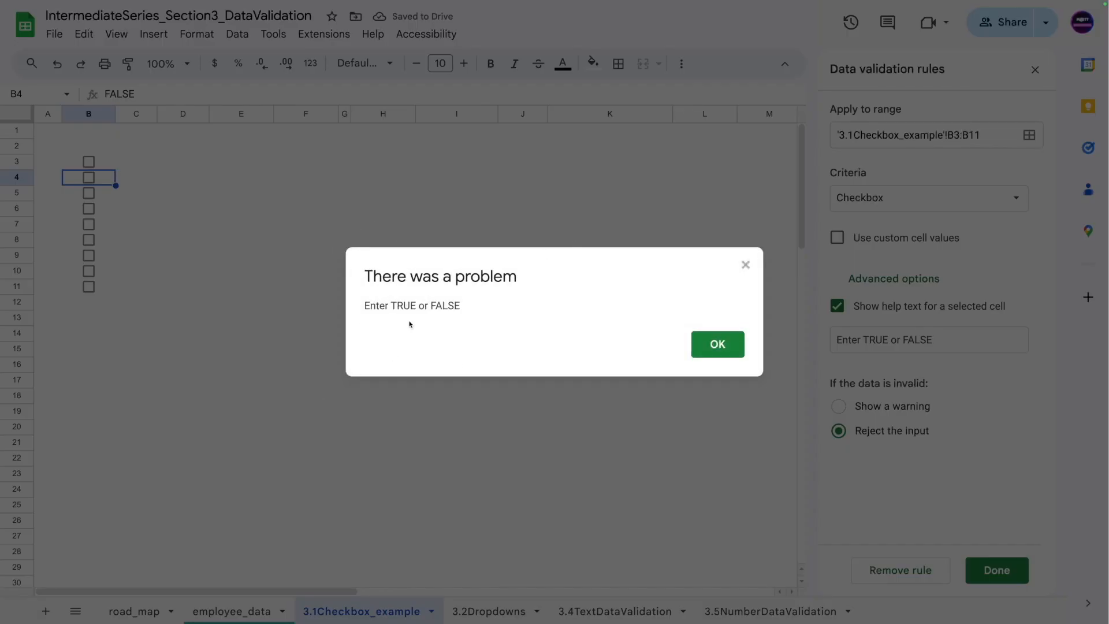
left_click_drag(366, 272, 322, 285)
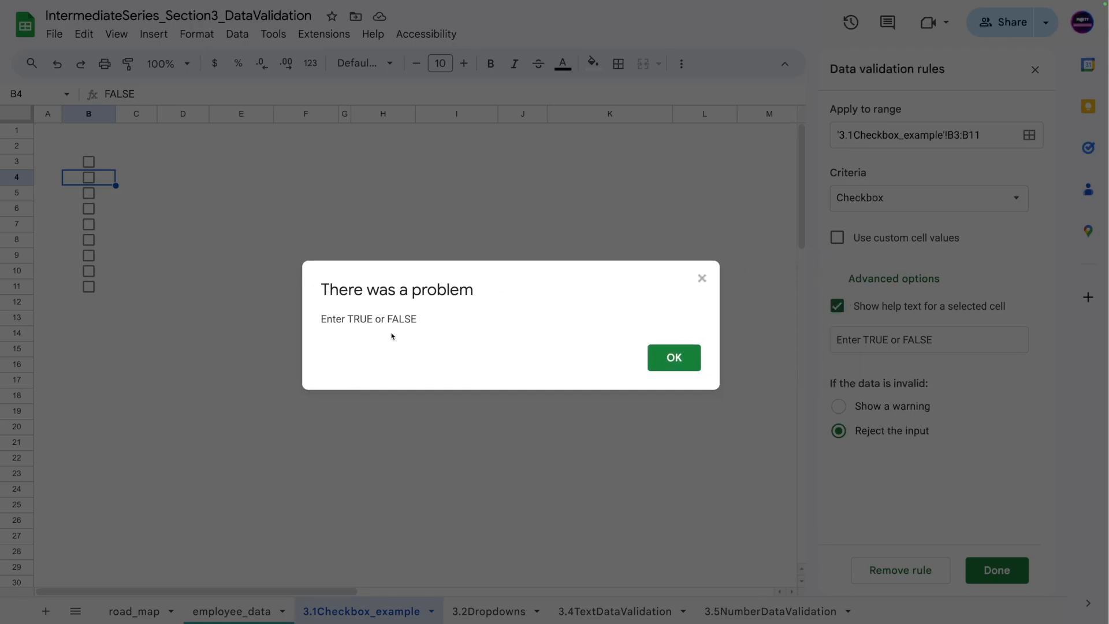
left_click(674, 357)
Set the checkbox rule to show a warning for invalid data and enable custom cell values
left_click(842, 407)
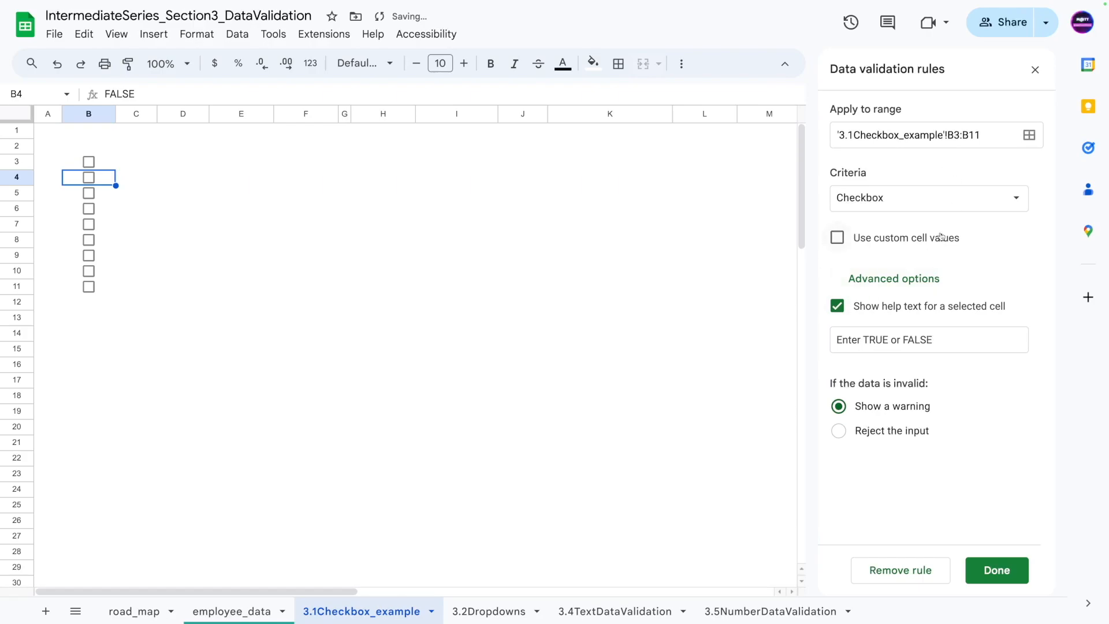
left_click(870, 278)
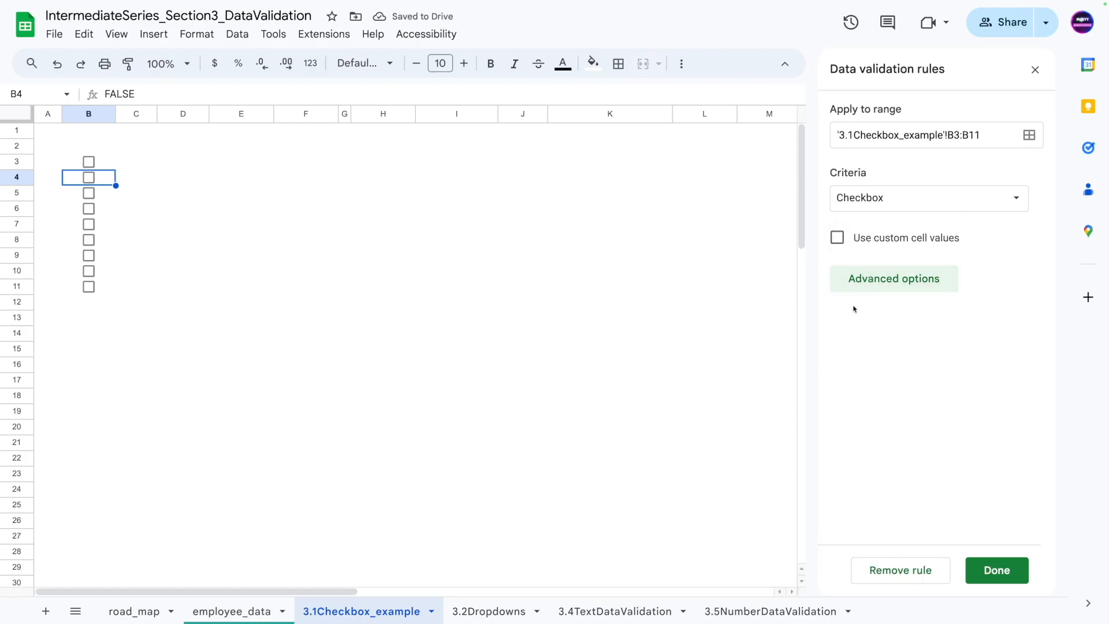
left_click(839, 239)
left_click(928, 269)
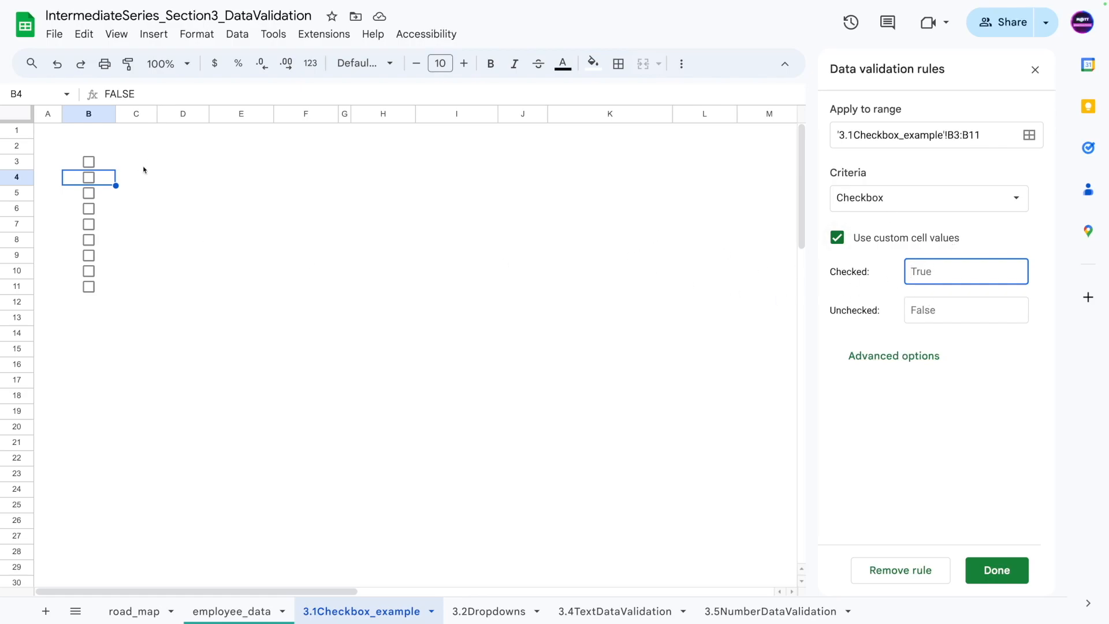
Add the headers Checkbox in B2 and Status in C2
left_click(81, 152)
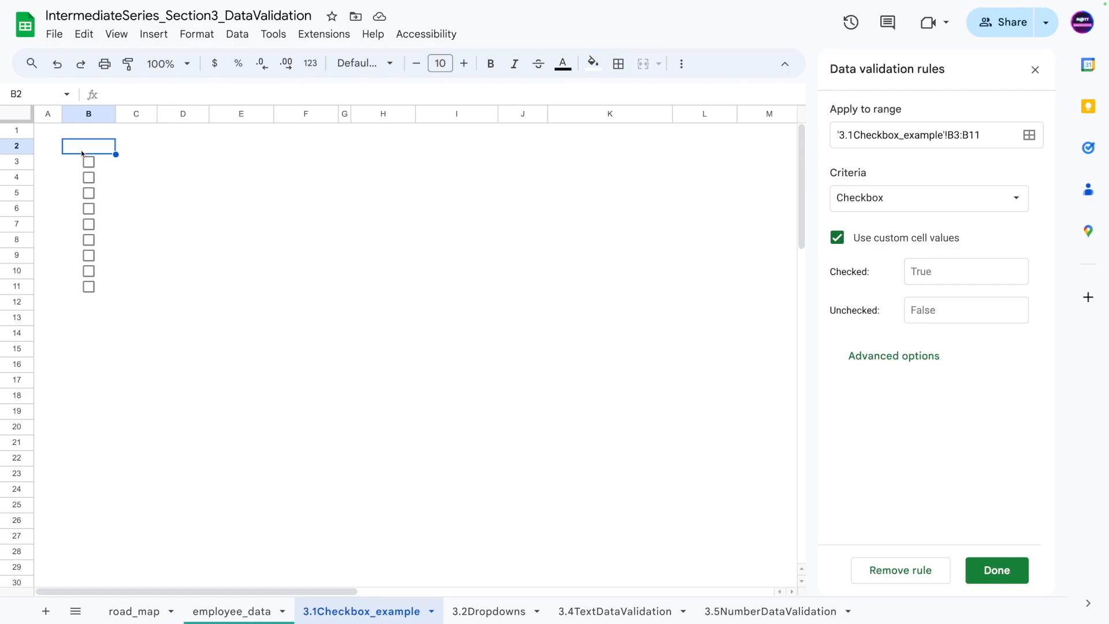
type("Checkbox")
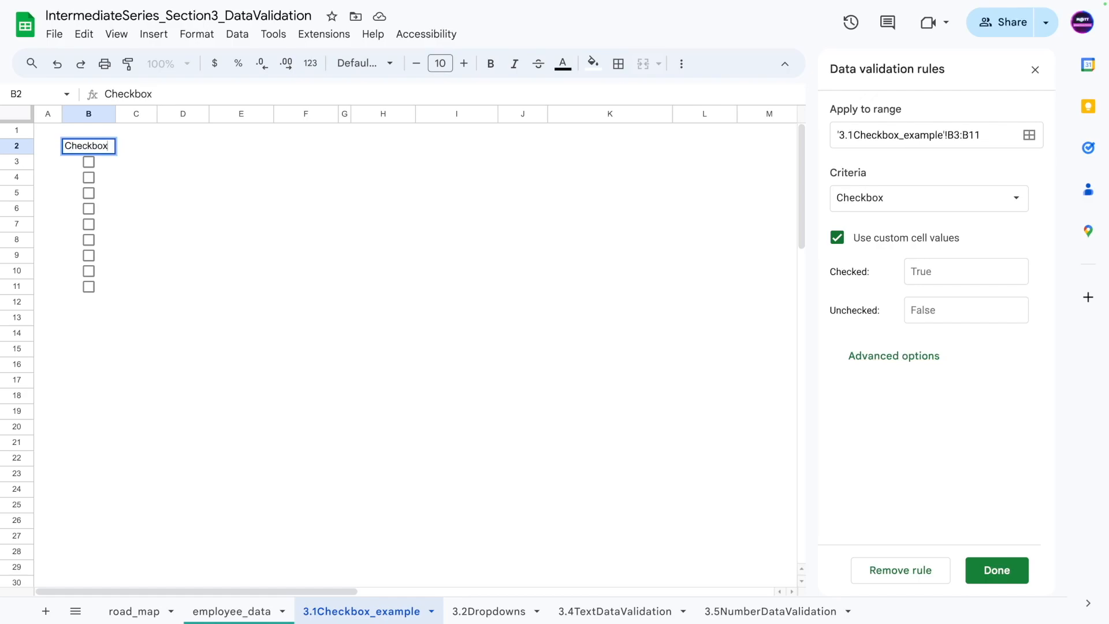
key("Tab")
type("Status")
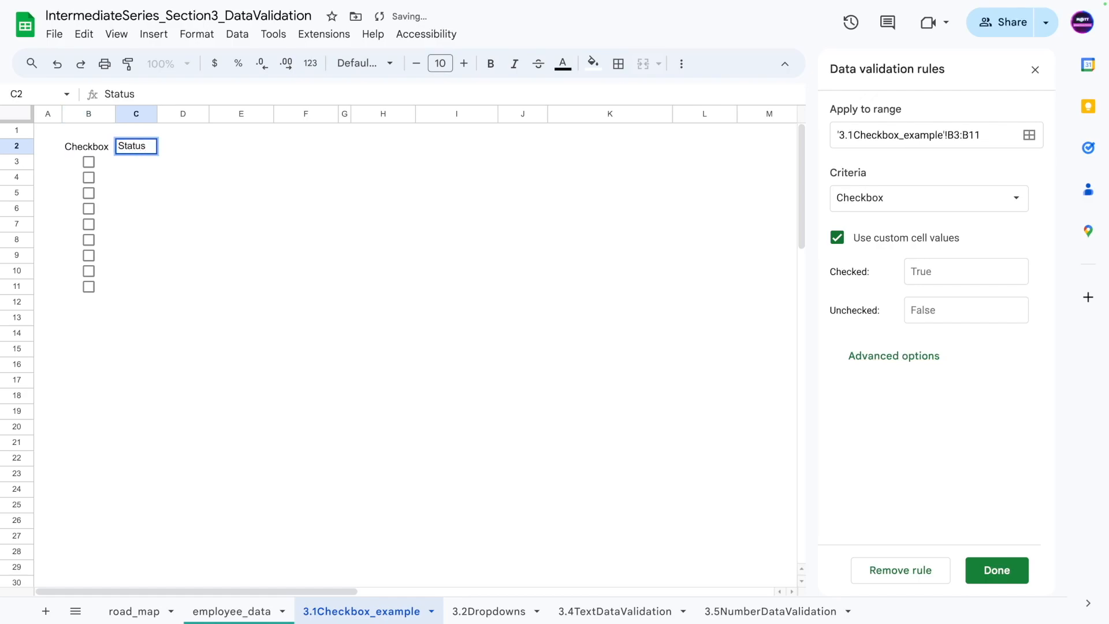
key("Return")
Enter the formula =IF(B3=FALSE,"Not_Done","Completed") in C3
left_click(129, 163)
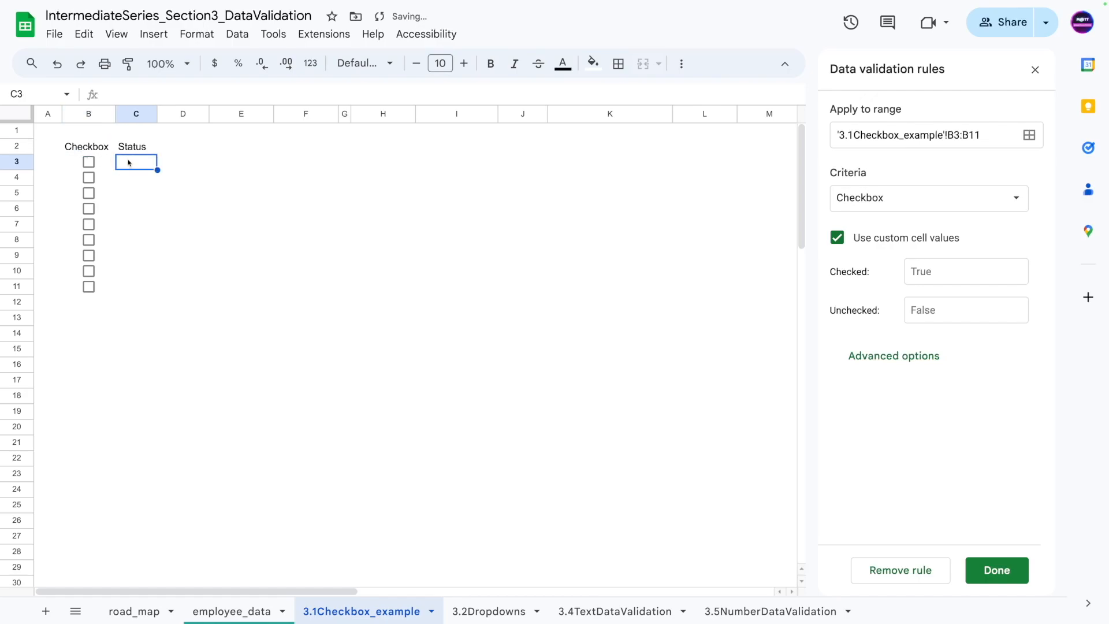
type("=IF(")
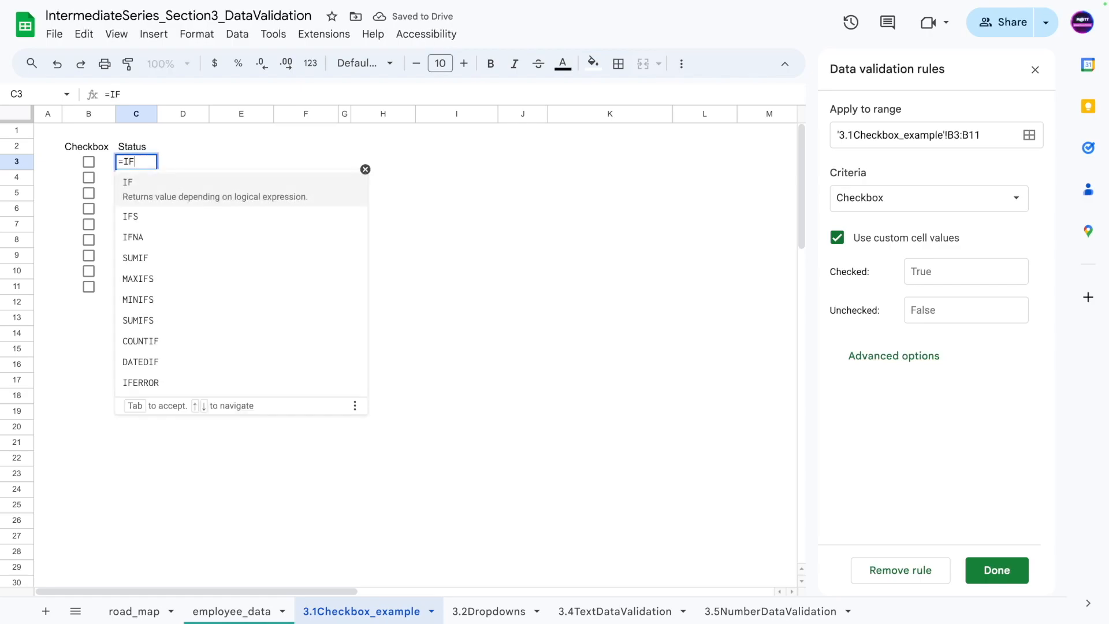
left_click(102, 165)
type("=")
type("FAL")
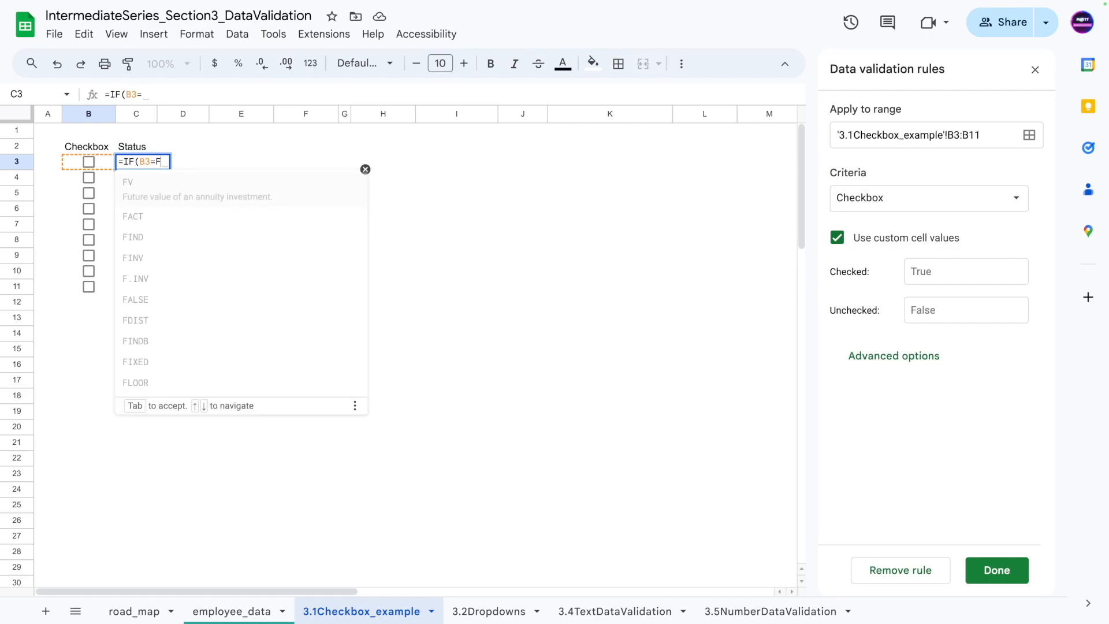
key("BackSpace")
type("ALSE")
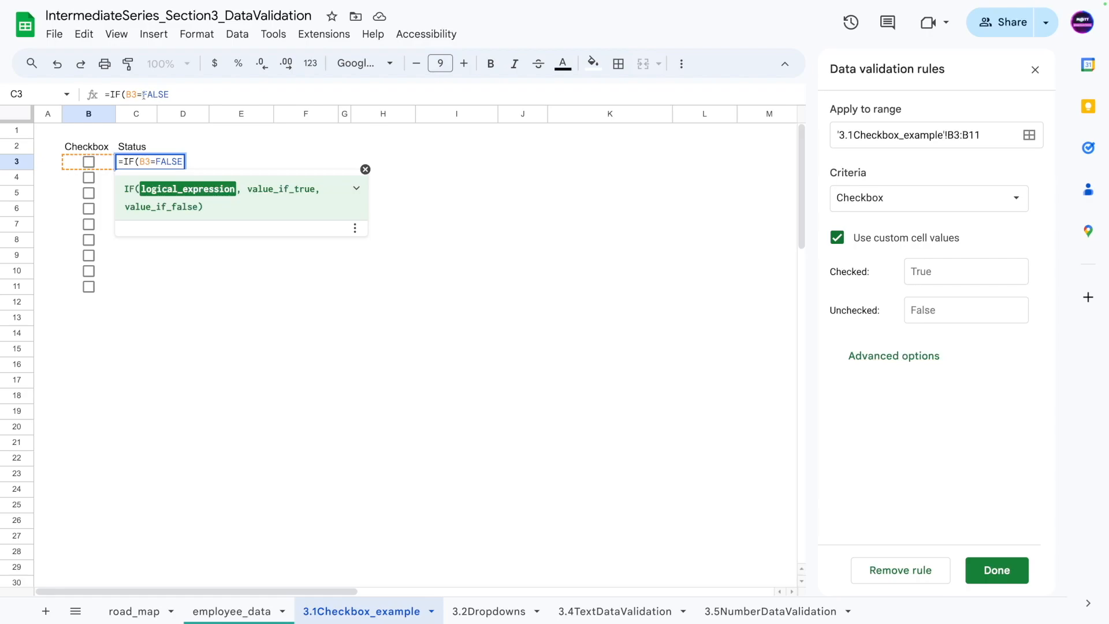
left_click(170, 94)
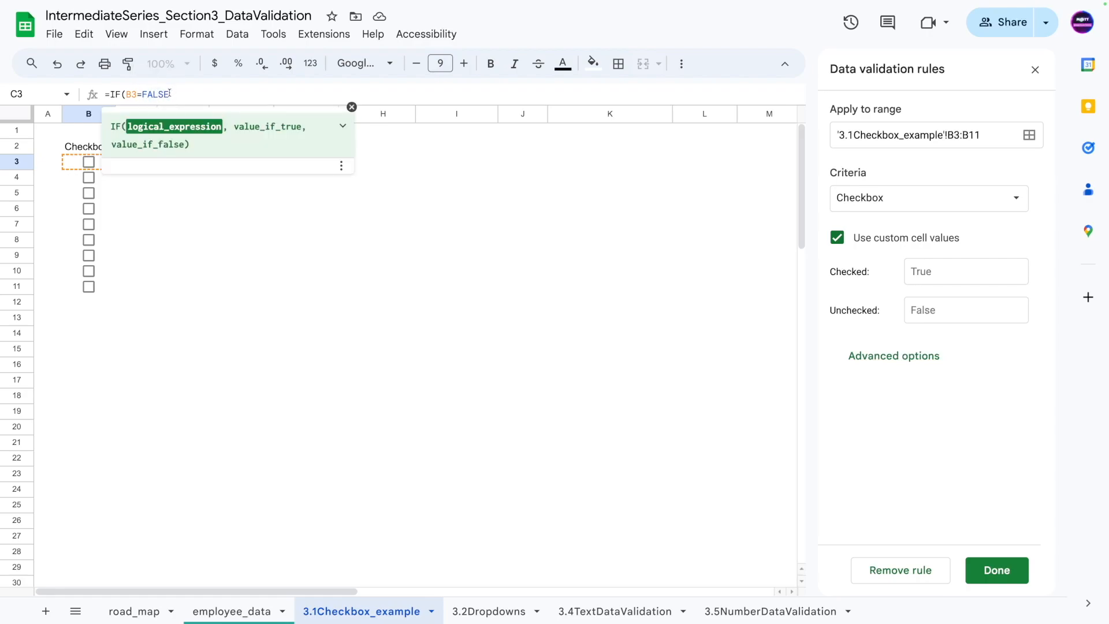
type(",")
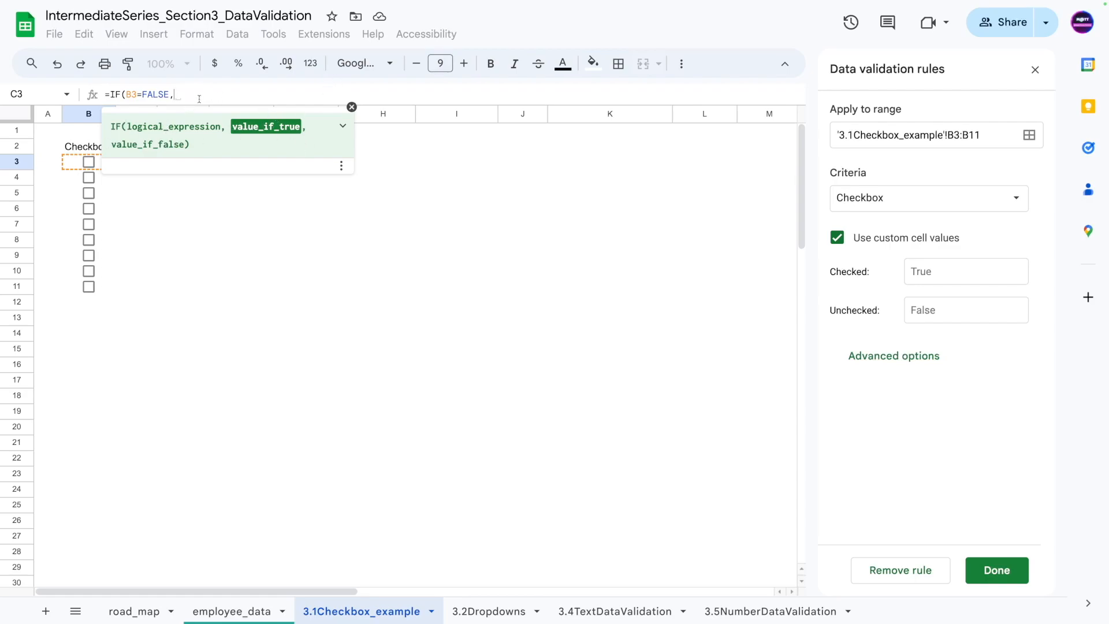
type("No")
key("BackSpace")
key("BackSpace")
type("\"N")
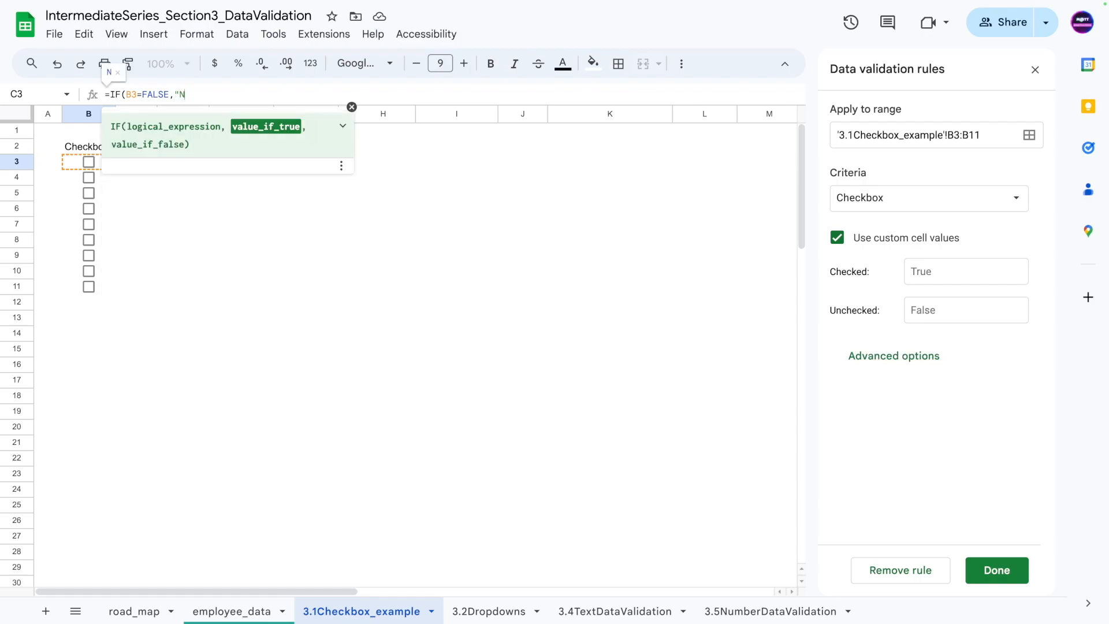
type("ot_Done\",")
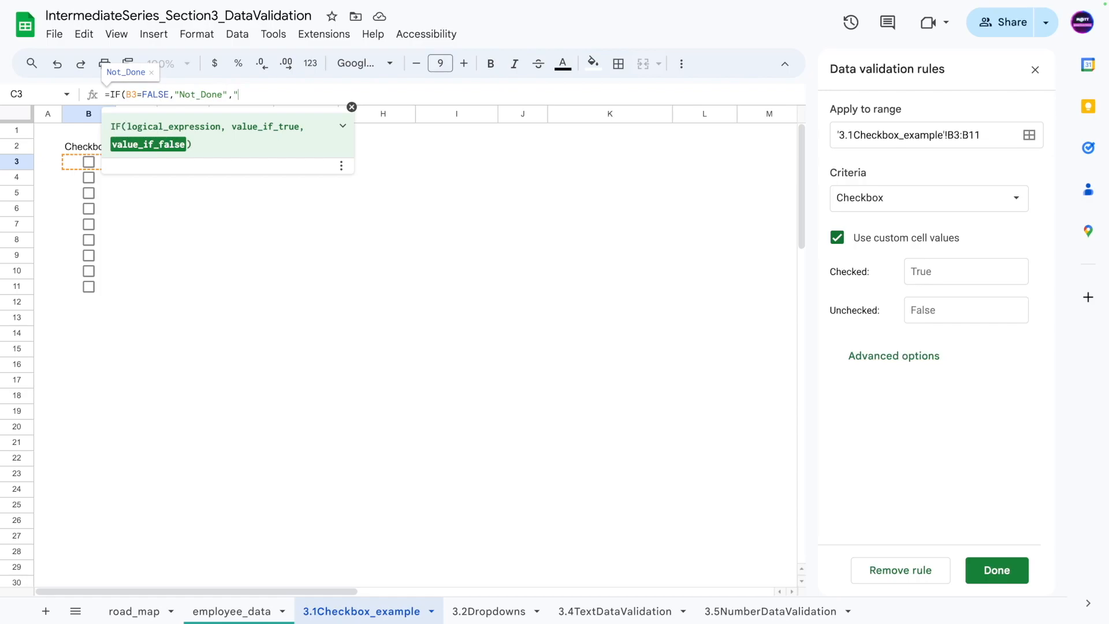
type("Completed\")")
key("Return")
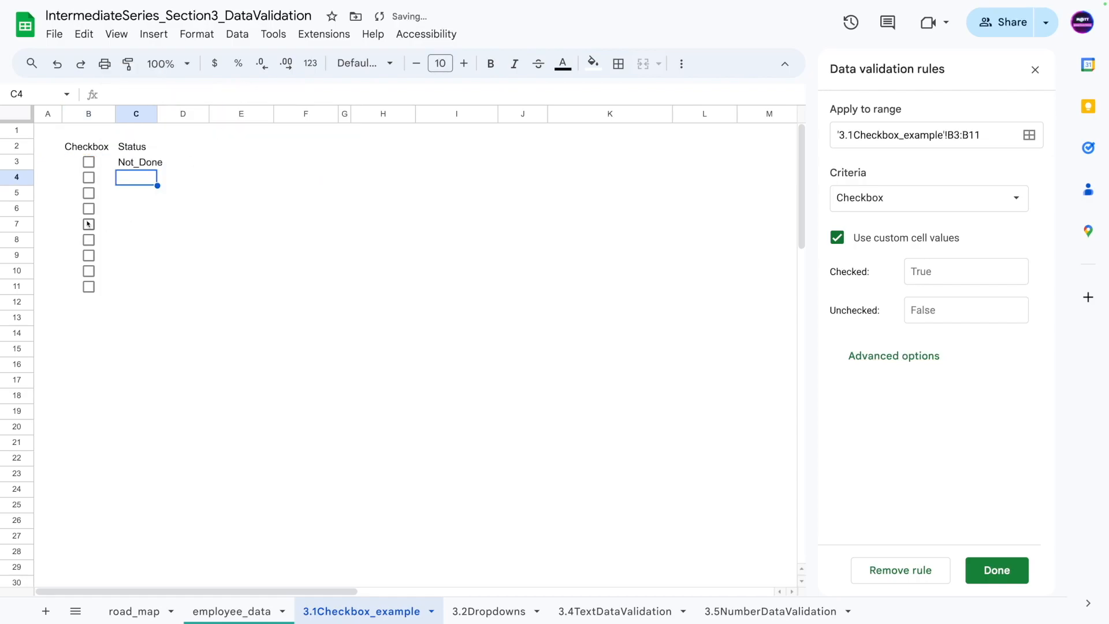
Fill the Status formula from C3 down through C11 and look over the copied cells
left_click(143, 167)
left_click_drag(157, 170, 139, 282)
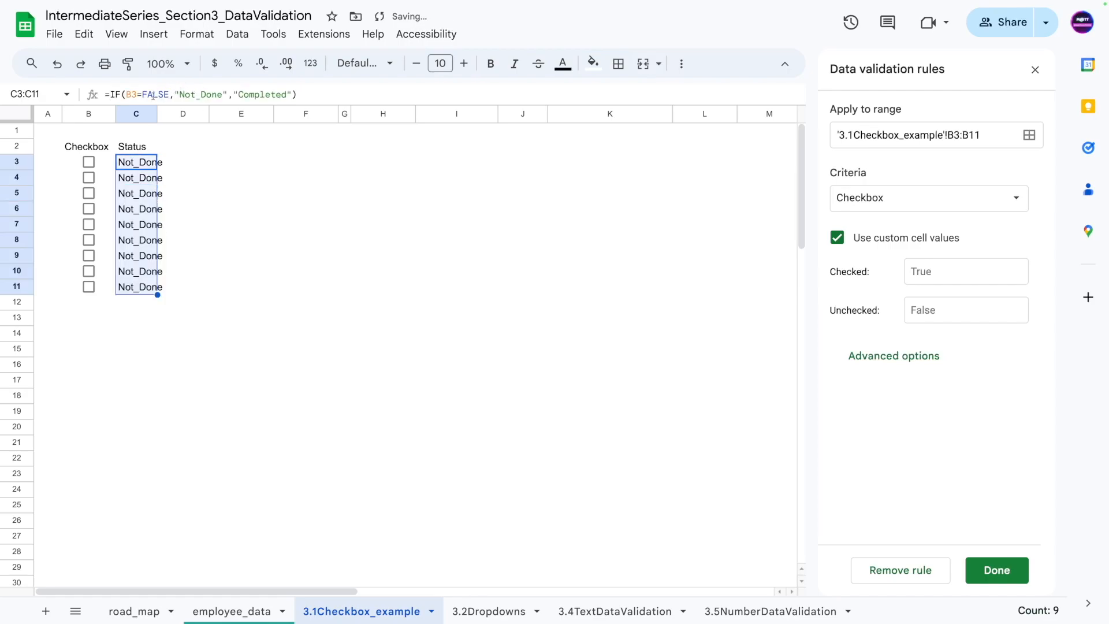
left_click(130, 211)
left_click(145, 164)
left_click(135, 195)
Tick the checkboxes in B3, B4, B6, B8 and B10 to test the Status formulas
left_click(90, 163)
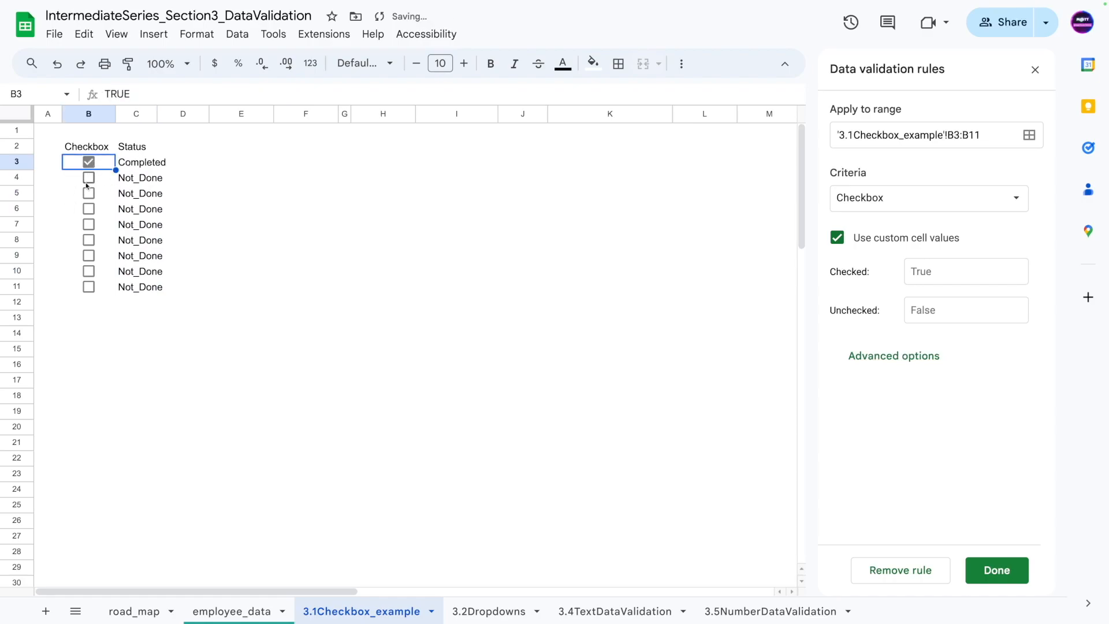
left_click(89, 178)
left_click(88, 208)
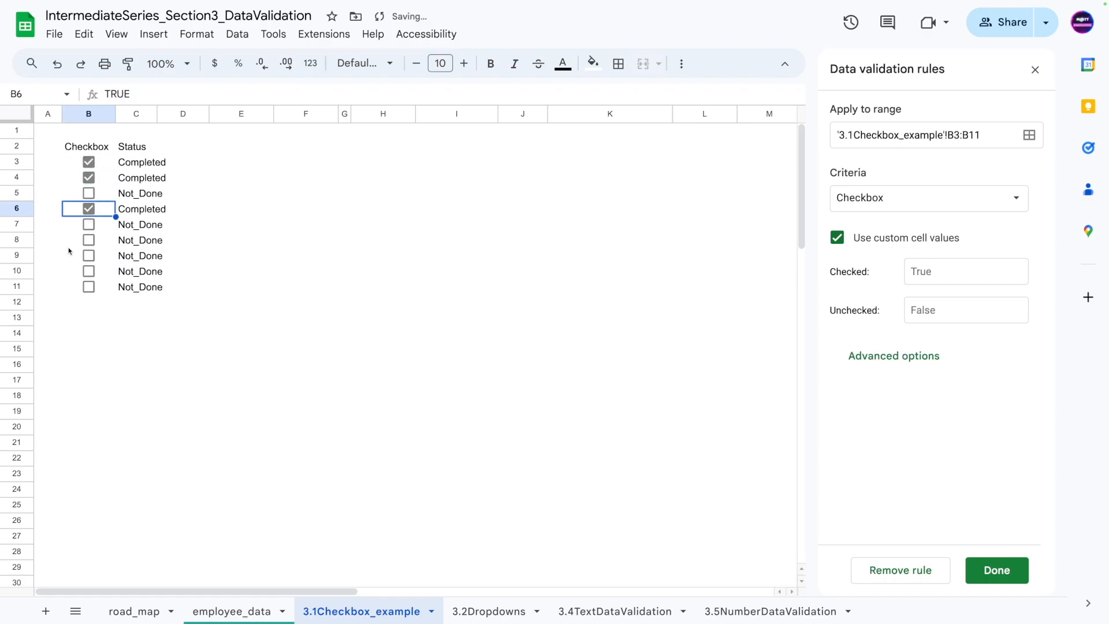
left_click(89, 240)
left_click(89, 271)
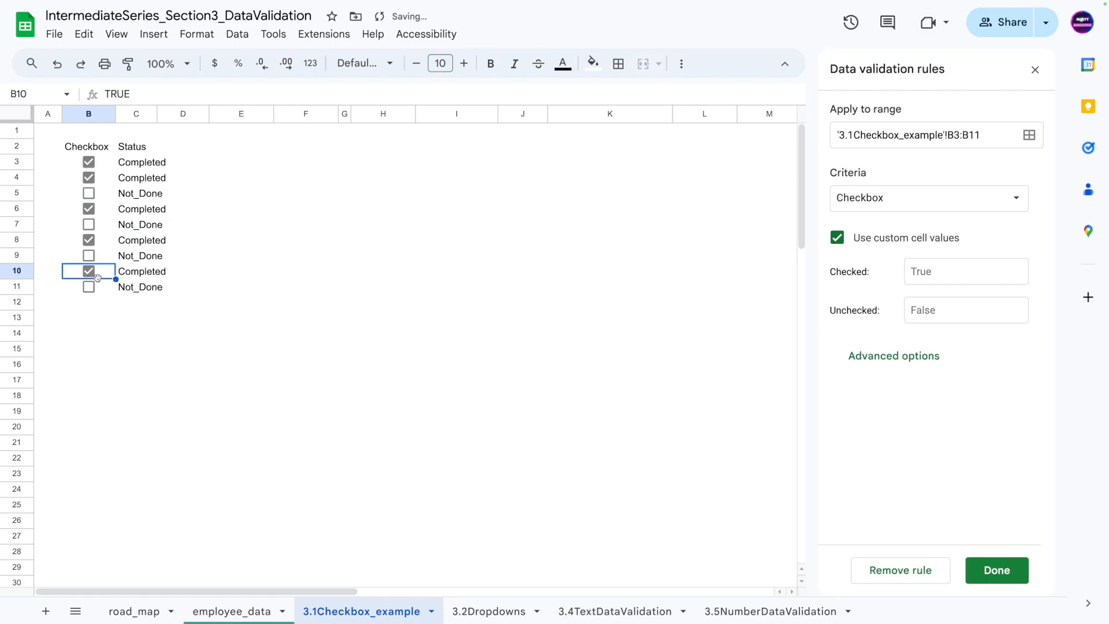
Enter the formula =COUNTIF(C3:C11,"Completed") in D2 to count the completed statuses
left_click(203, 148)
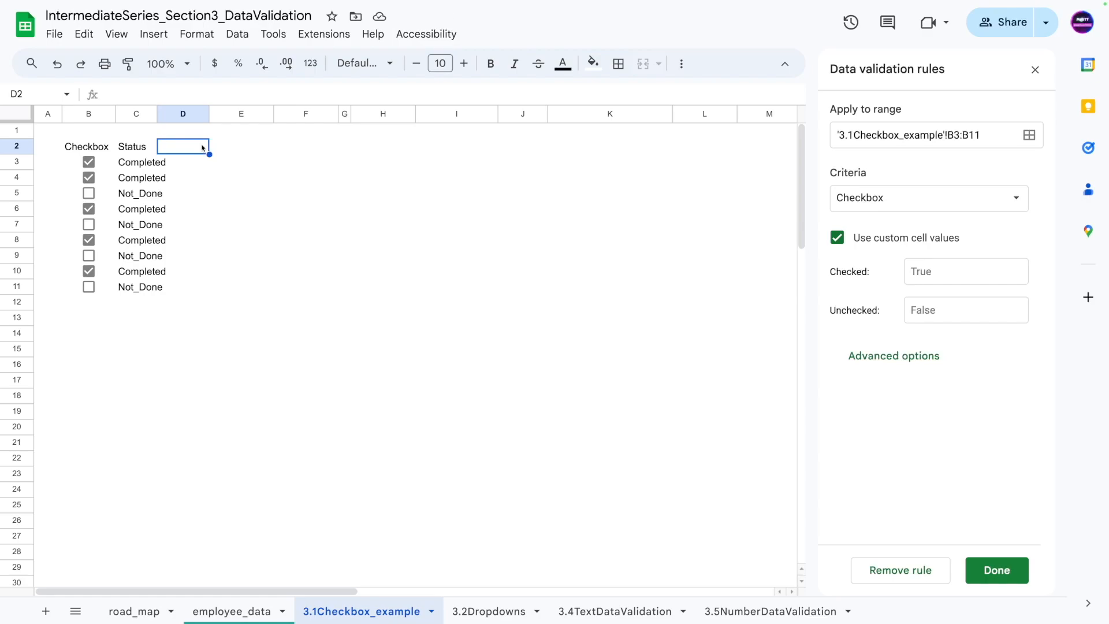
type("COUN")
key("BackSpace")
key("BackSpace")
key("BackSpace")
key("BackSpace")
type("=")
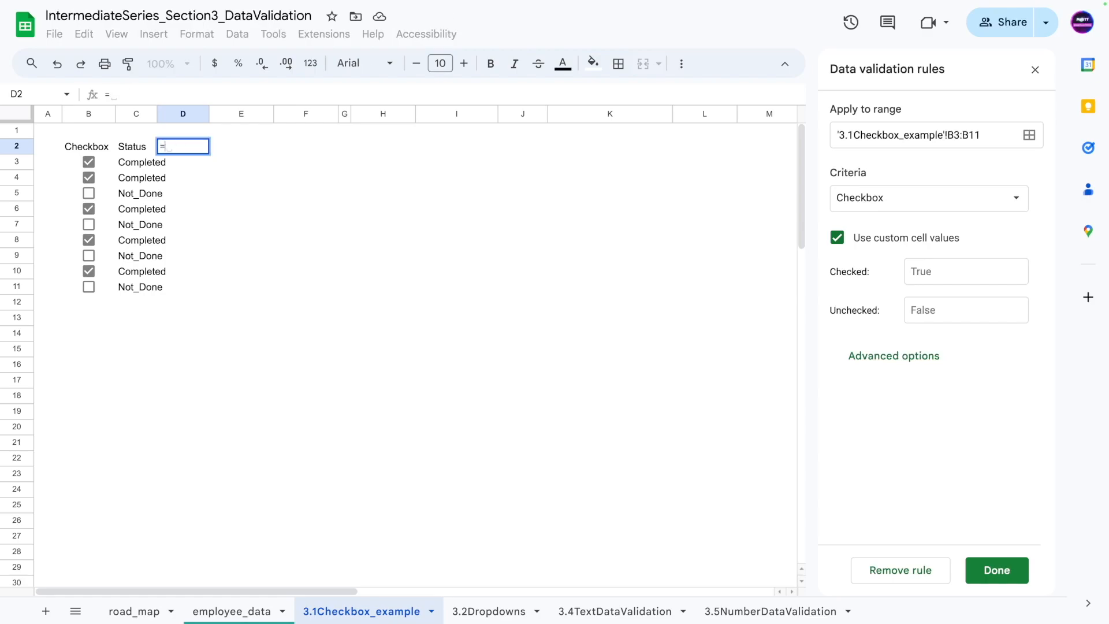
type("COUNTIF(")
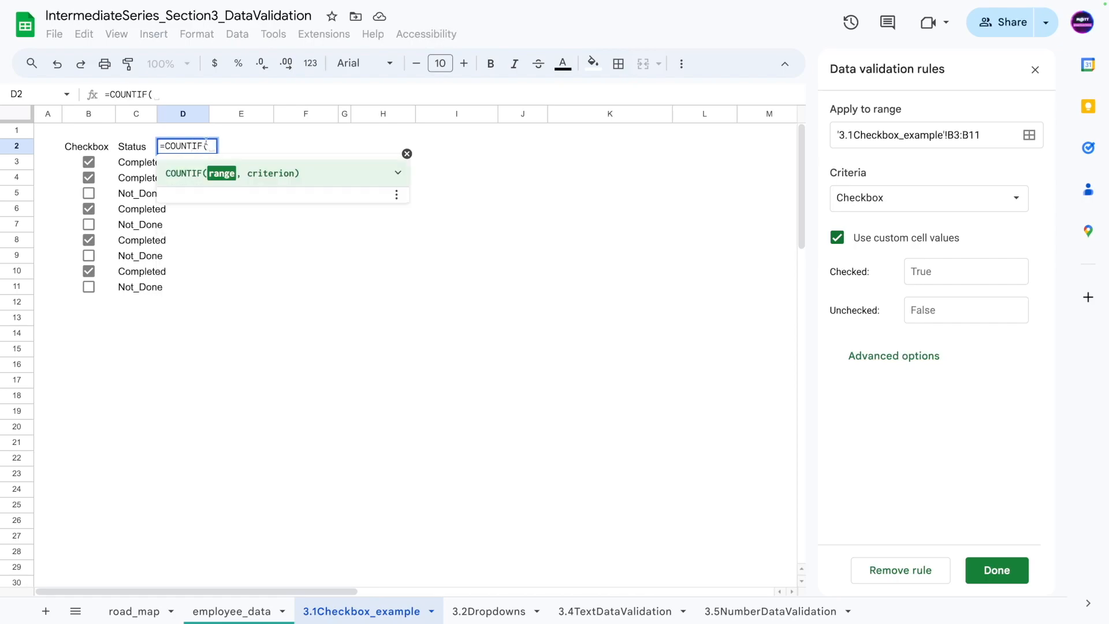
left_click_drag(135, 169, 139, 287)
type(",\"")
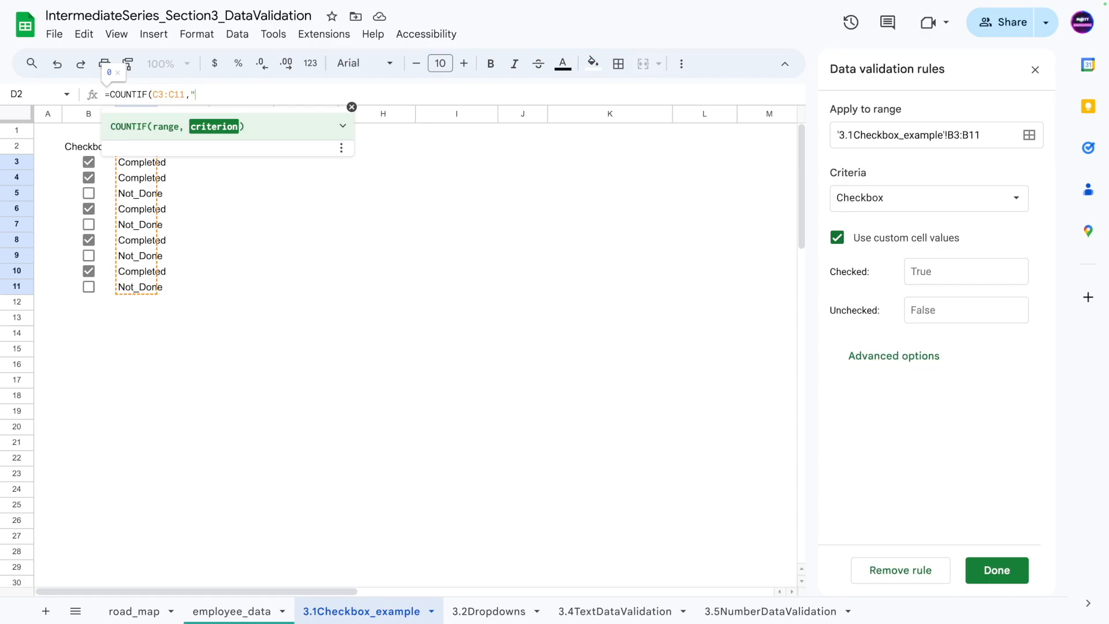
type("Completed\"")
key("Return")
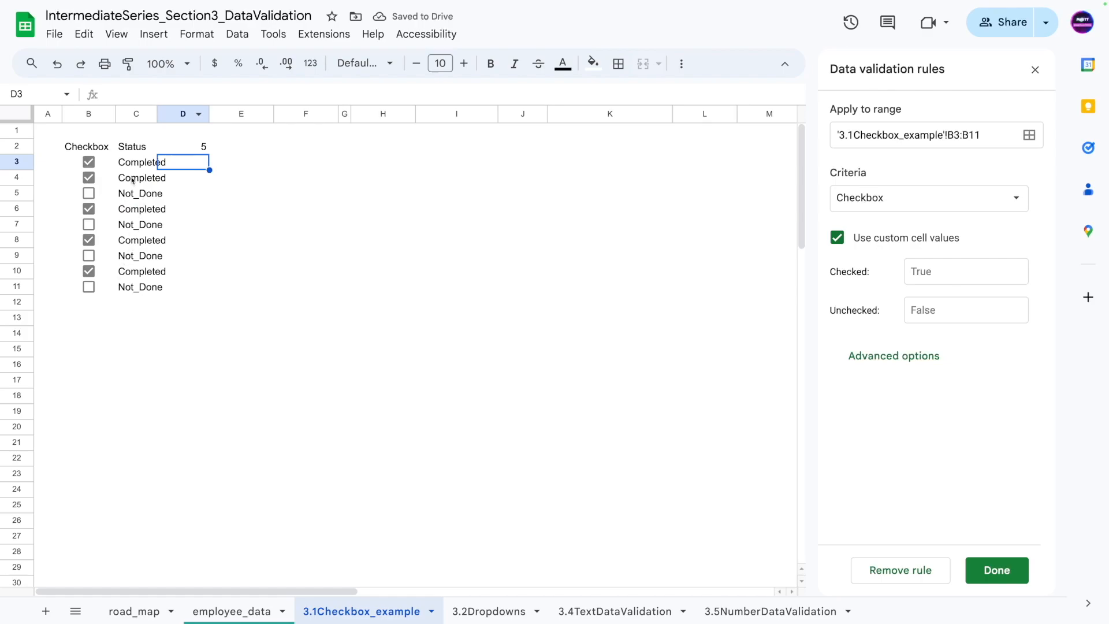
Enter the formula =counta(C3:C11) in E2 to count all Status entries
left_click(221, 148)
type("=couna")
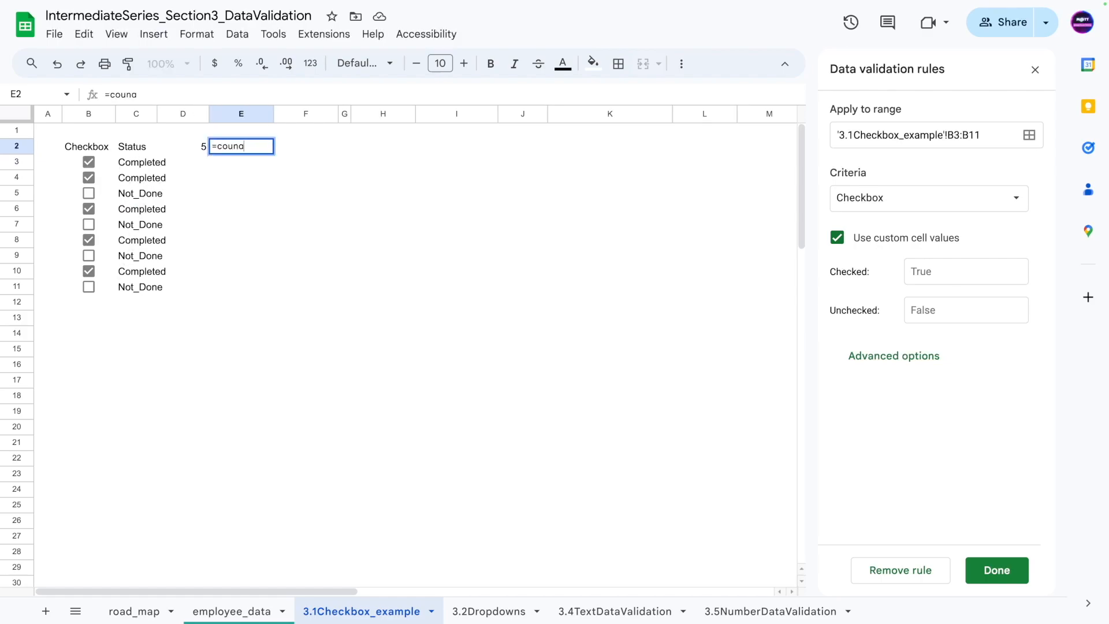
key("BackSpace")
type("ta(")
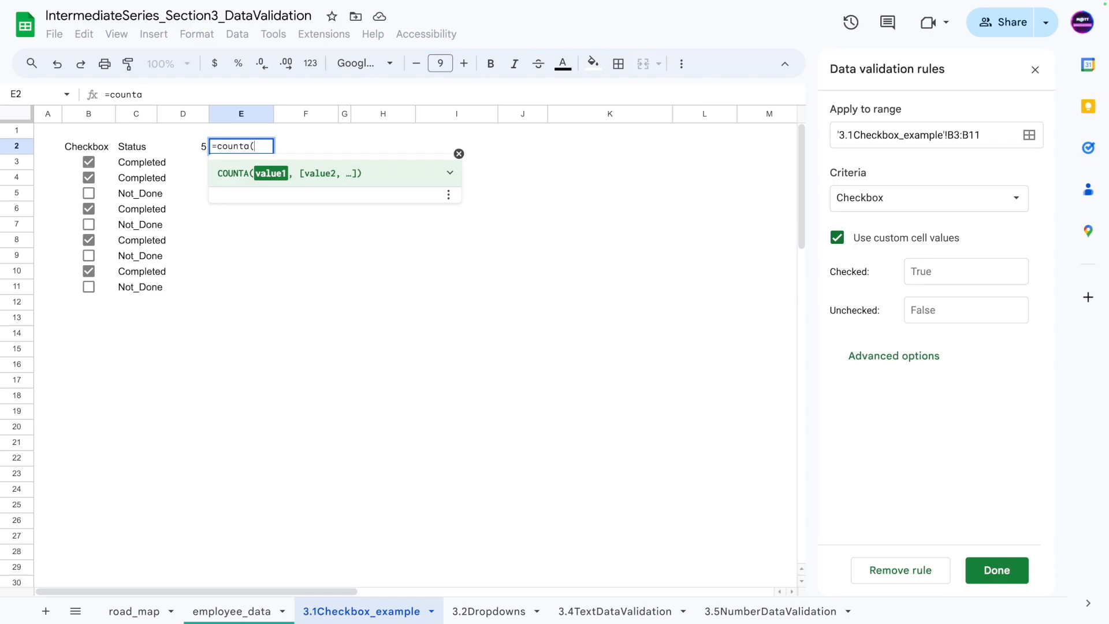
left_click_drag(88, 162, 115, 287)
left_click_drag(136, 162, 123, 283)
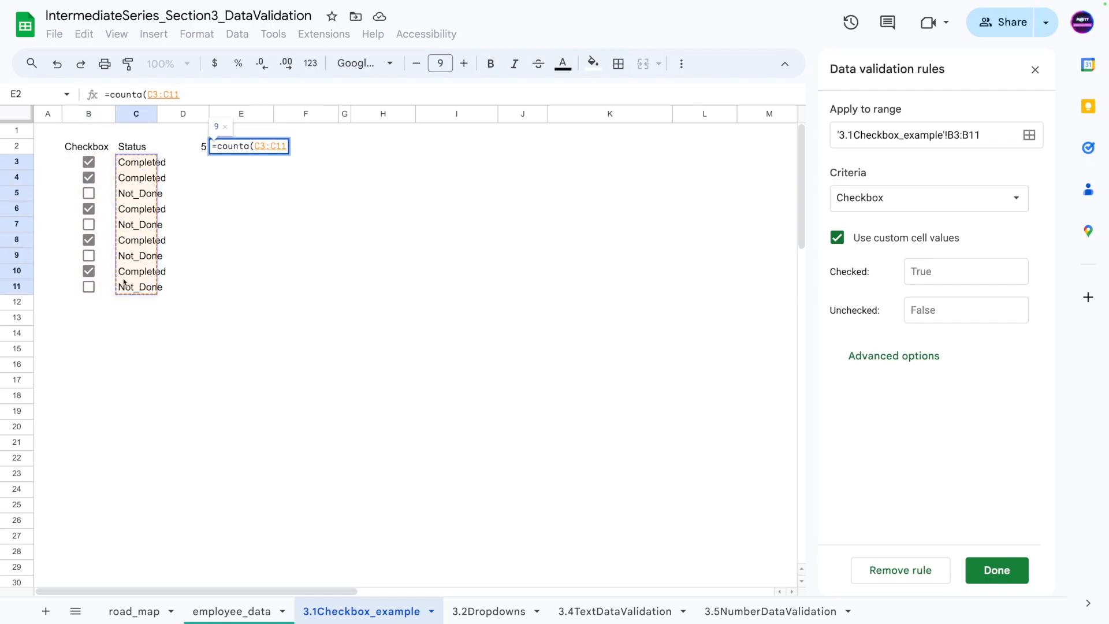
key("Return")
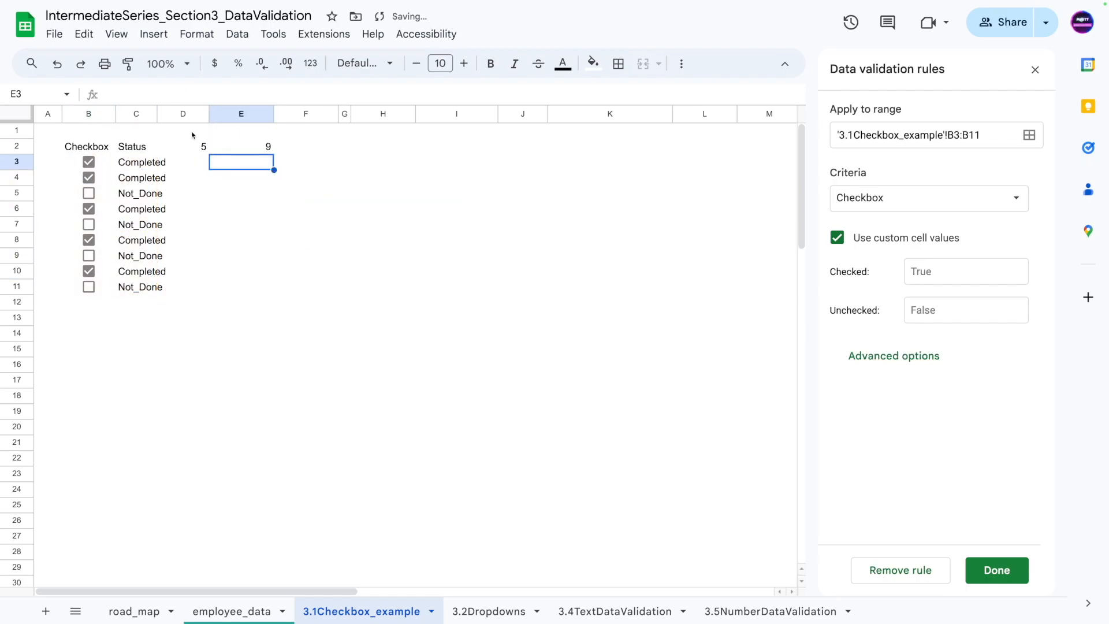
Extend the D2 formula with a copy of E2's count as divisor: =COUNTIF(C3:C11,"Completed")/counta(C3:C11)
left_click(198, 149)
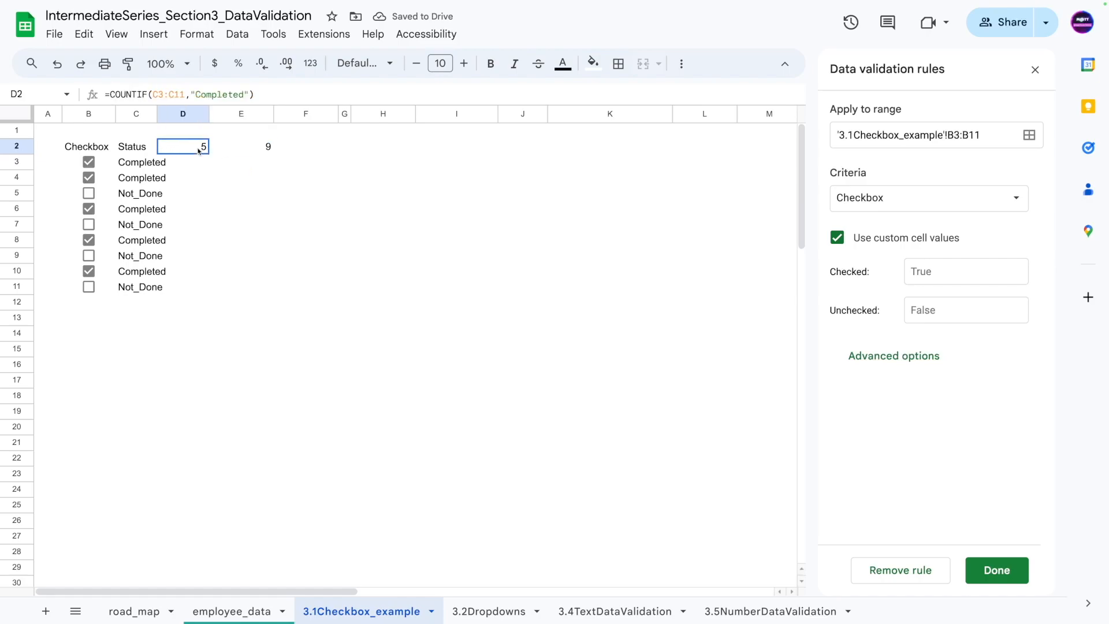
left_click(287, 93)
left_click(250, 190)
left_click(242, 144)
left_click(219, 94)
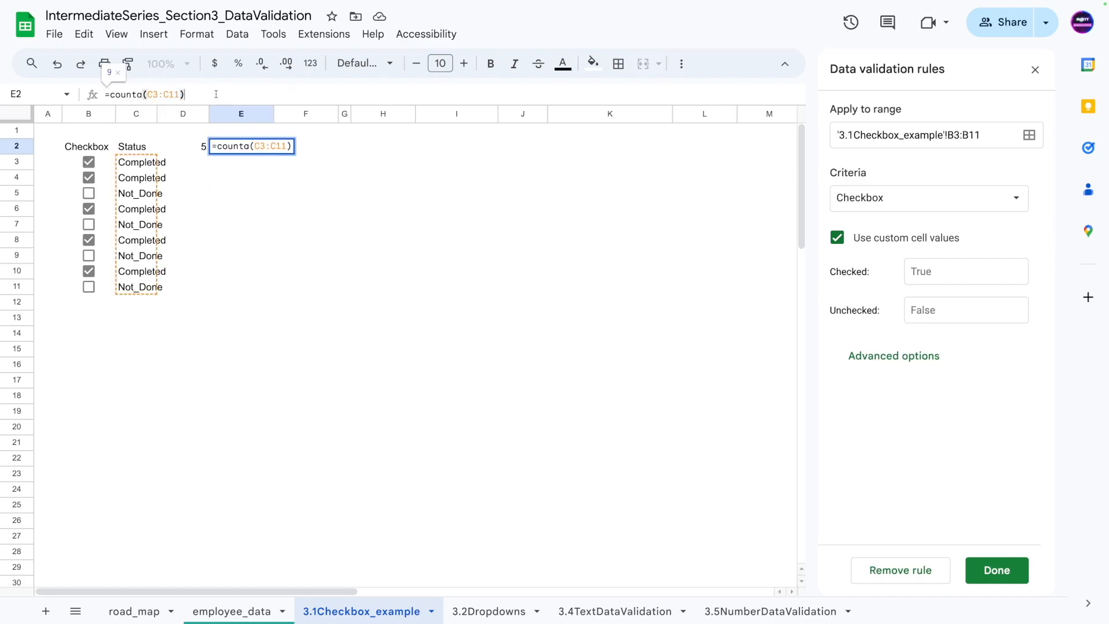
key("ctrl+a")
key("ctrl+c")
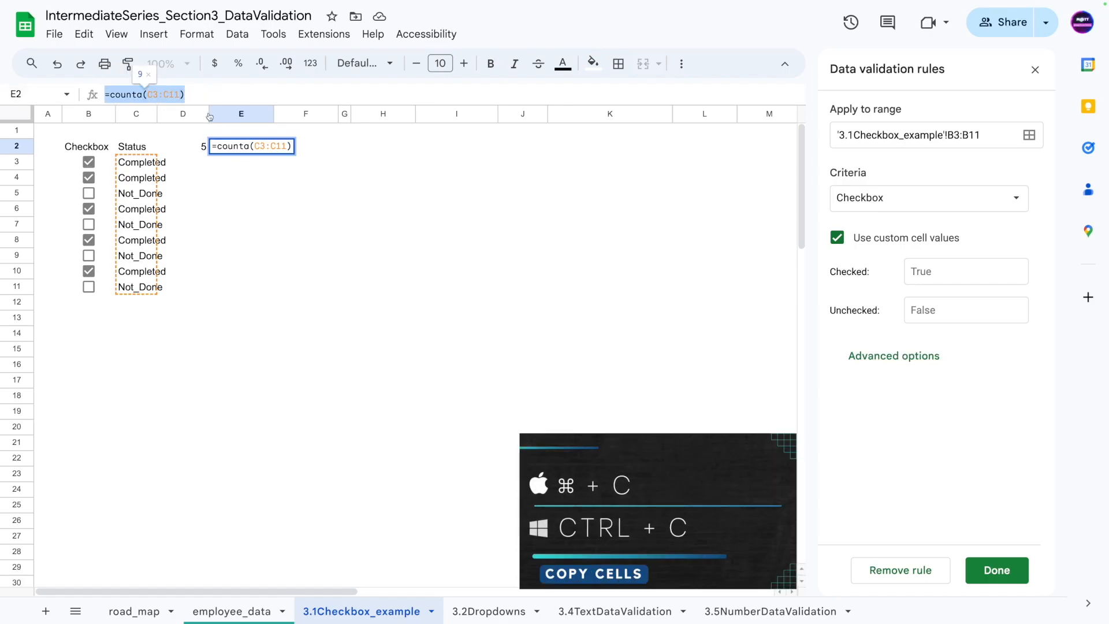
left_click(184, 151)
left_click(281, 93)
type("/")
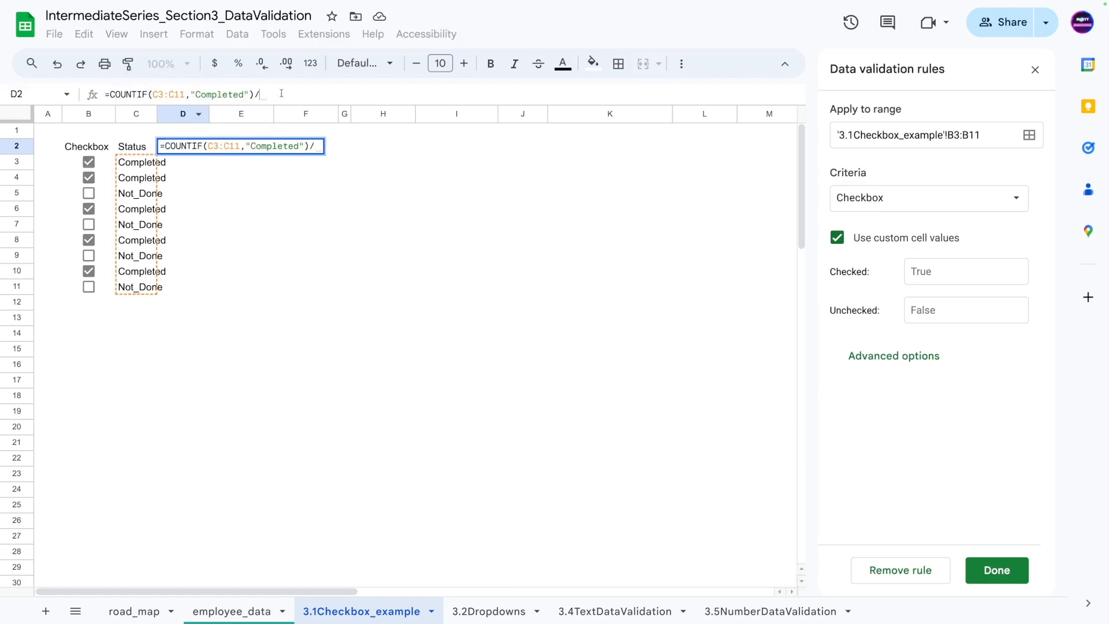
key("ctrl+v")
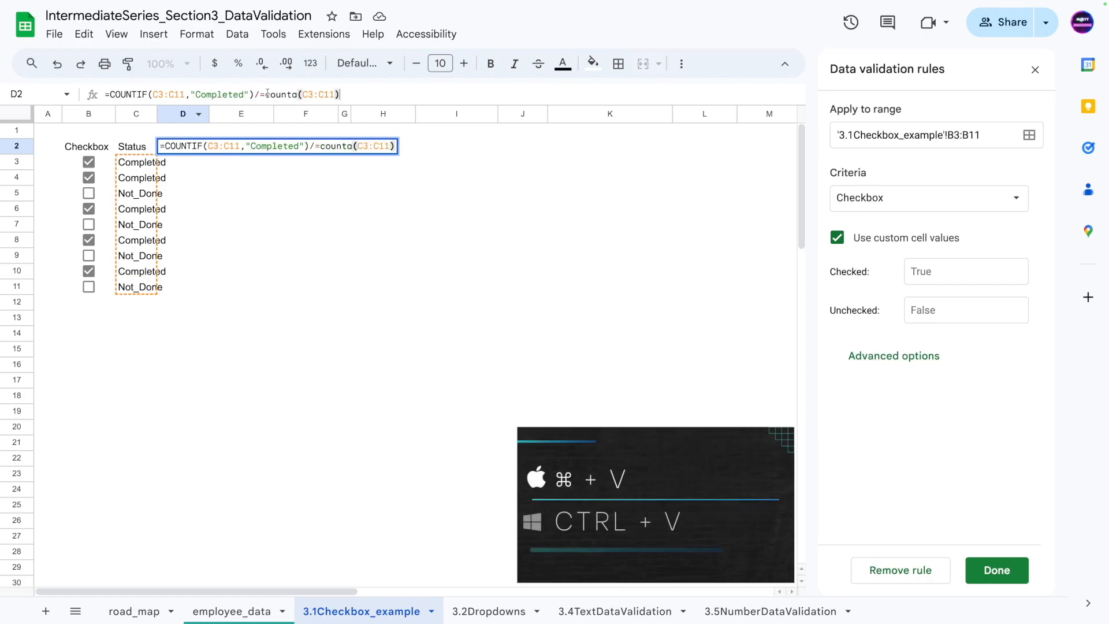
key("Return")
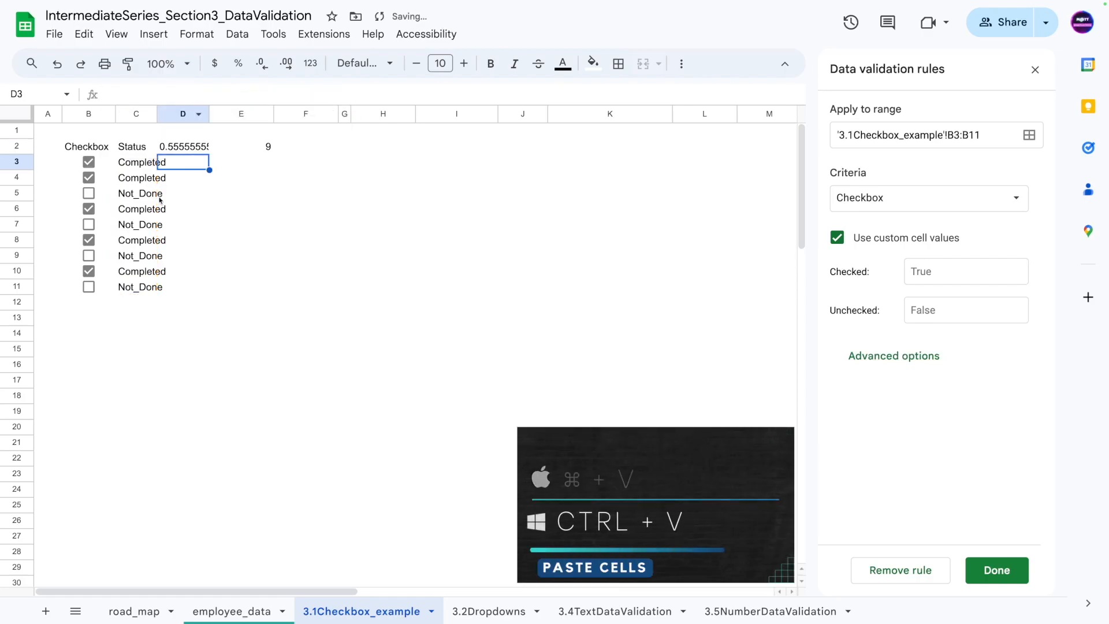
Clear the helper formula from E2 and format the completion ratio in D2 as Percent
left_click(185, 195)
left_click(231, 152)
left_click(165, 147)
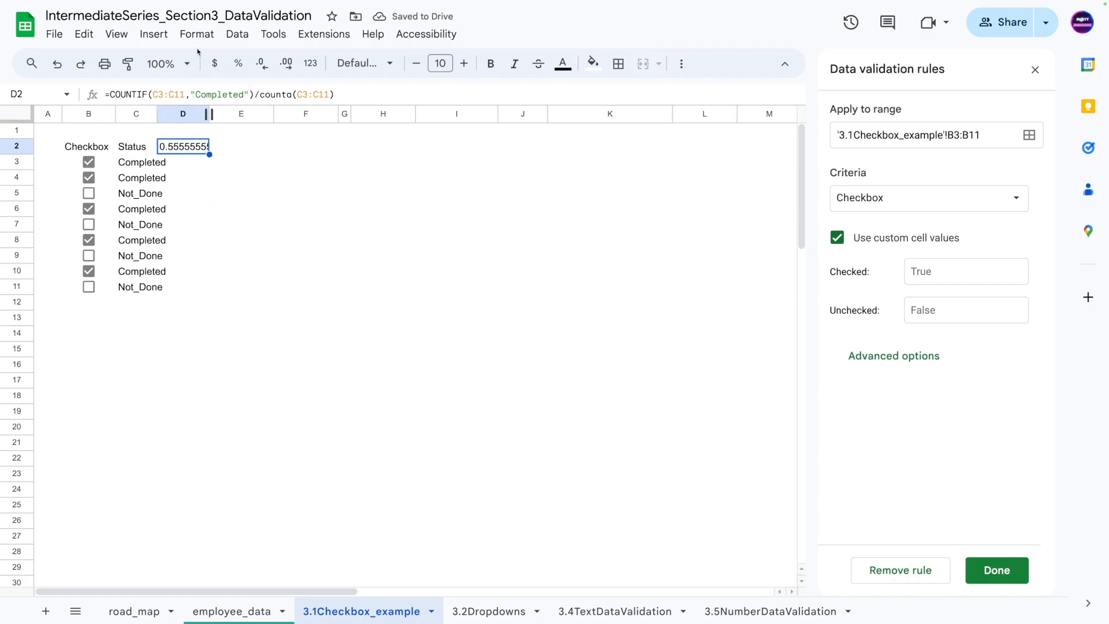
left_click(233, 37)
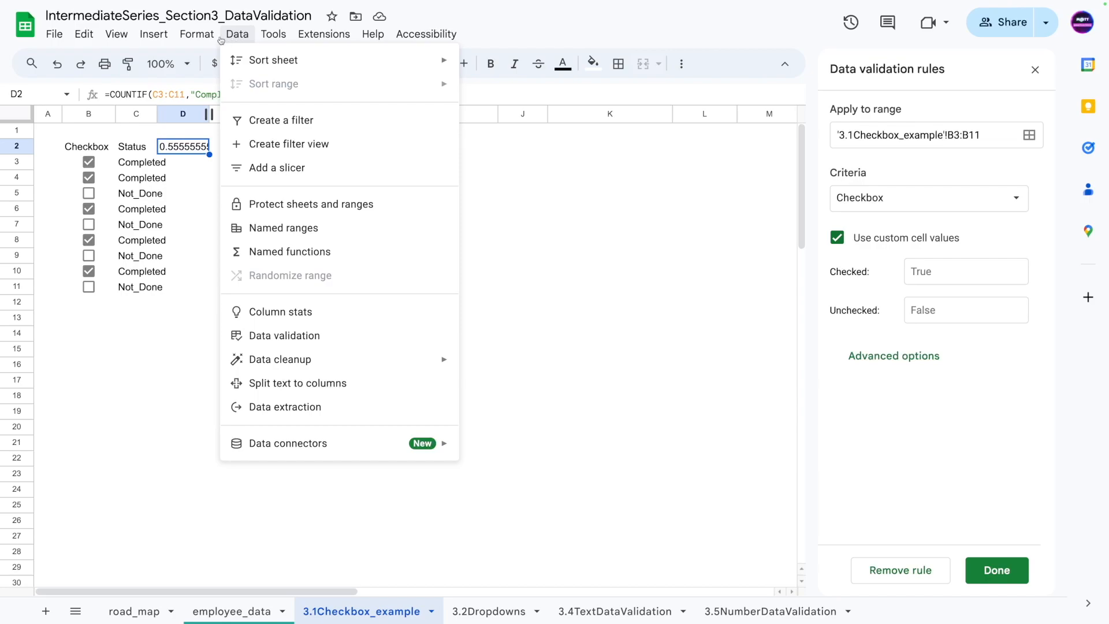
mouse_move(194, 35)
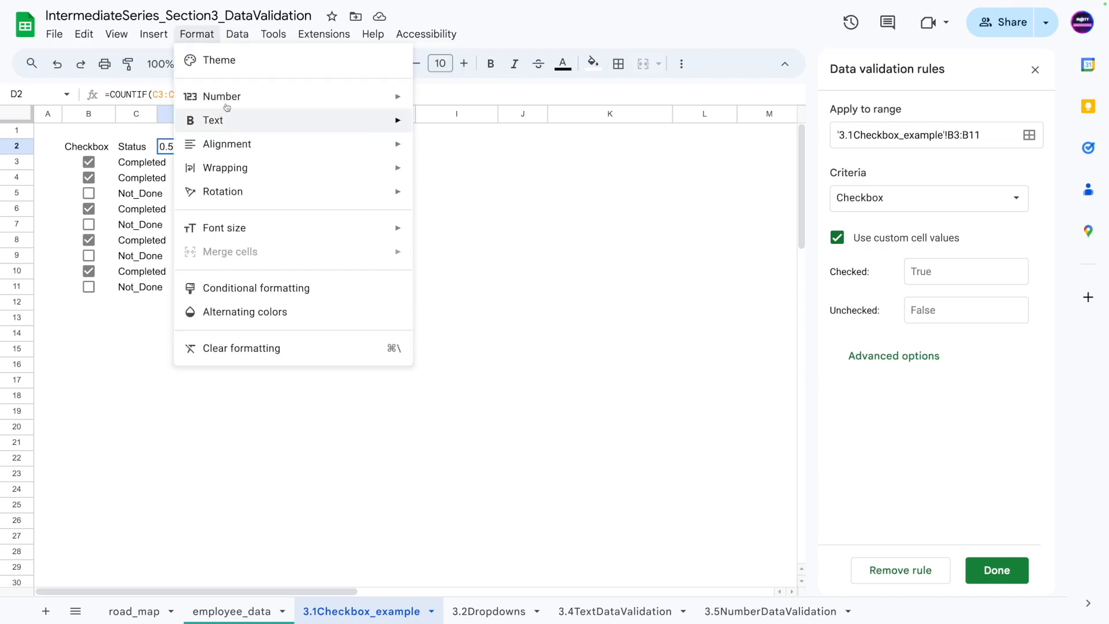
mouse_move(220, 96)
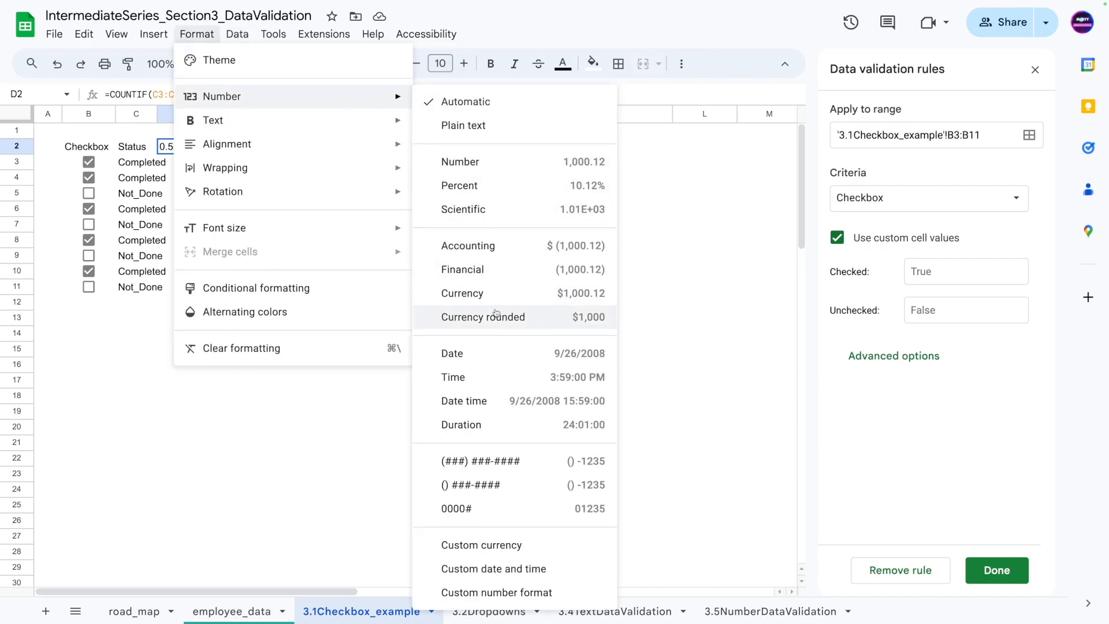
left_click(502, 186)
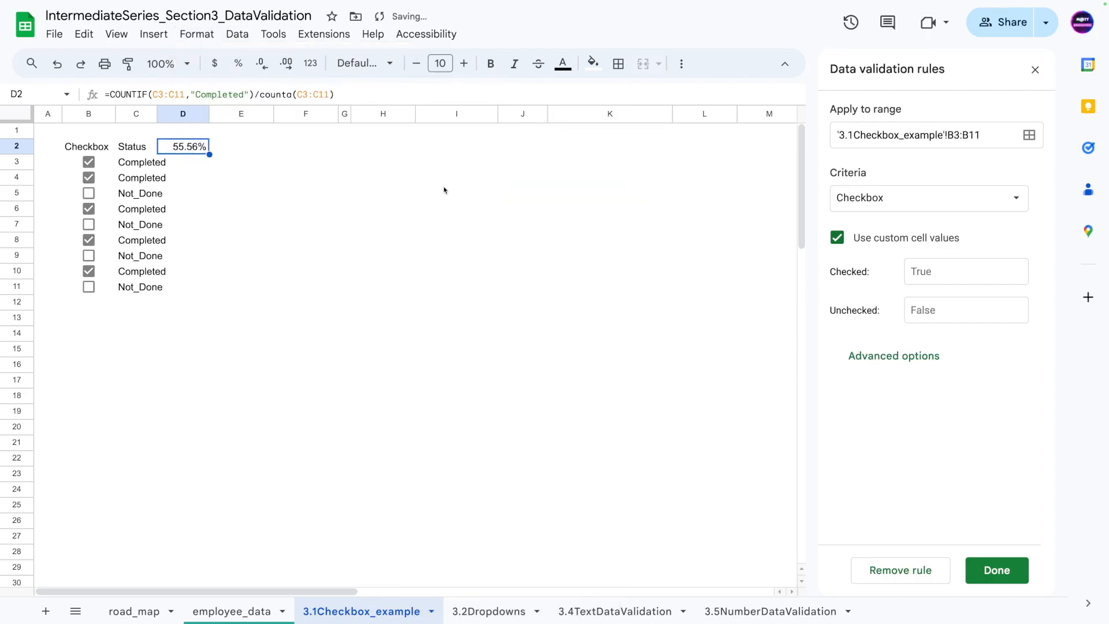
Tick the remaining checkboxes in B5, B7, B9 and B11 and check the percentage in D2 against the Status column
left_click(89, 193)
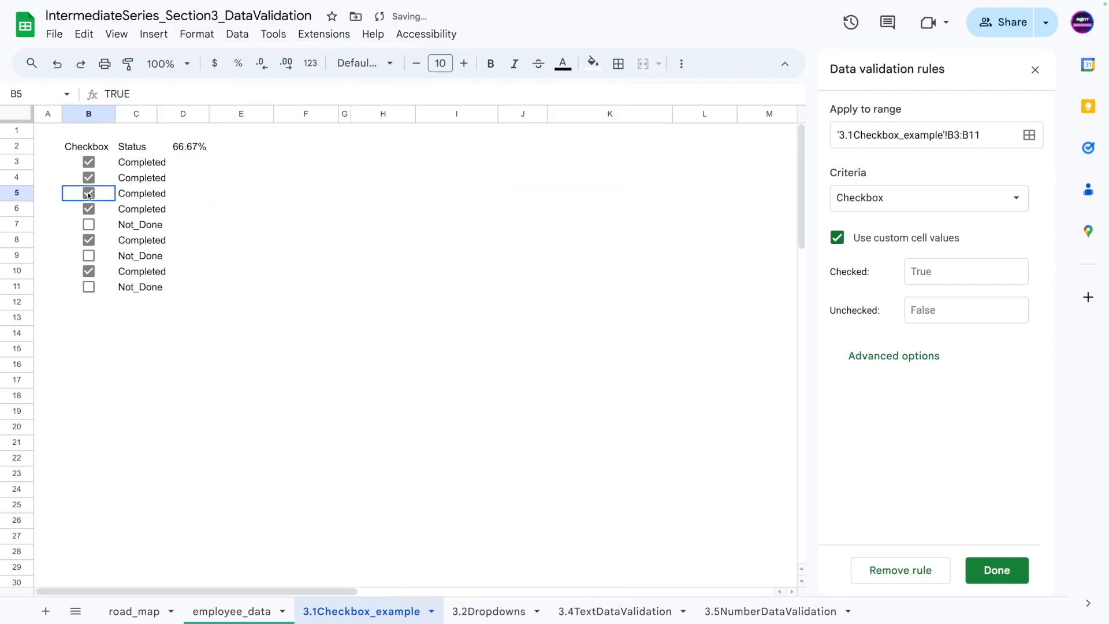
left_click(88, 224)
left_click(88, 256)
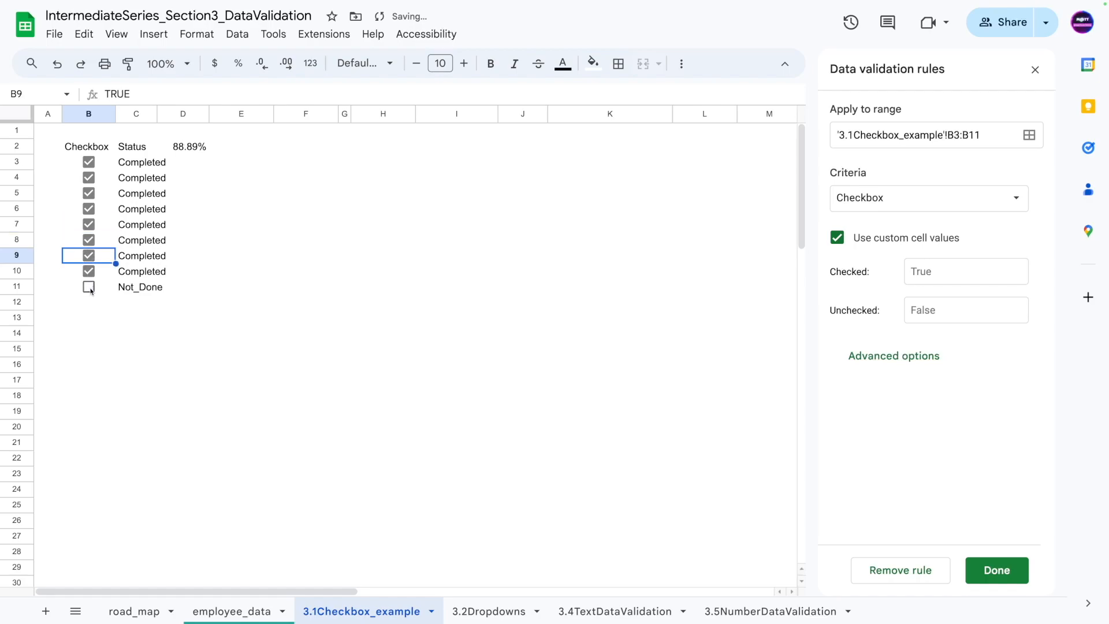
left_click(88, 287)
left_click(189, 147)
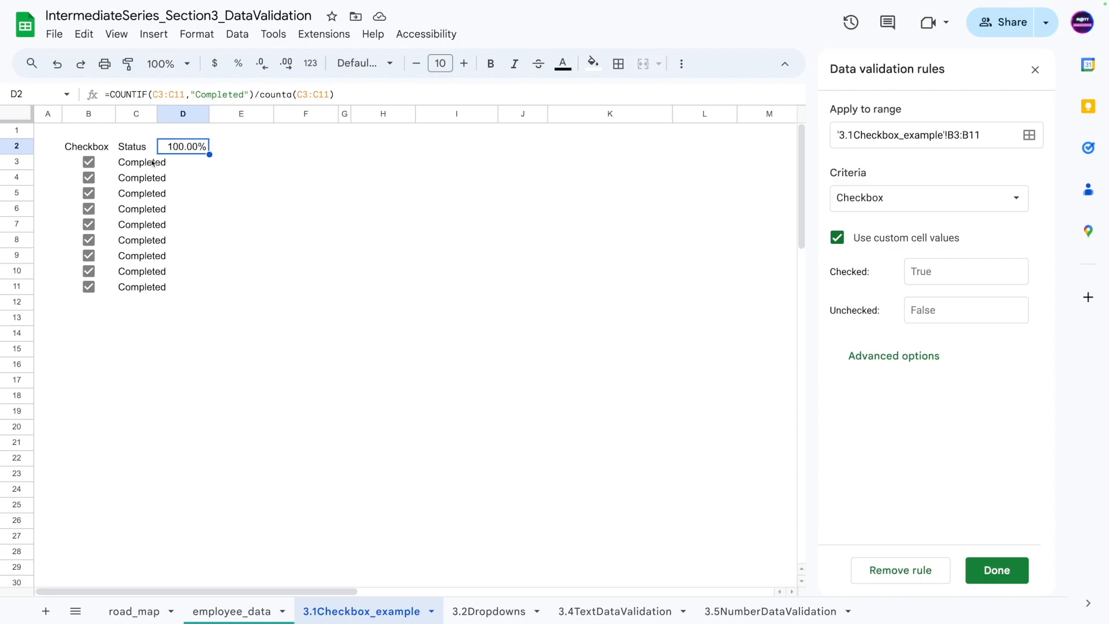
left_click_drag(134, 164, 137, 289)
left_click(185, 147)
Set the B3:B11 checkbox rule's custom values to 1 for checked and 0 for unchecked, save it and reopen the rule
left_click(104, 164)
left_click(927, 276)
type("1")
key("Tab")
type("0")
left_click(1005, 571)
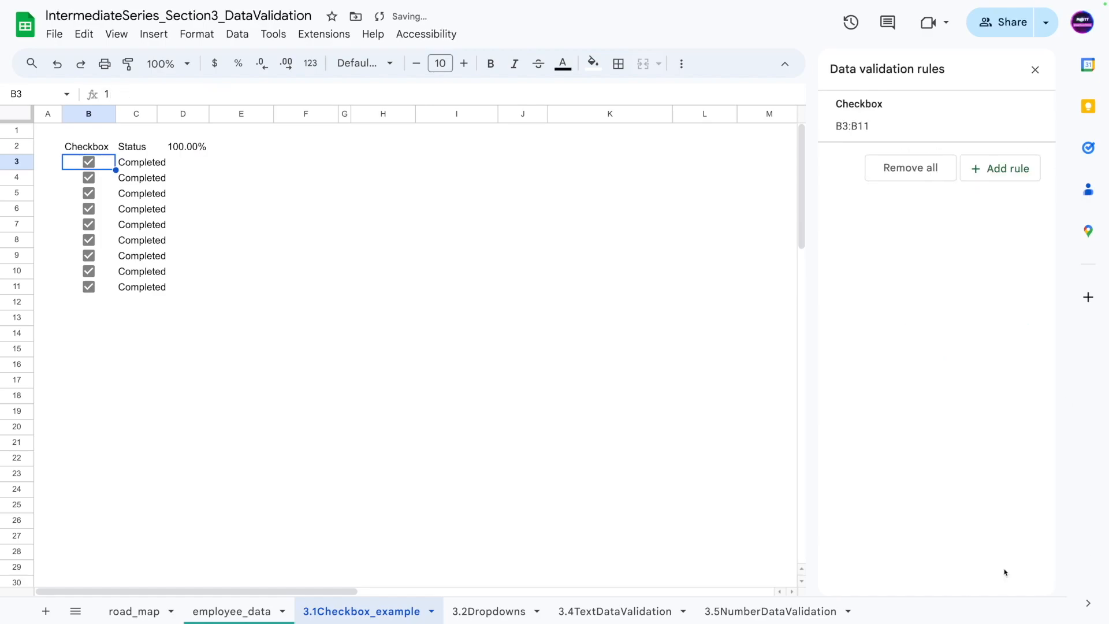
left_click(844, 129)
Untick the checkboxes in B4, B6, B9, B10 and B11 to test the Status formulas with the custom values
left_click(138, 177)
left_click(88, 178)
left_click(89, 209)
left_click(88, 255)
left_click(88, 271)
left_click(89, 287)
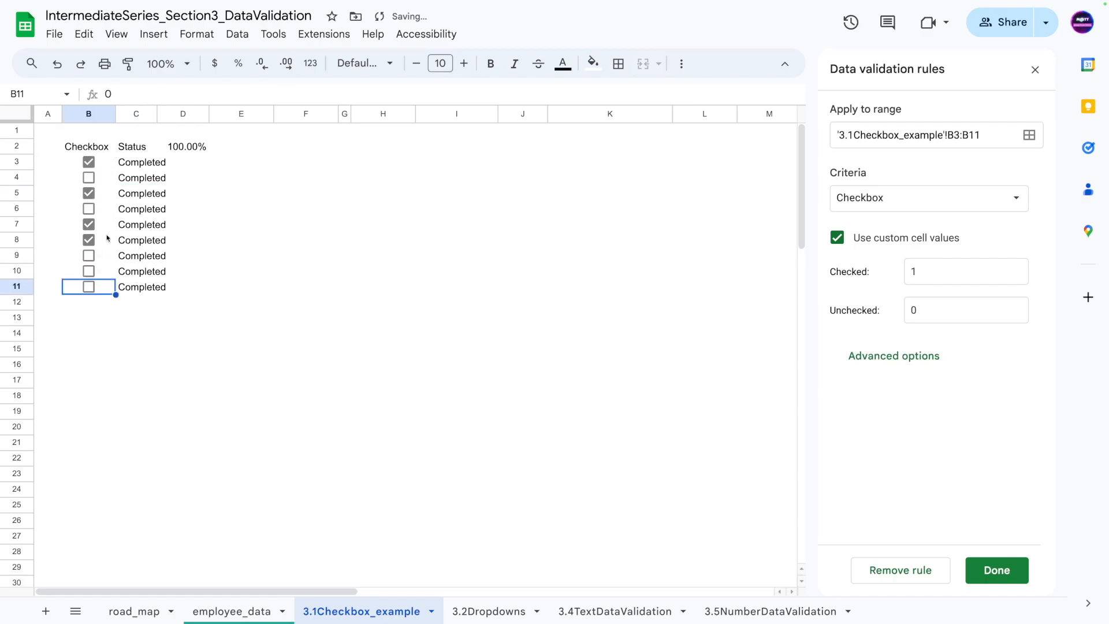
Change the Status formula in C3 to =IF(B3=0,"Not_Done","Completed")
left_click(124, 165)
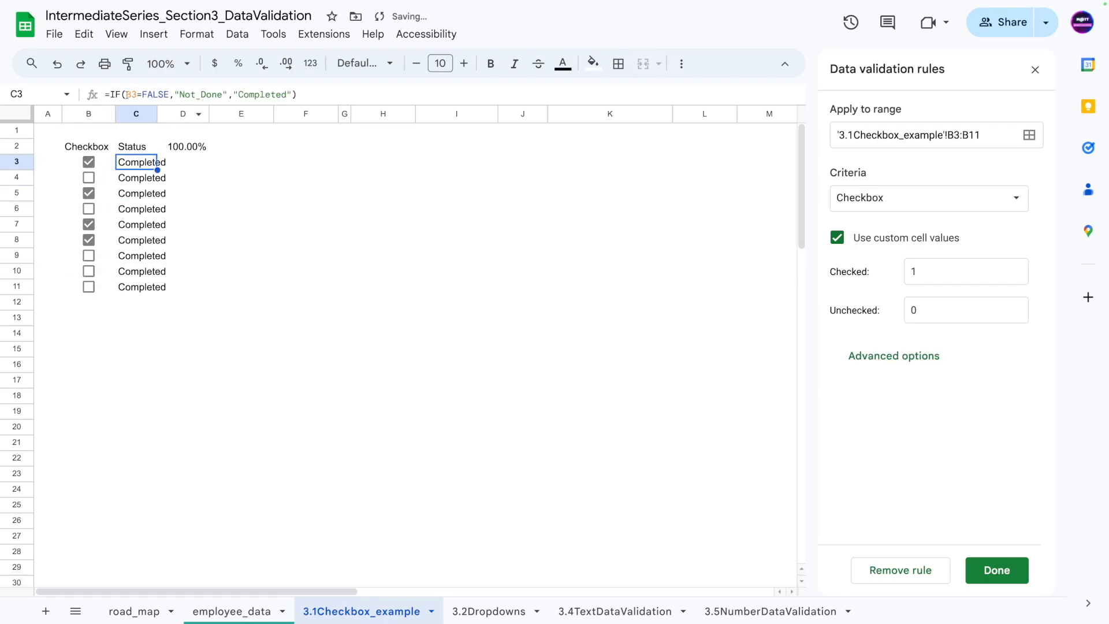
left_click(104, 165)
left_click(132, 167)
left_click(139, 94)
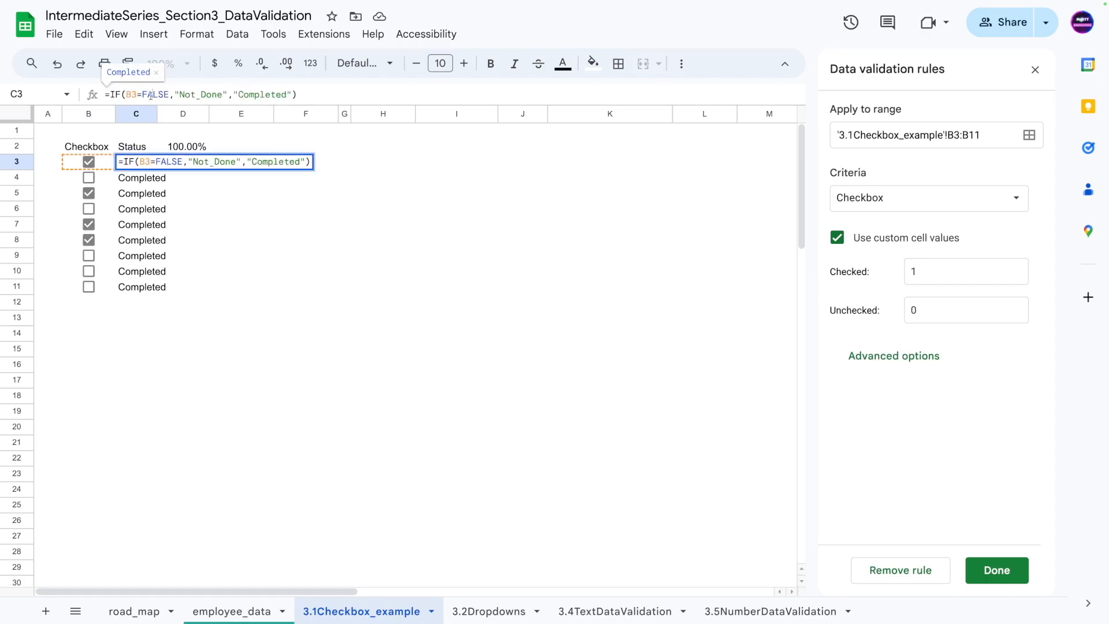
double_click(155, 95)
type("0")
key("Return")
Fill the revised Status formula from C3 down through C11 and review C3 and the percentage in D2
left_click(137, 166)
left_click_drag(157, 170, 150, 287)
left_click(137, 317)
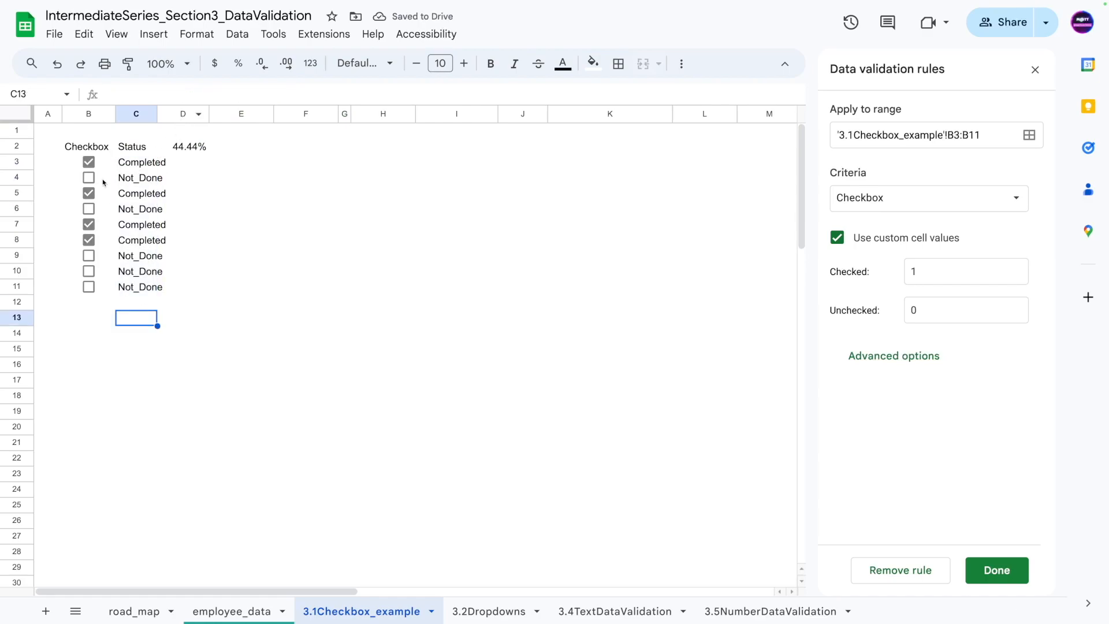
left_click(140, 166)
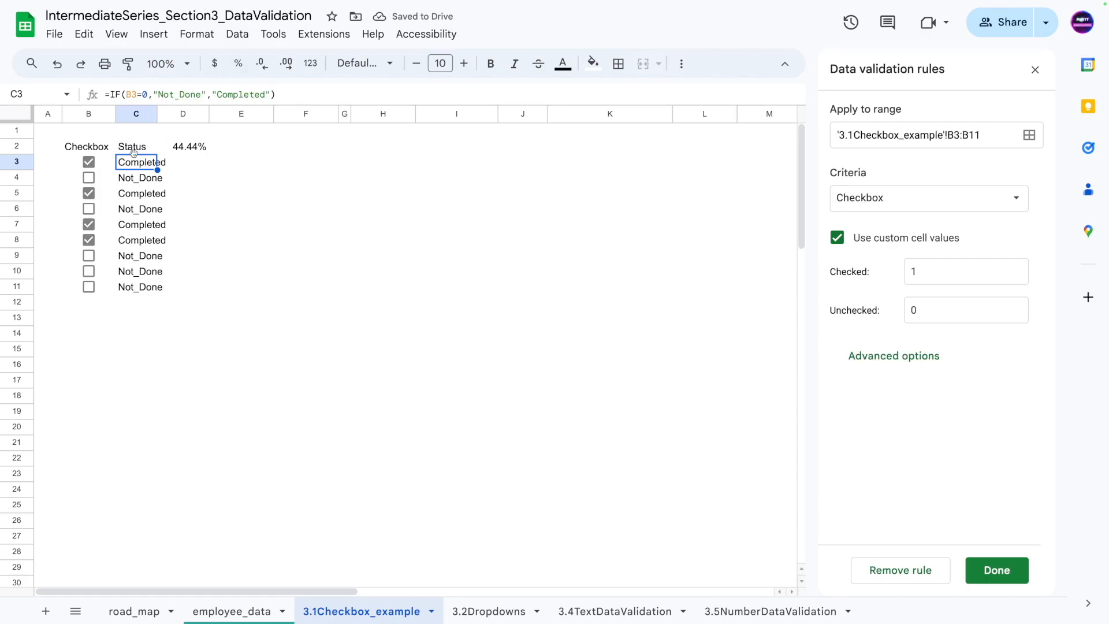
left_click(85, 183)
left_click(190, 147)
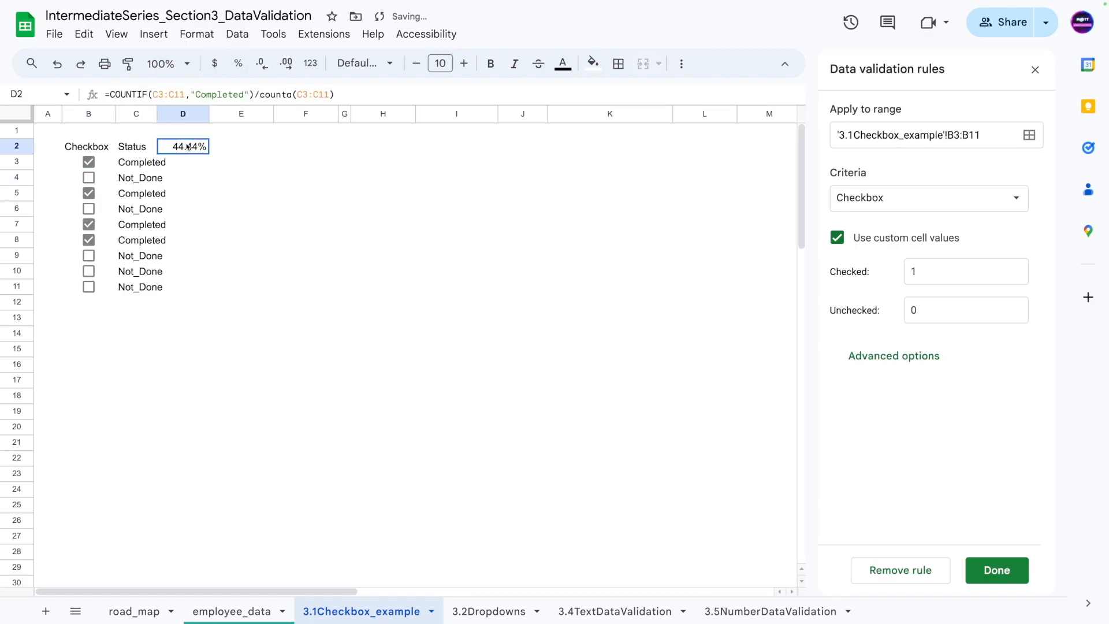
Enter the formula =SUM(B3:B11) in E2 and tick the checkbox in B10 to test the sum
left_click(260, 151)
type("=sum")
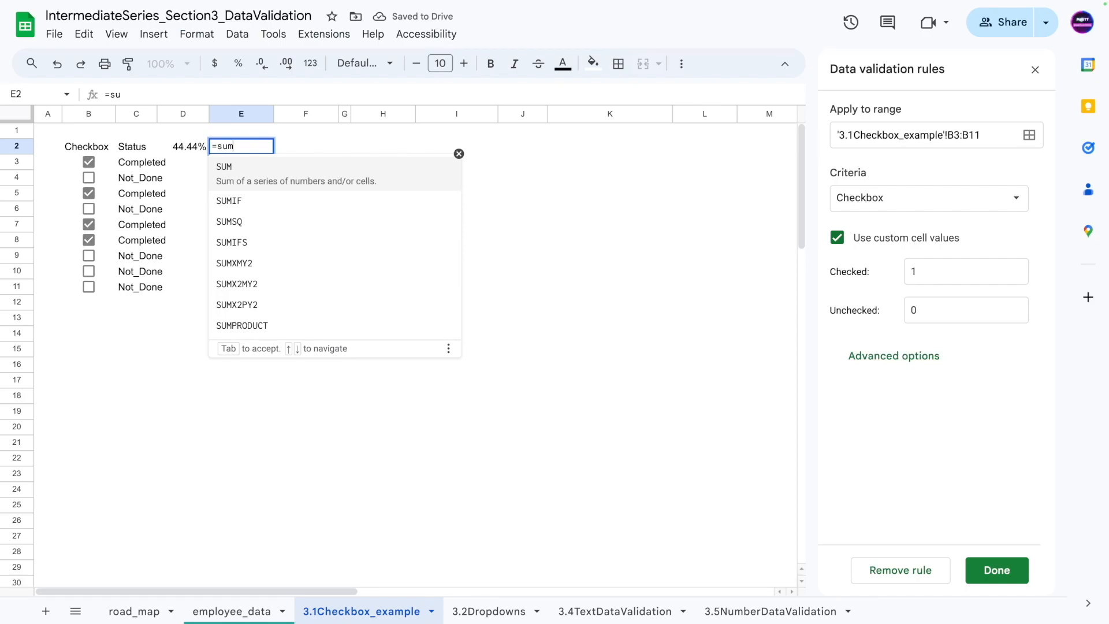
key("Tab")
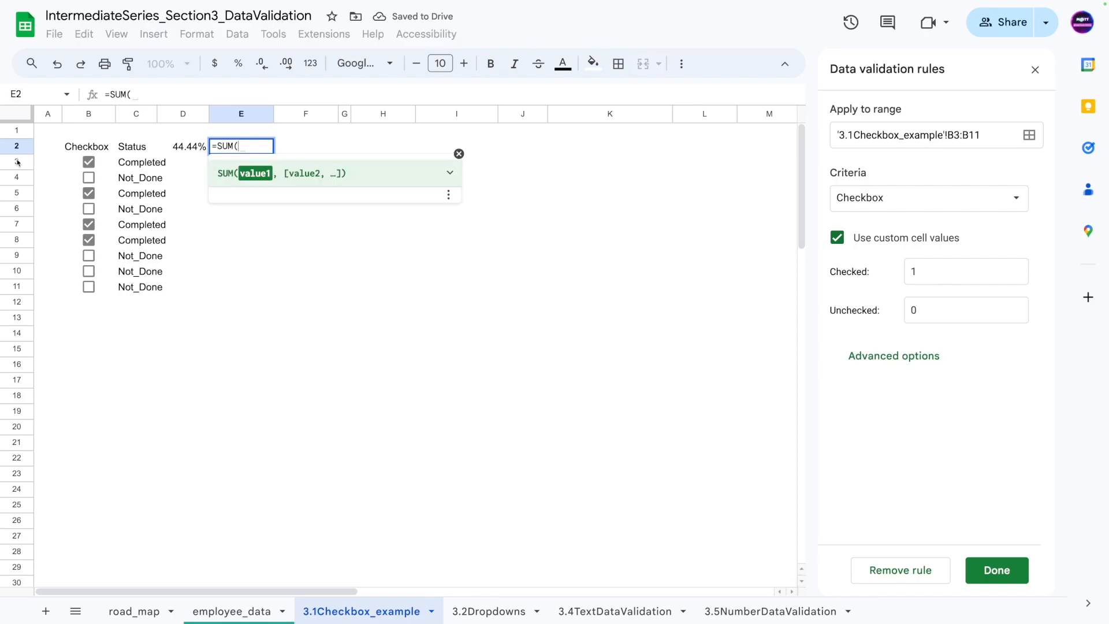
left_click_drag(88, 163, 106, 285)
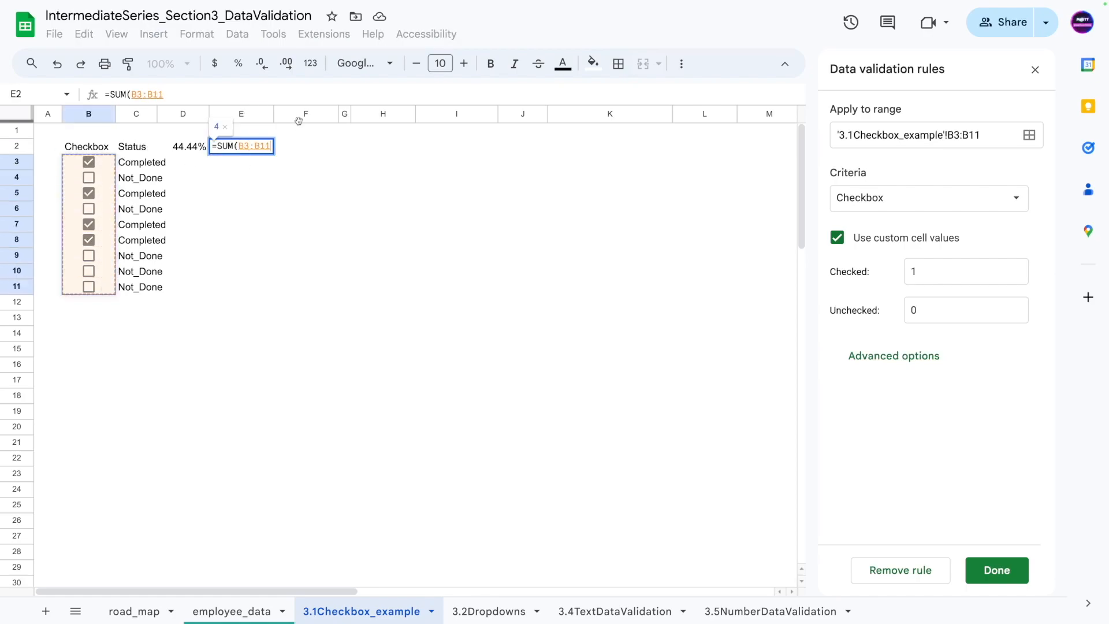
key("Return")
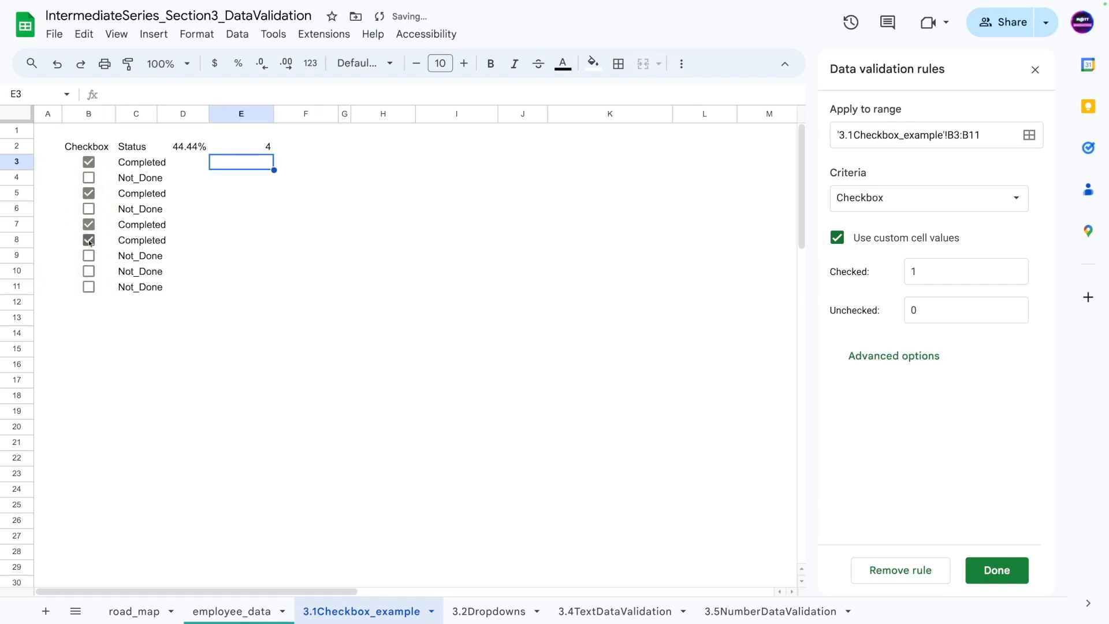
left_click(89, 271)
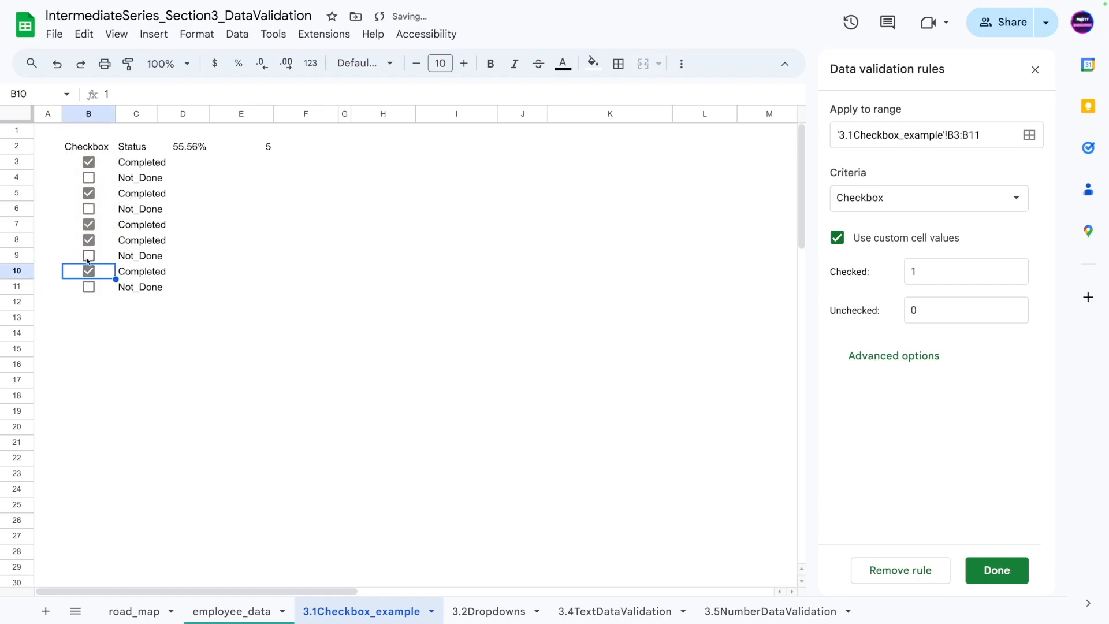
Tick the checkboxes in B9 and B4 and check the sum in E2
left_click(88, 255)
left_click(88, 177)
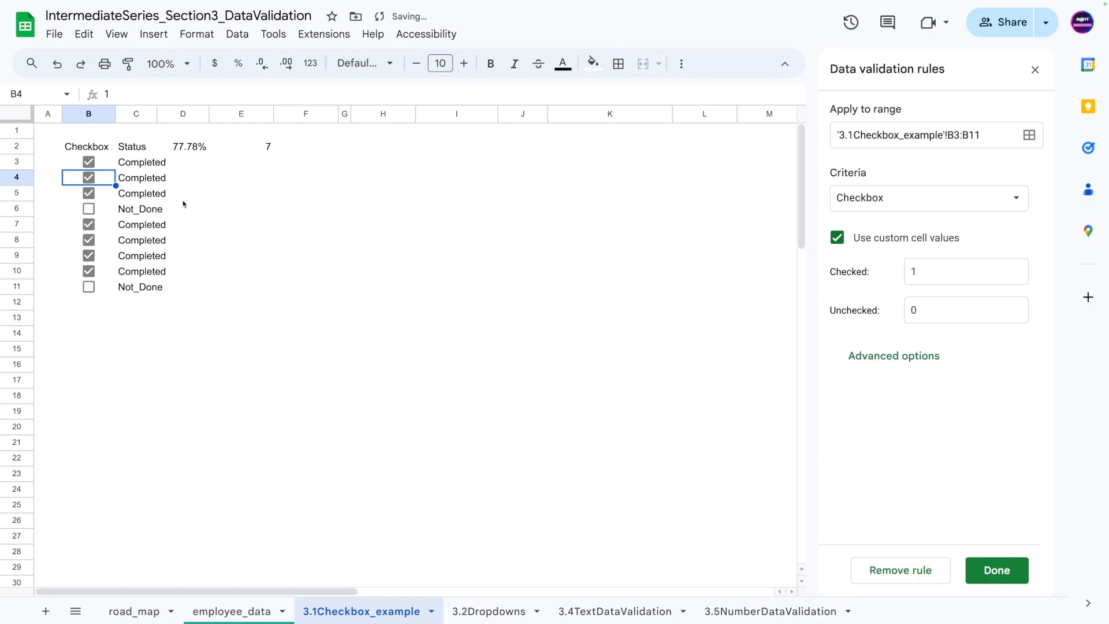
left_click(241, 149)
Enter the formula =COUNTIF(B3:B11,TRUE) in F2 and reselect the cell to review its result
left_click(302, 148)
type("=")
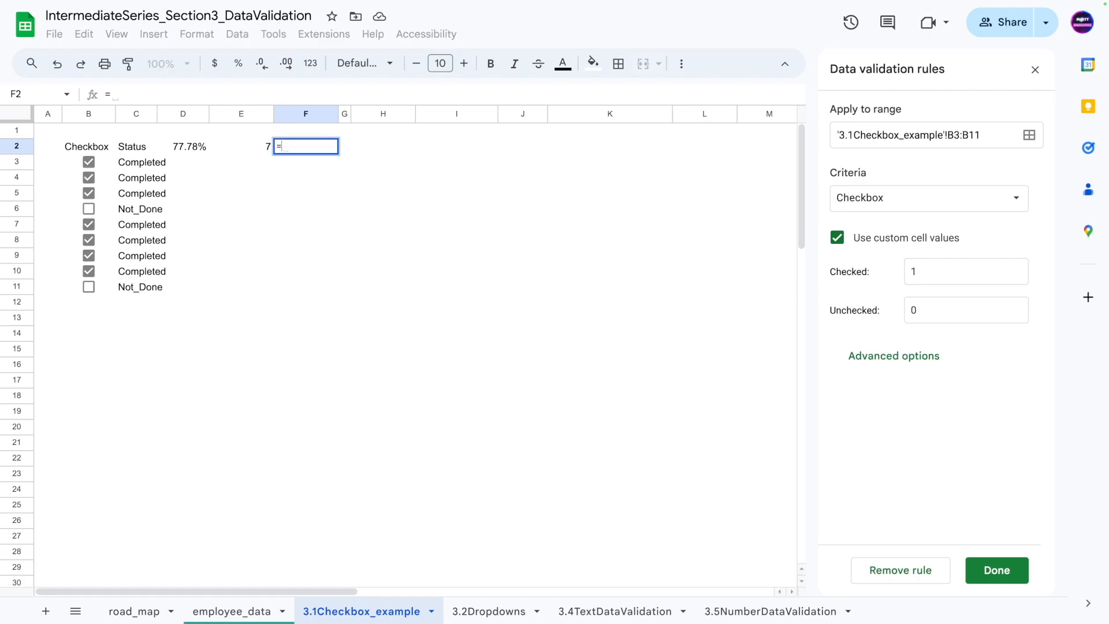
type("countif")
key("Tab")
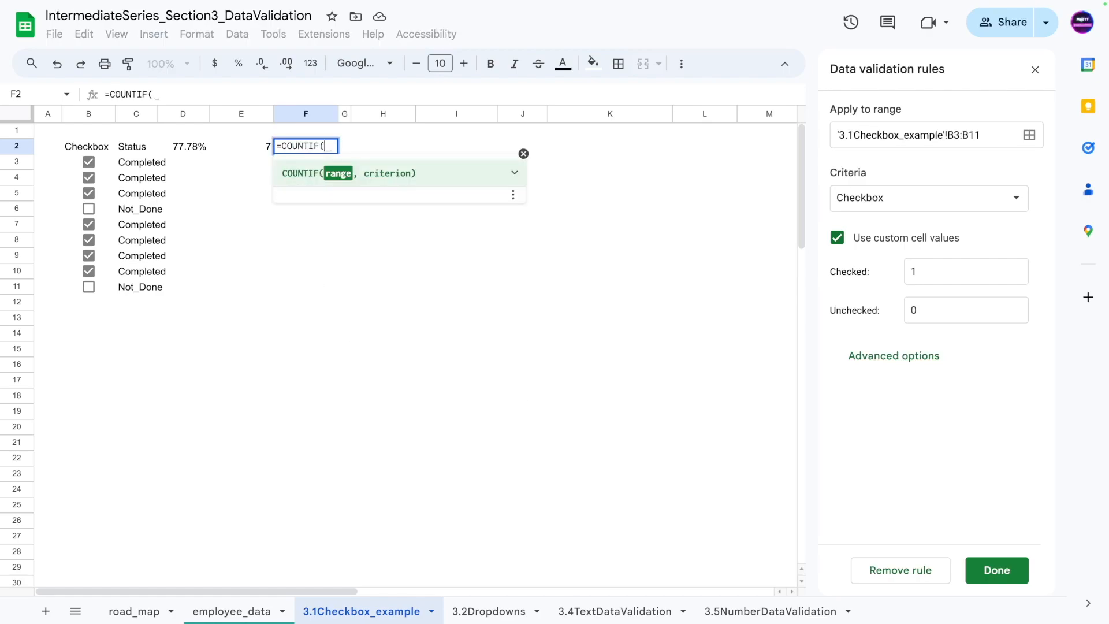
left_click_drag(88, 163, 88, 287)
type(",")
type("TR")
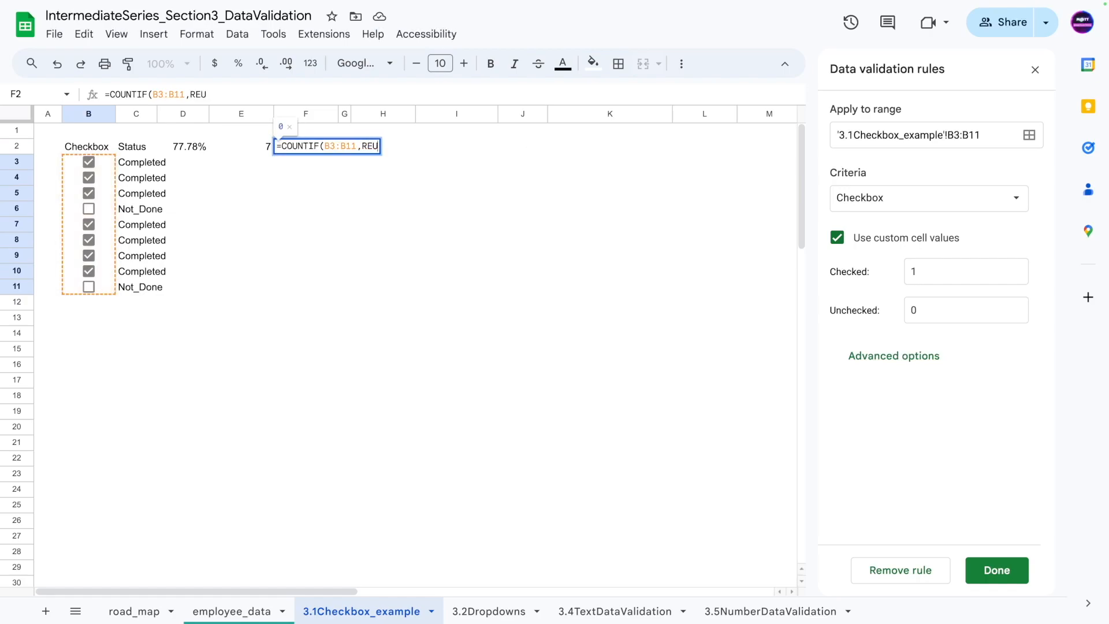
type("UE)")
key("Return")
key("Up")
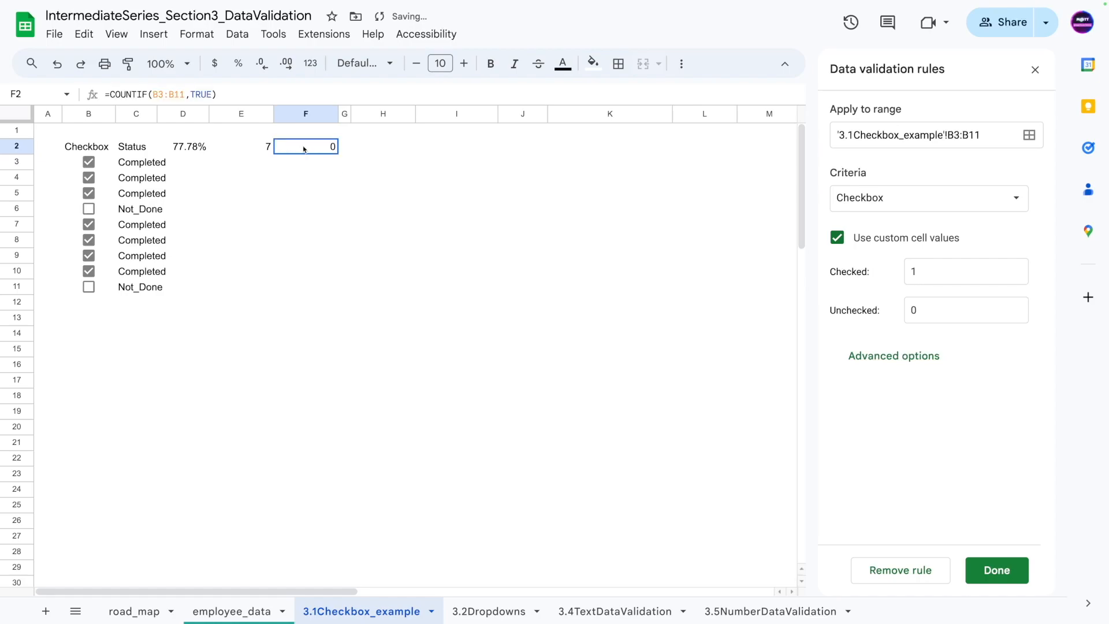
Clear the custom checked and unchecked values and turn off custom cell values in the B3:B11 checkbox rule
left_click(970, 276)
key("BackSpace")
type("True")
key("Tab")
type("False")
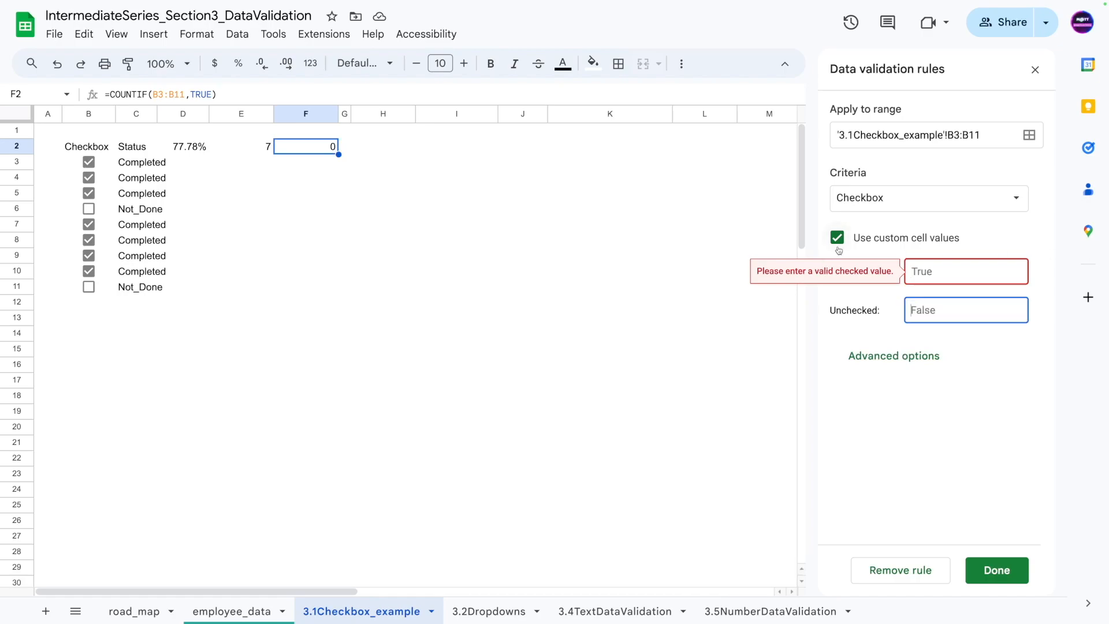
left_click(838, 238)
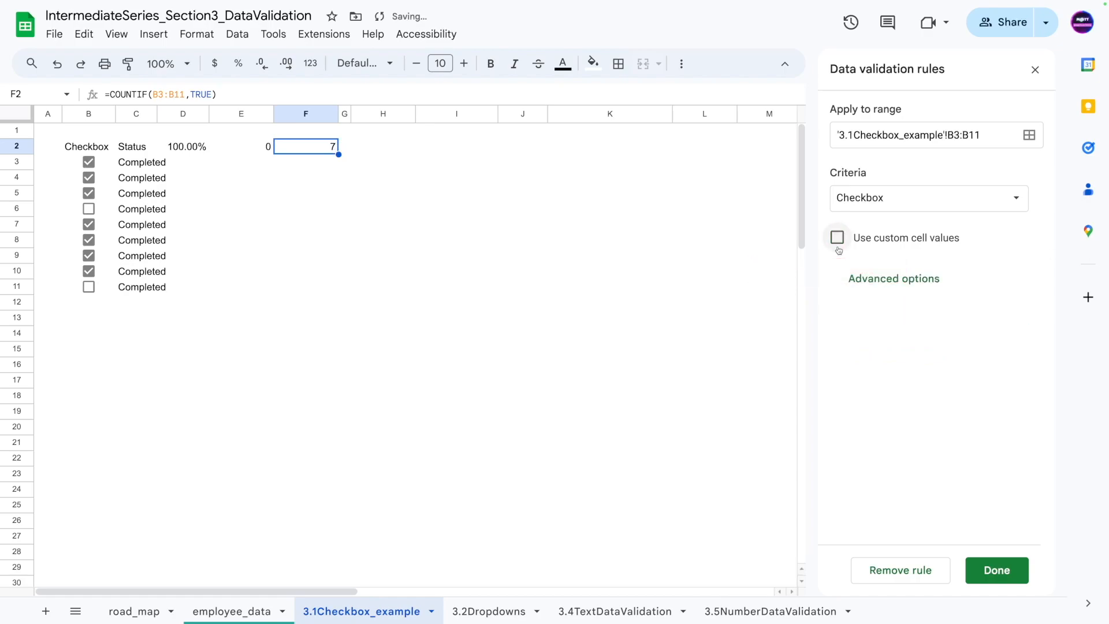
Turn custom cell values back on for B3:B11 with 1 for checked and 0 for unchecked, and save the rule
left_click(838, 238)
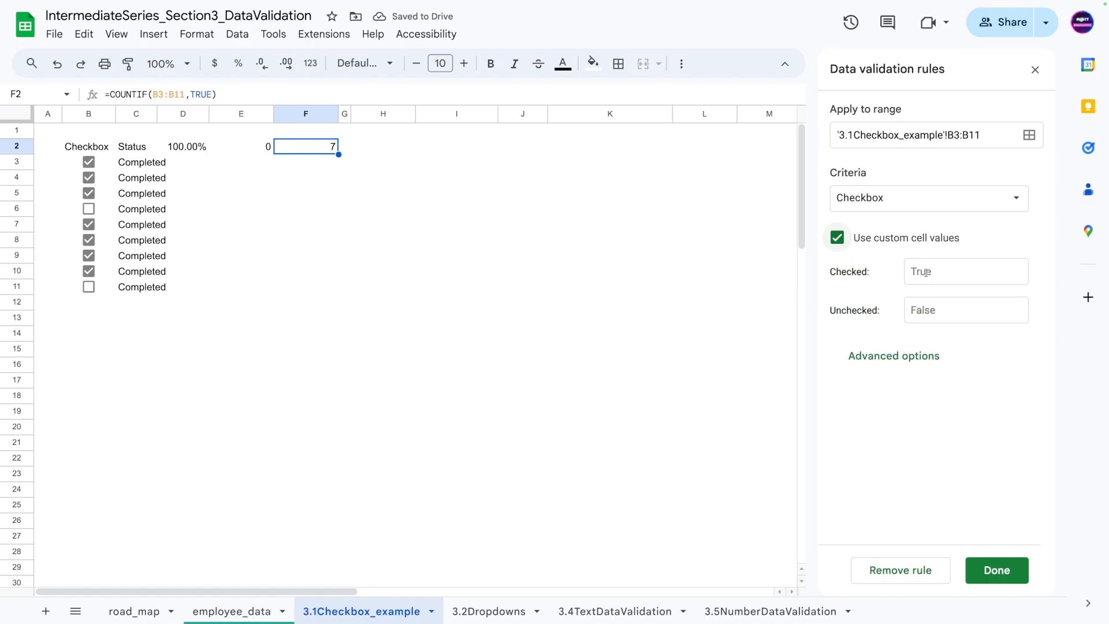
left_click(953, 270)
type("1")
key("Tab")
type("0")
left_click(994, 570)
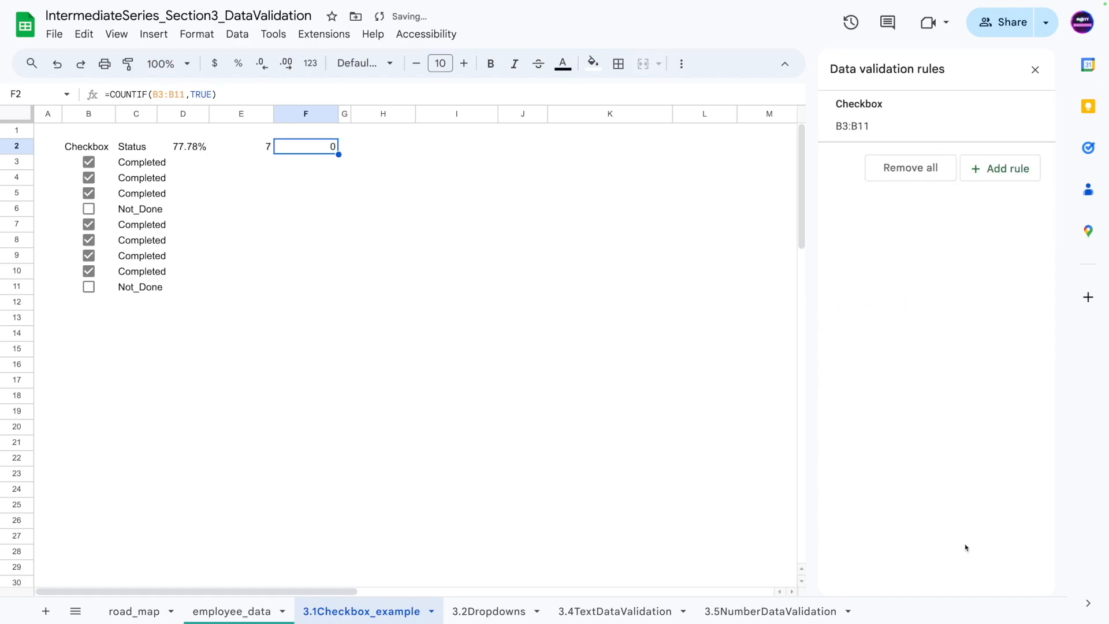
Inspect the underlying values of the checkboxes in B3:B11, the Status formula in C3 and the cells B2:F2
left_click(320, 208)
left_click_drag(75, 163, 92, 287)
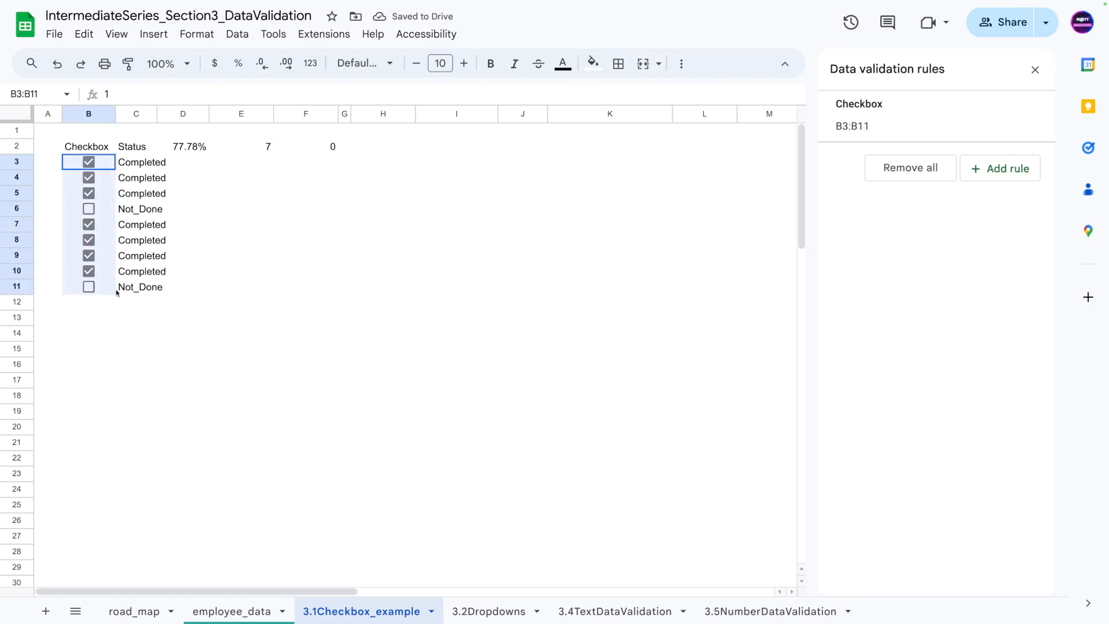
left_click(124, 94)
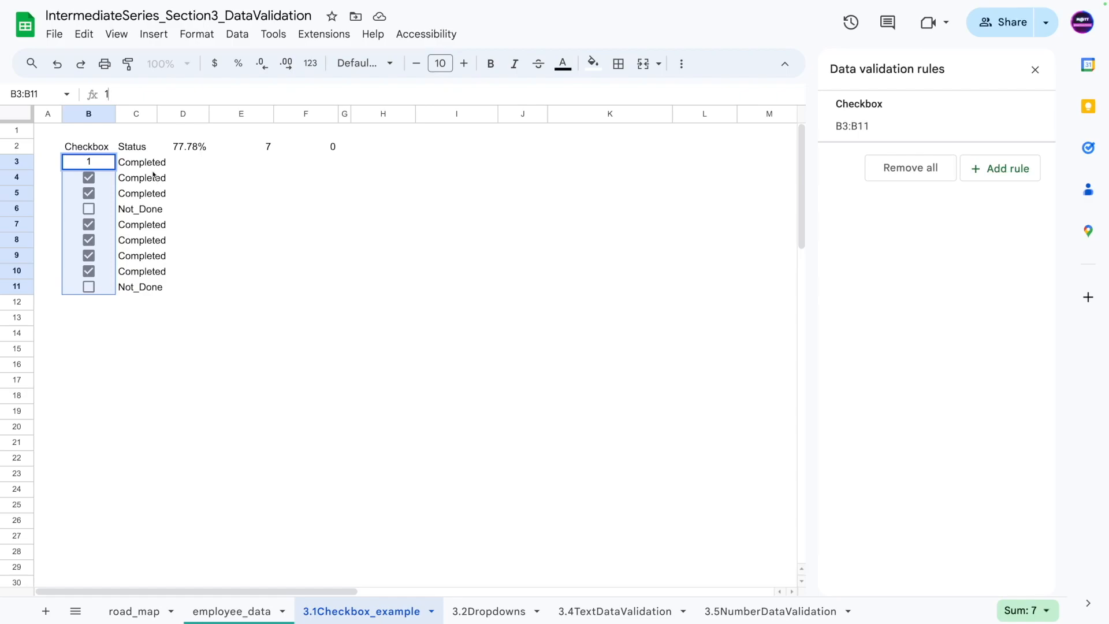
left_click(239, 260)
left_click(248, 132)
left_click(139, 165)
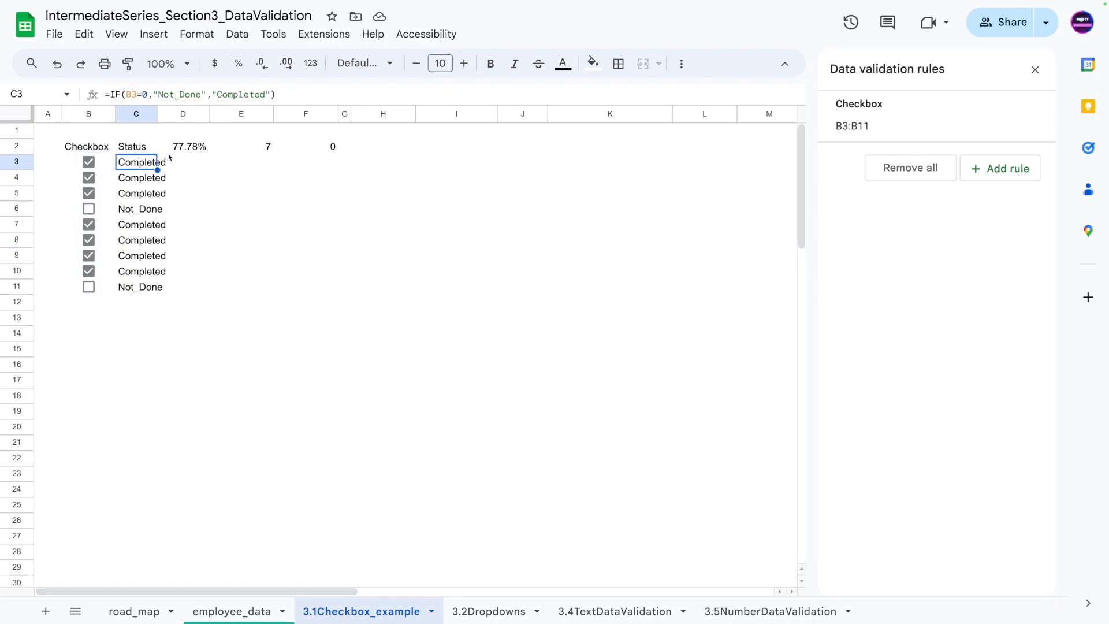
left_click(196, 162)
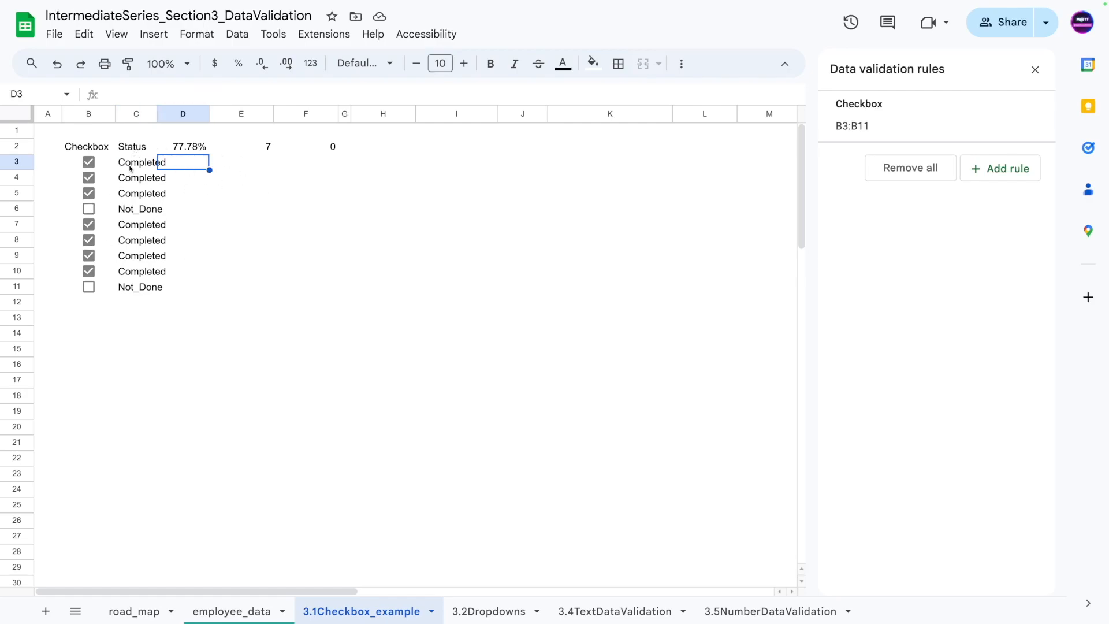
left_click_drag(86, 146, 332, 145)
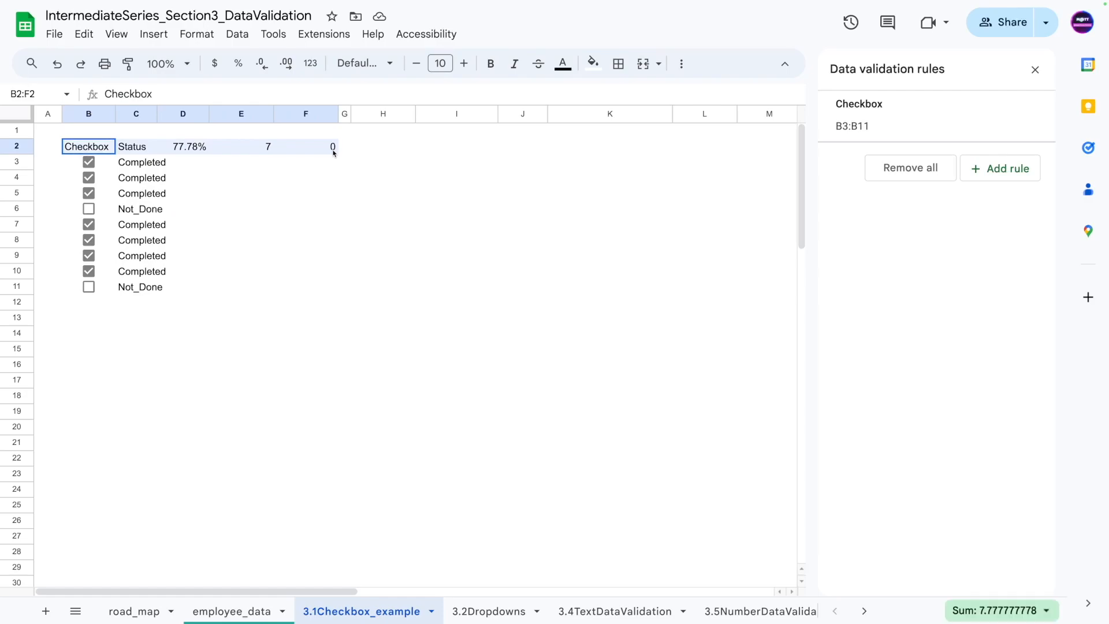
left_click_drag(240, 214, 250, 195)
Delete the sum and count formulas from E2:F2
left_click_drag(260, 148, 356, 147)
key("Delete")
left_click(228, 241)
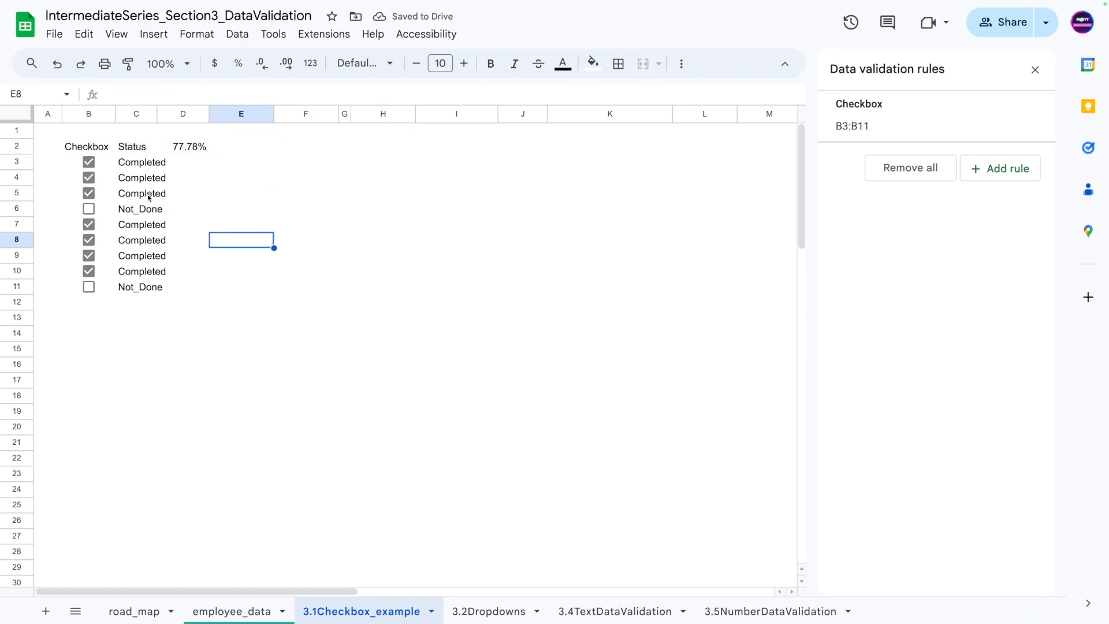
Examine the IF formula in C3, highlighting its "Completed" argument, and leave it without edits
left_click(198, 166)
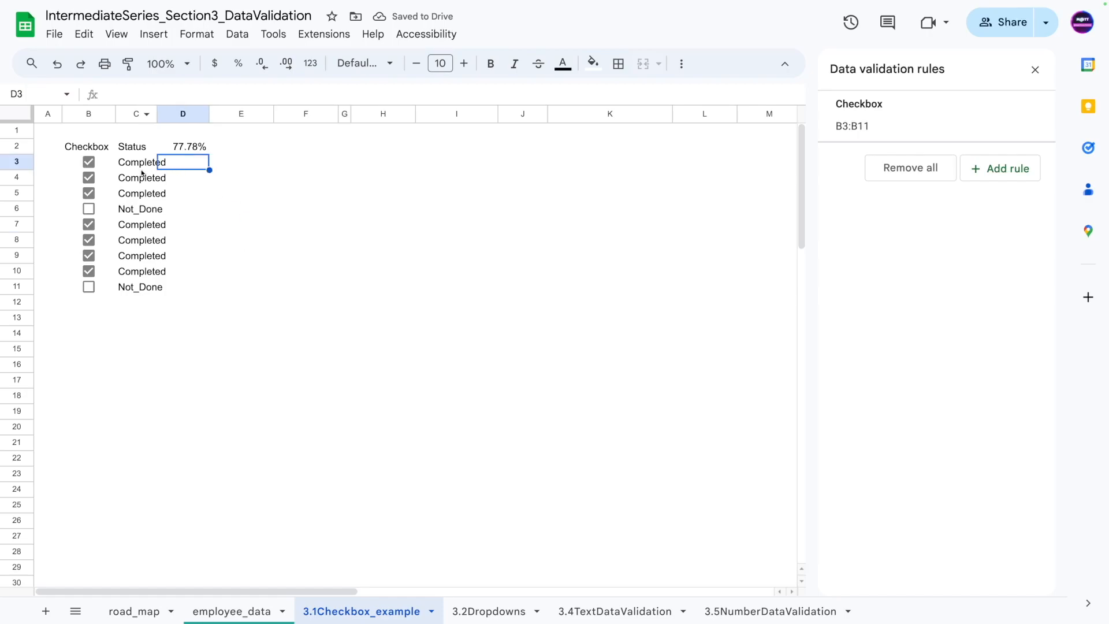
left_click(118, 160)
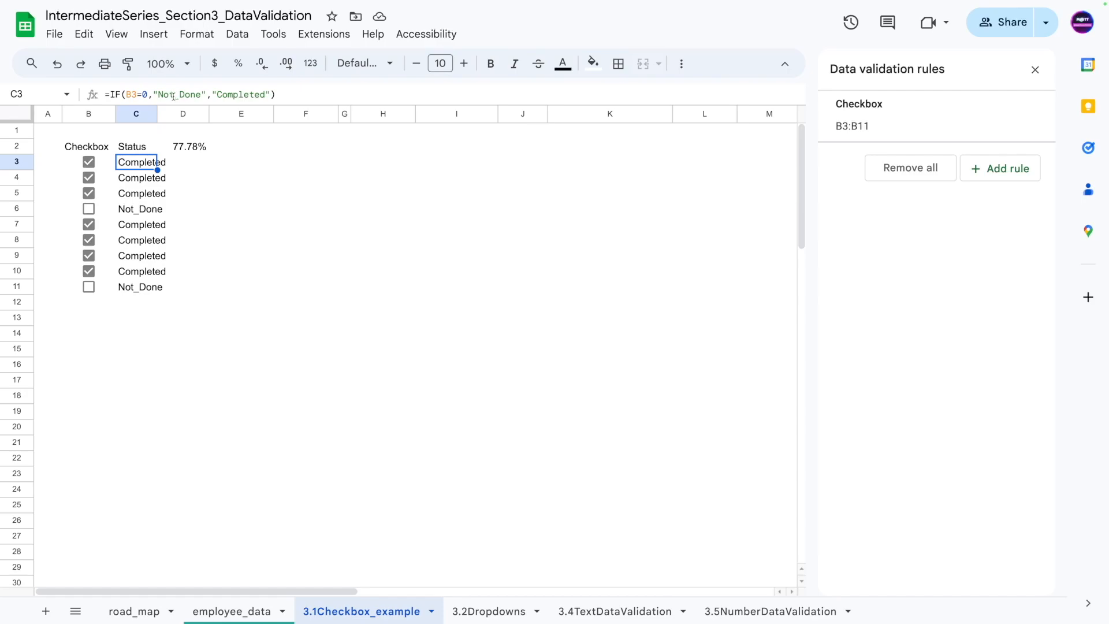
left_click_drag(217, 94, 264, 93)
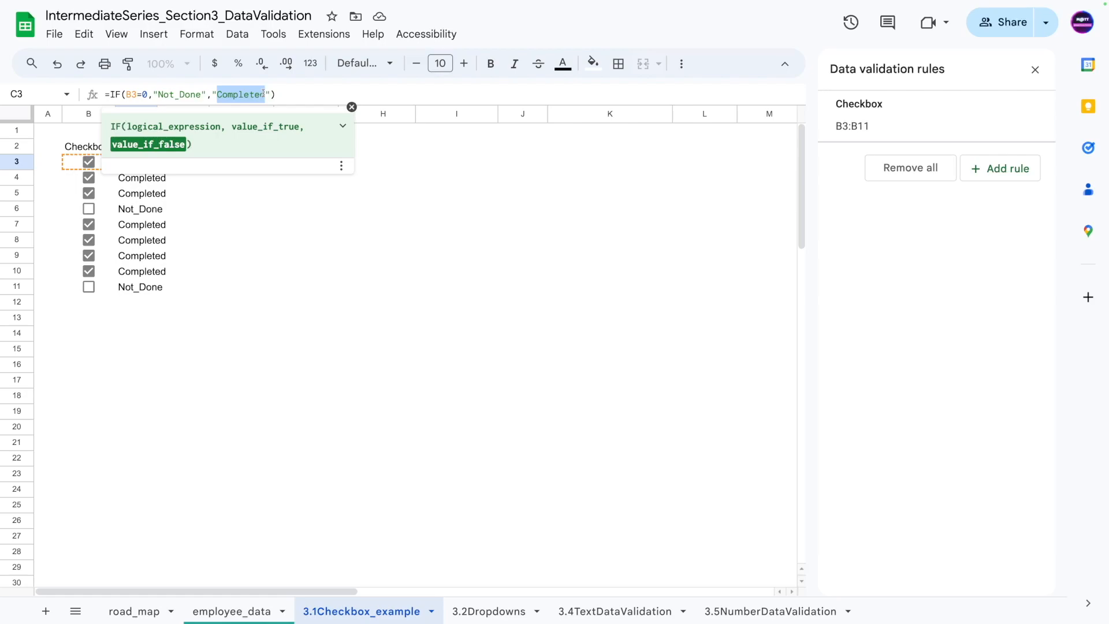
left_click(123, 316)
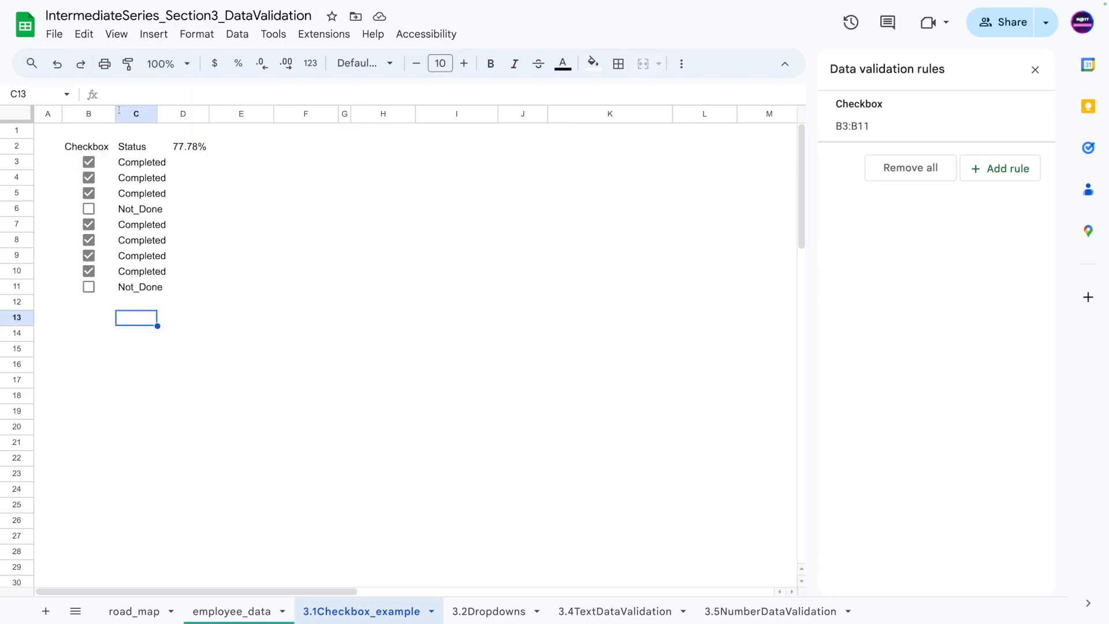
Tick the checkboxes in B6 and B11 and untick B5 to test the Status column and the percentage in D2
left_click(88, 209)
left_click(88, 287)
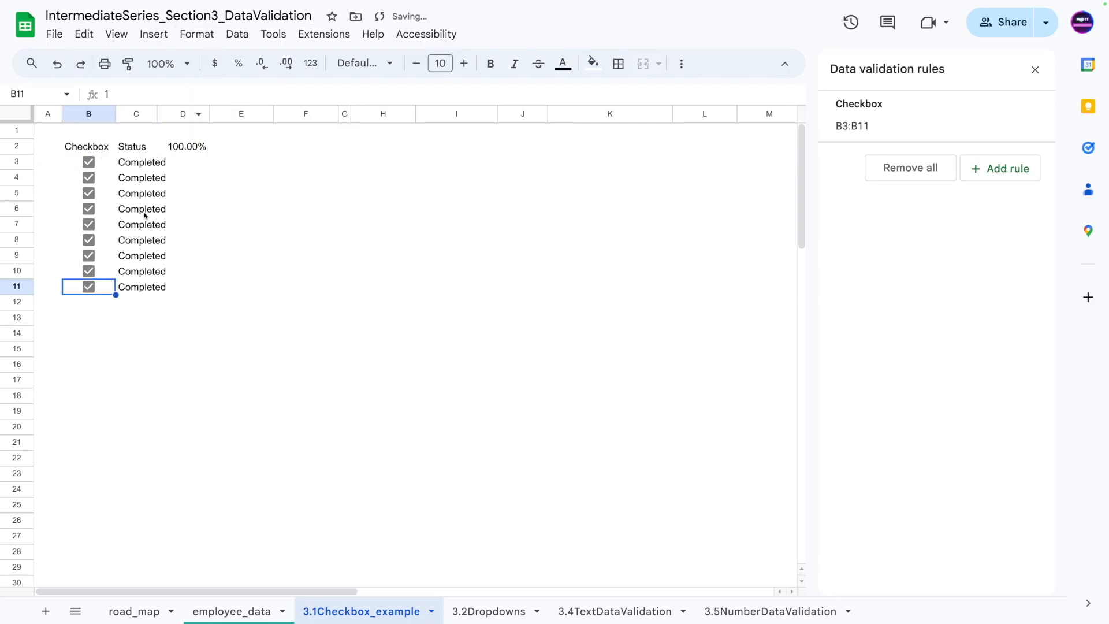
left_click(88, 193)
left_click_drag(87, 147, 208, 154)
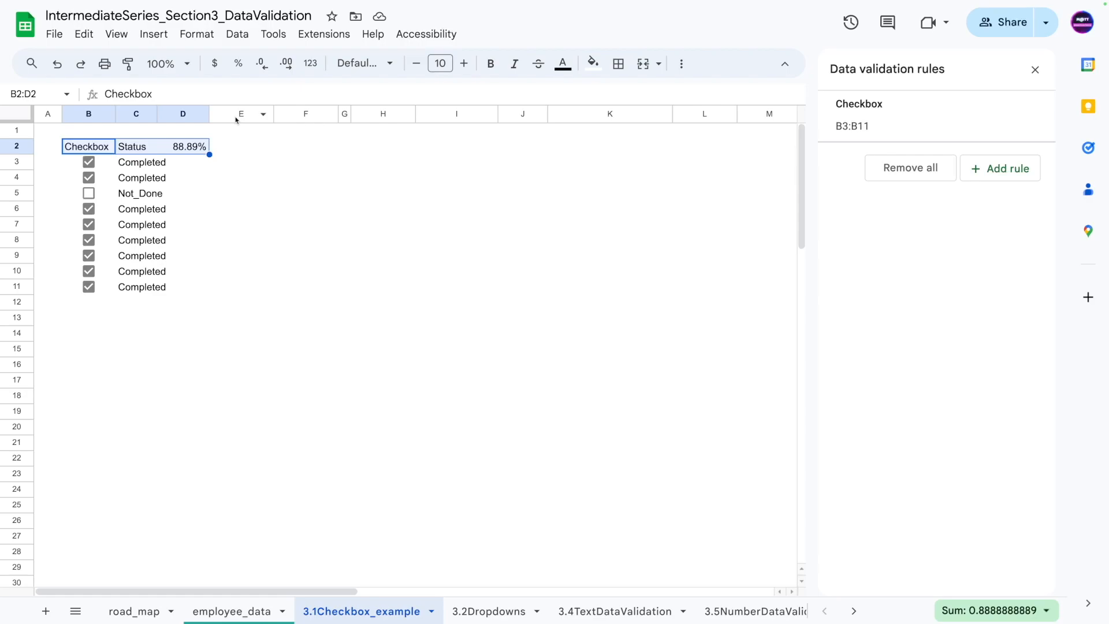
left_click(101, 196)
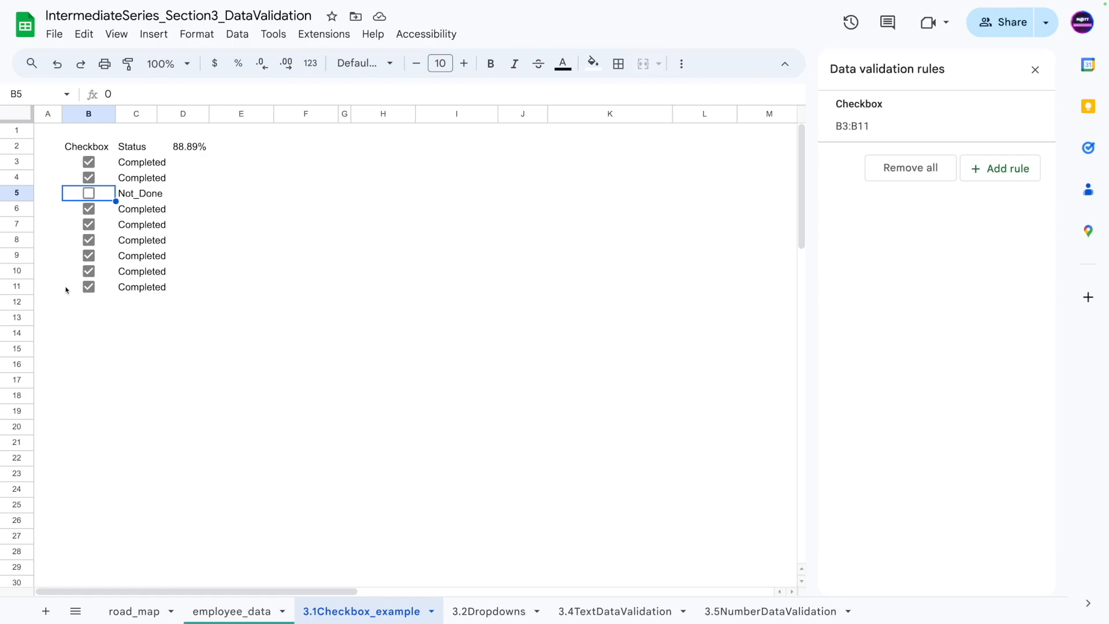
left_click(89, 194)
left_click(89, 194)
Add a Checkbox data validation rule to B12:B17 and collapse its advanced options
left_click_drag(102, 301, 91, 382)
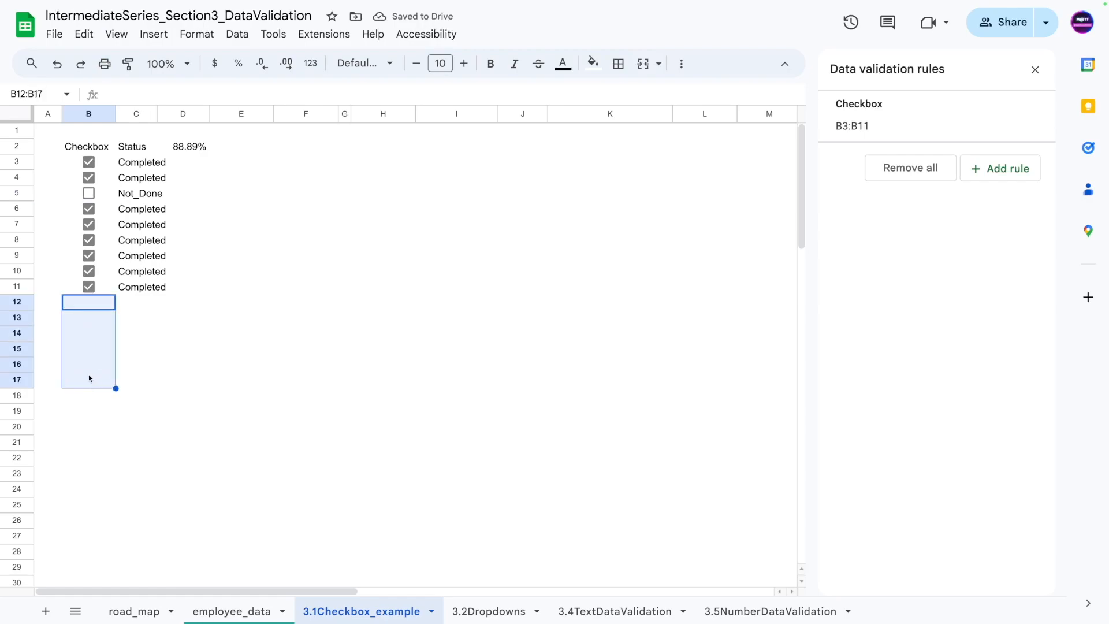
left_click(1004, 165)
left_click(865, 199)
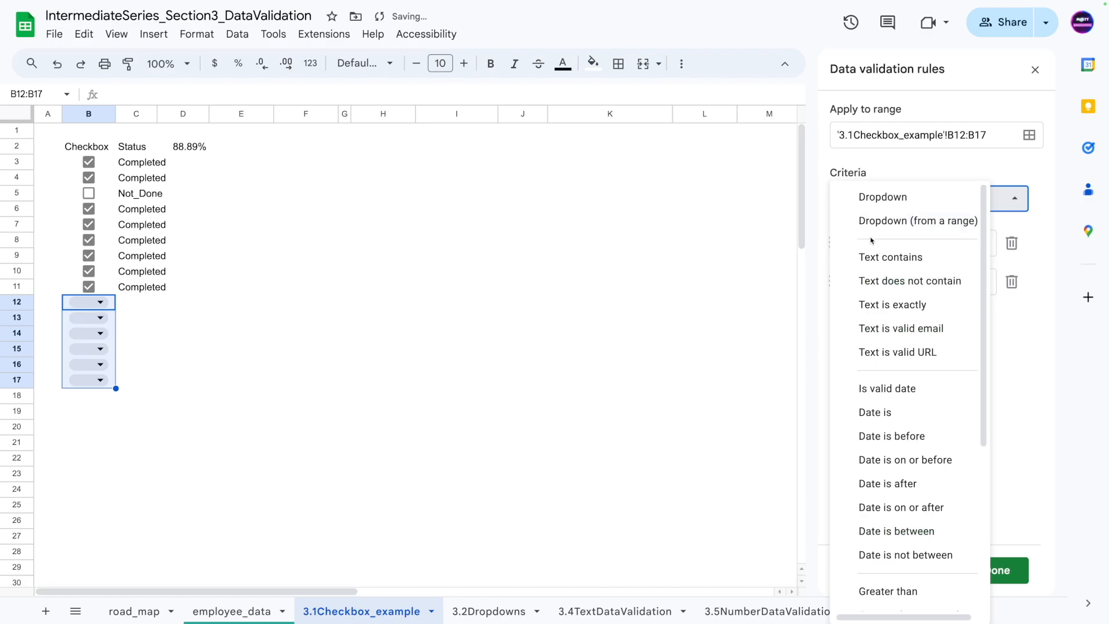
scroll(899, 404, "down", 5)
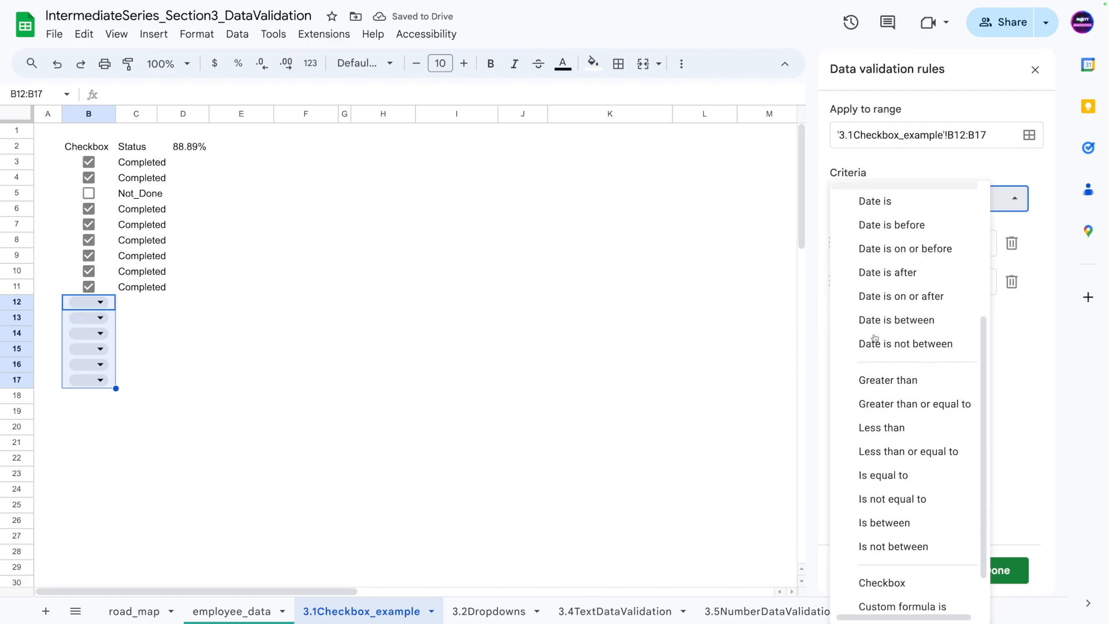
left_click(893, 535)
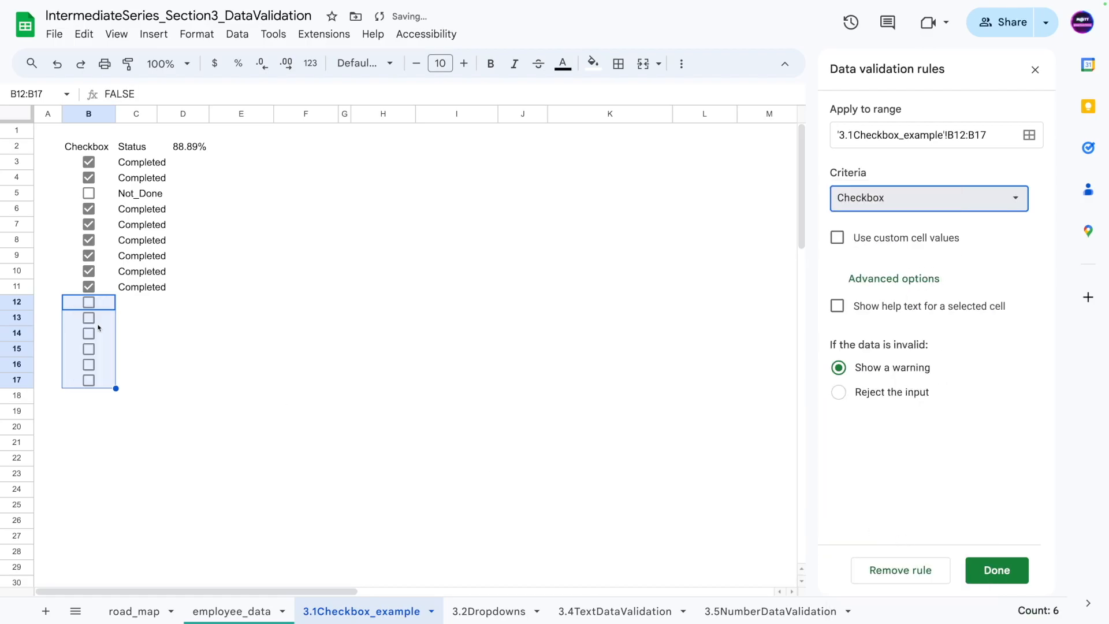
left_click(837, 306)
left_click(845, 344)
left_click(857, 280)
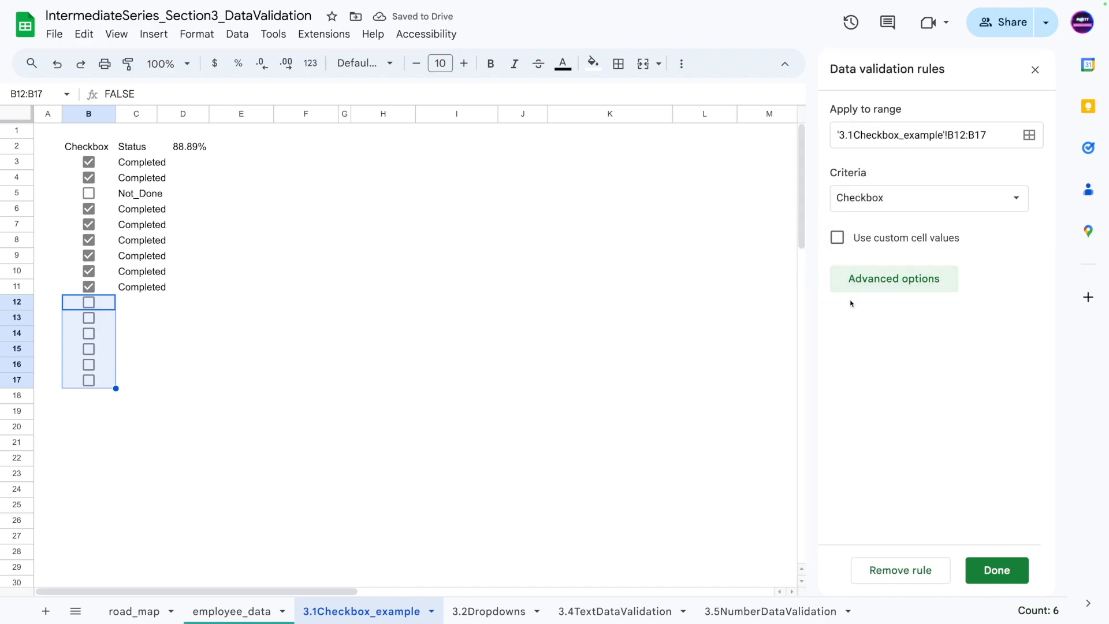
Enable custom cell values for the B12:B17 checkboxes, with 2 for checked and 10 for unchecked
left_click(837, 237)
left_click(933, 269)
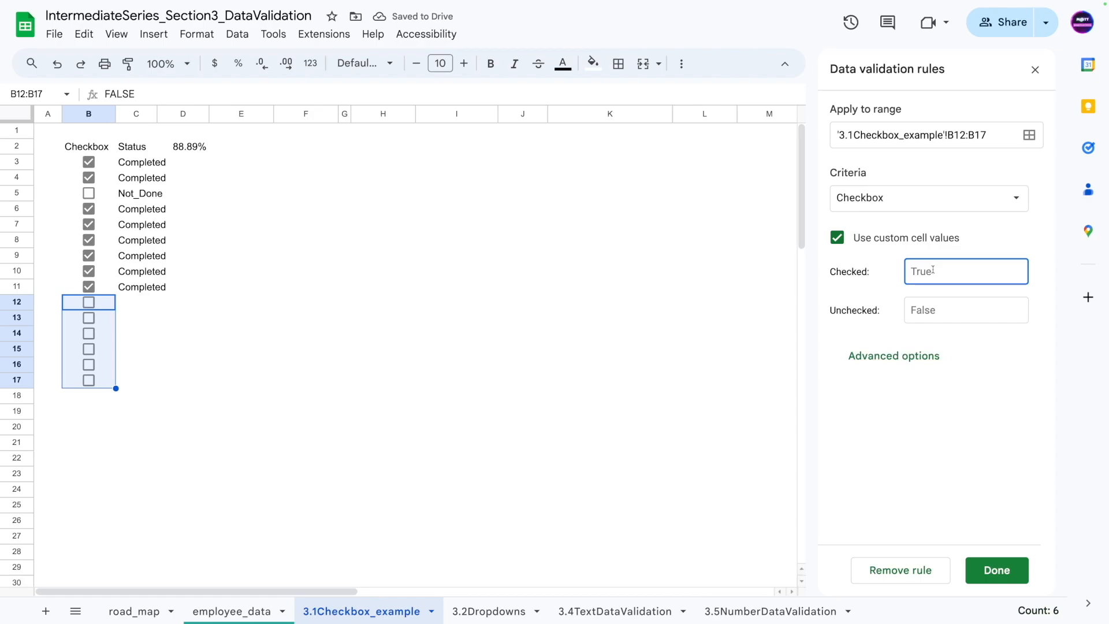
type("2")
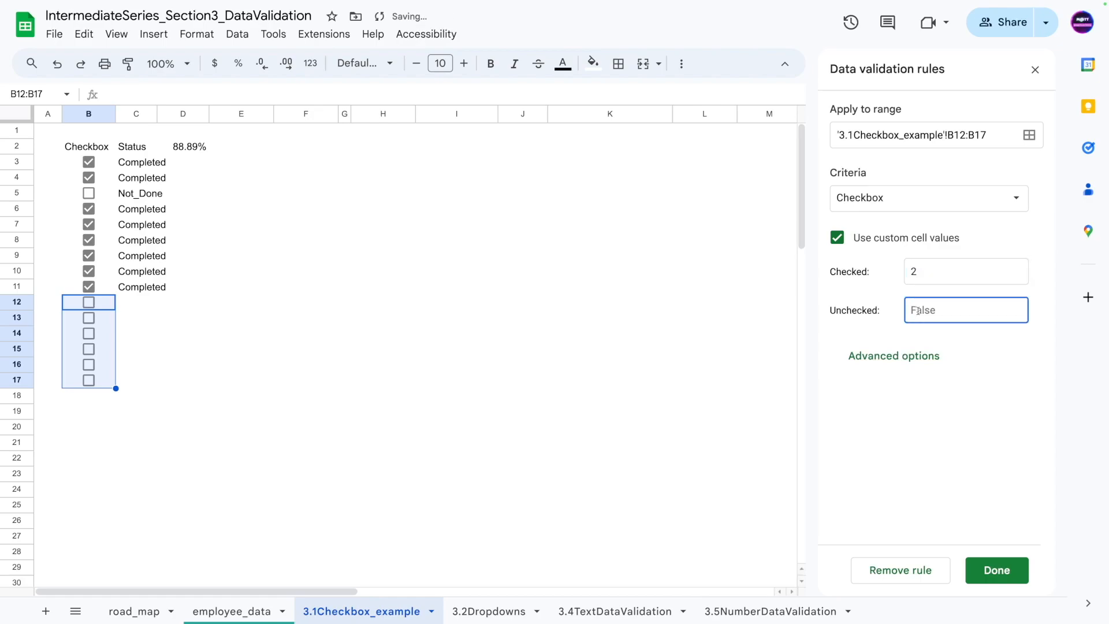
type("0")
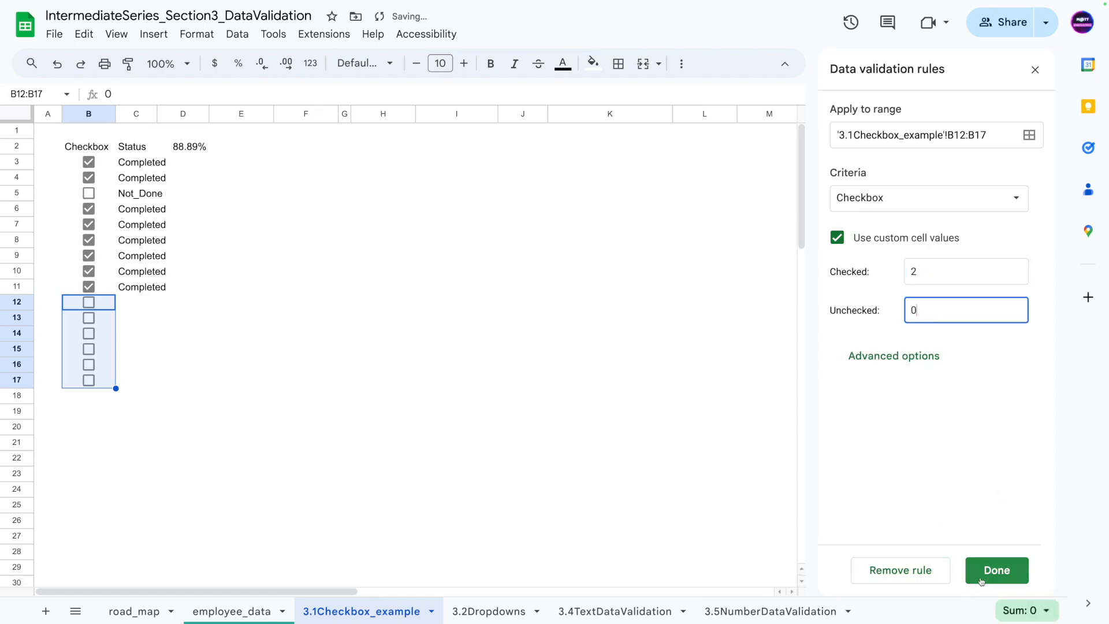
key("BackSpace")
type("10")
key("BackSpace")
type("0")
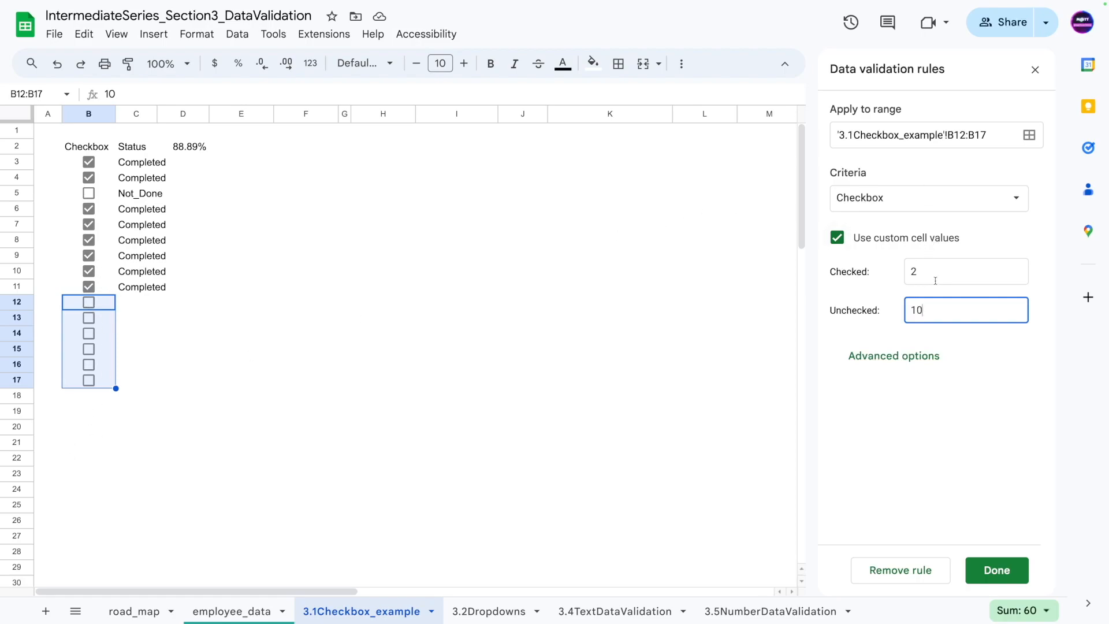
Remove the checkbox rule from B12:B17, then undo the removal and close the validation rules
left_click(892, 569)
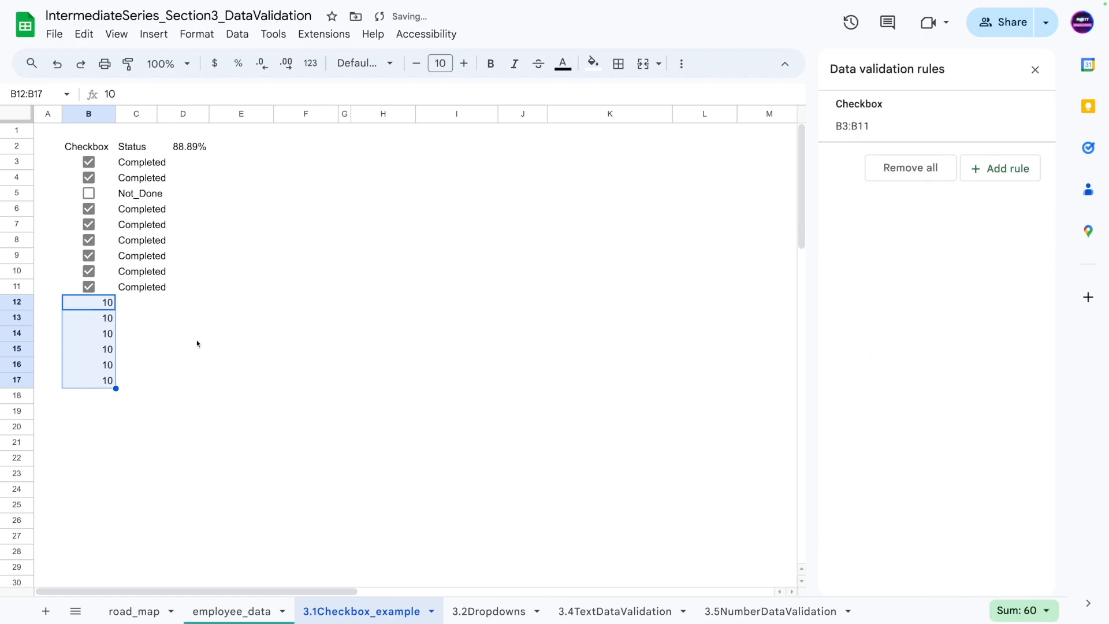
left_click(167, 335)
key("ctrl+z")
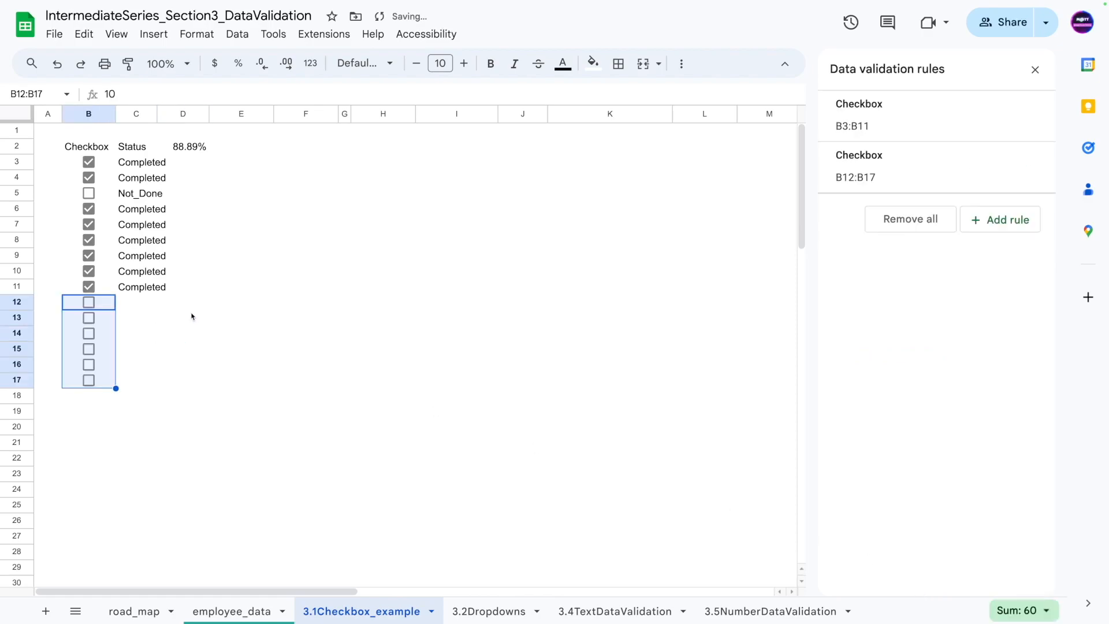
left_click_drag(240, 318, 241, 301)
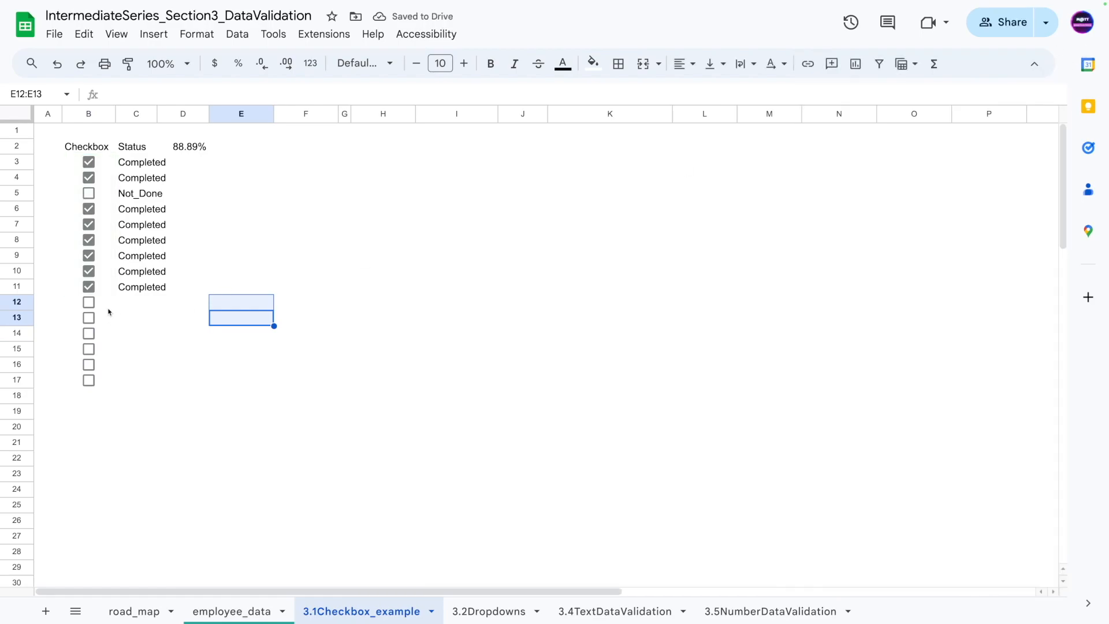
Delete the extra checkboxes in B12:B17
left_click_drag(104, 303, 107, 443)
key("Delete")
left_click(148, 380)
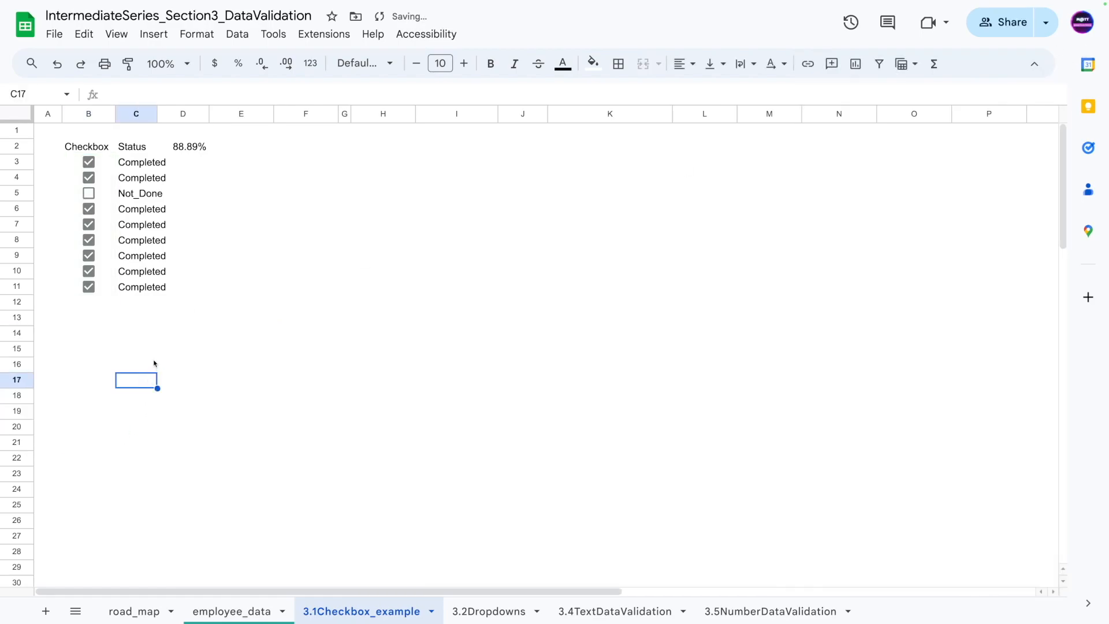
left_click(142, 317)
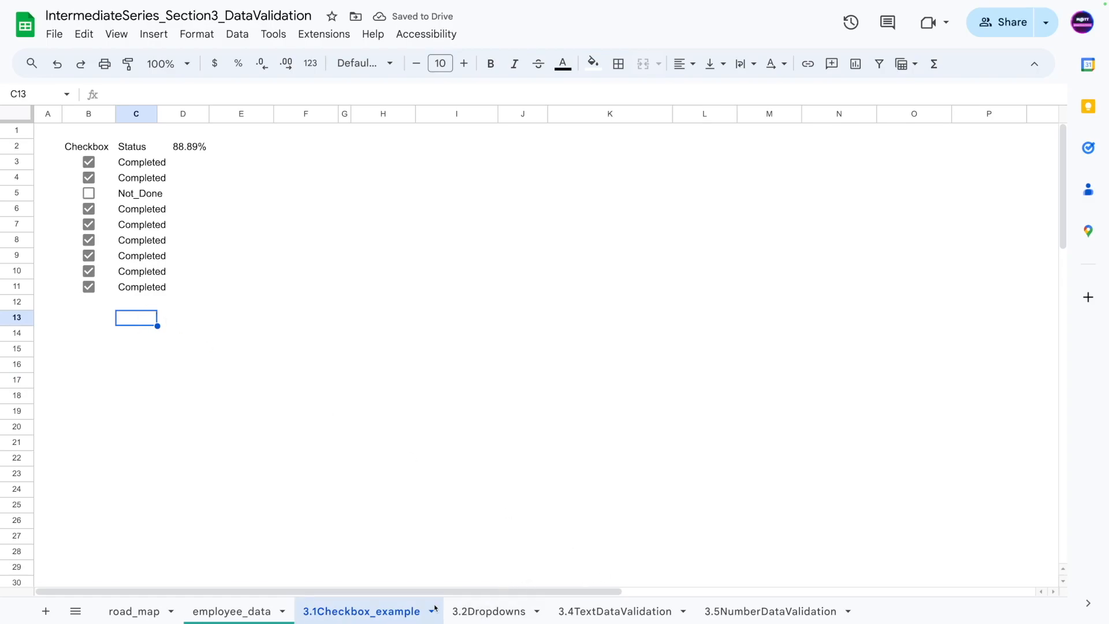
left_click(98, 302)
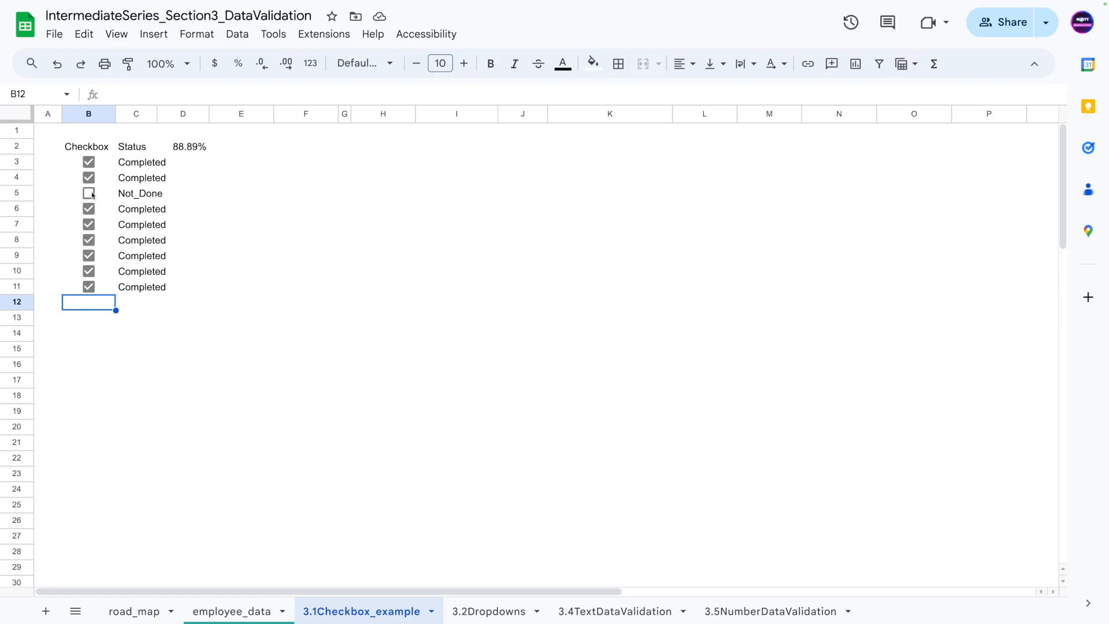
key("Right")
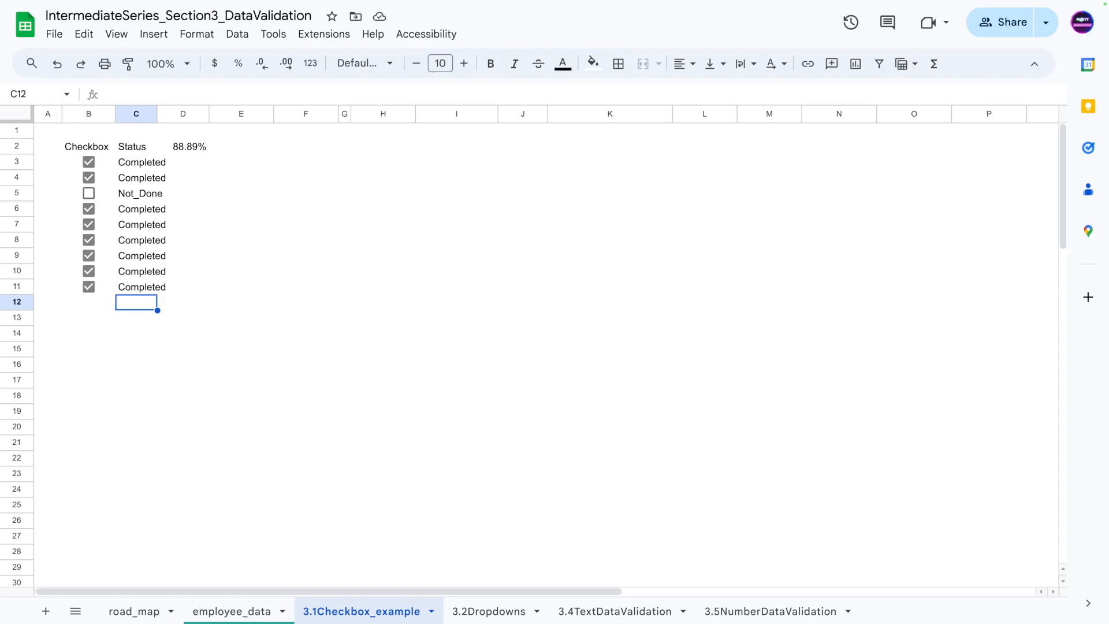